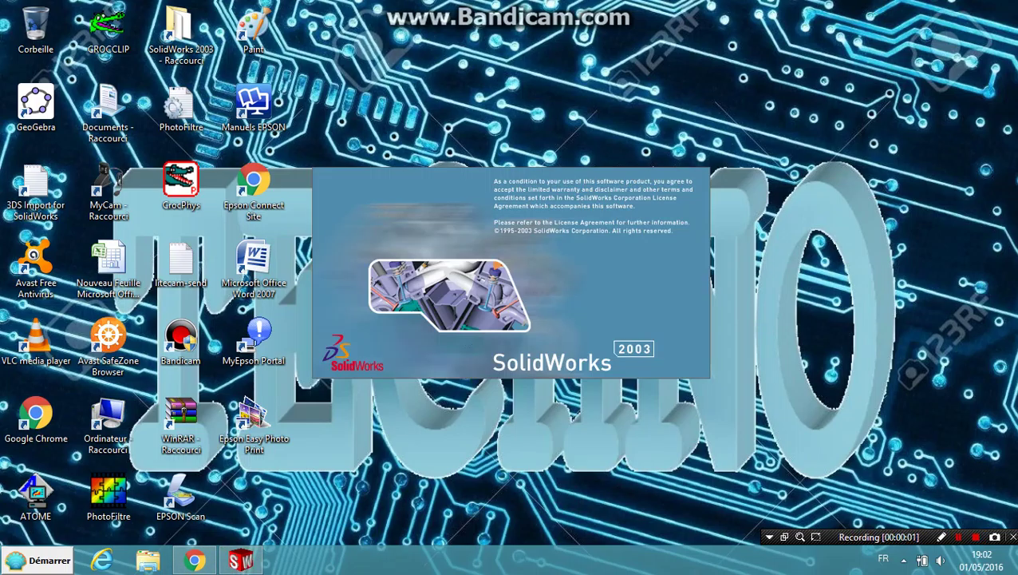
- Create a new blank part document, Part1
key(Escape)
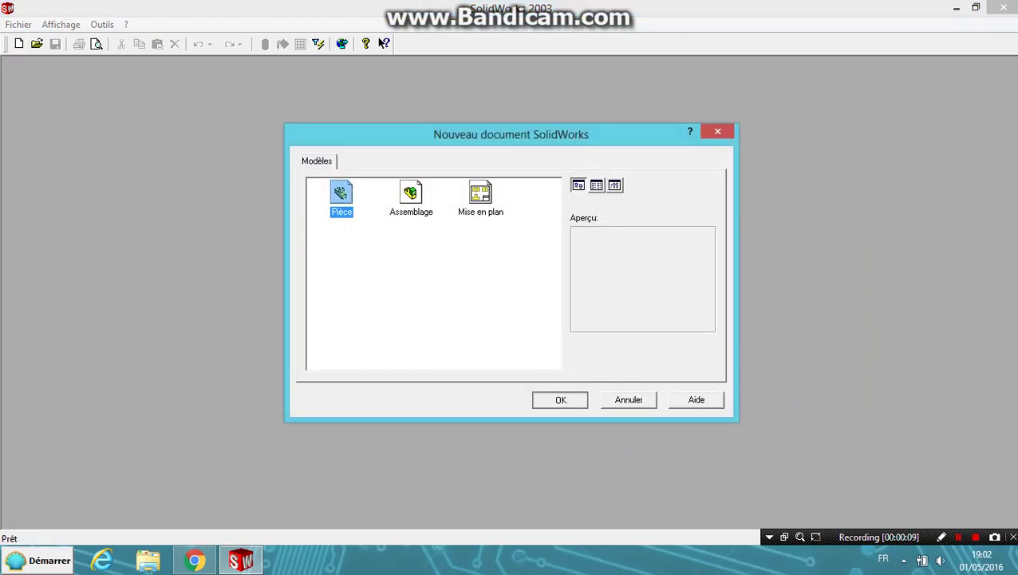
key(Return)
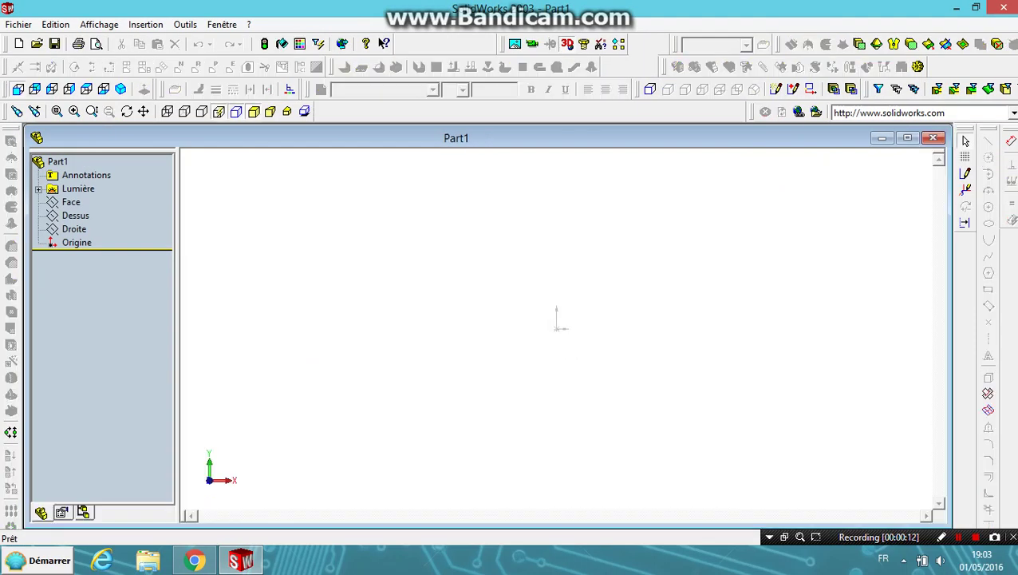
- Sketch a circle of radius 5.00 centred on the origin in Esquisse1
click(965, 173)
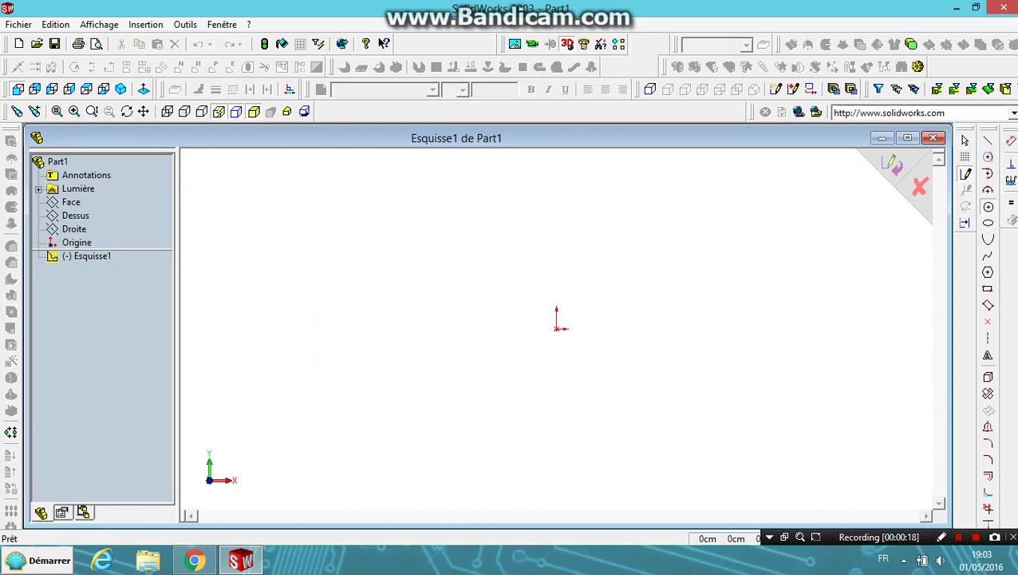
click(988, 206)
click(557, 327)
click(640, 327)
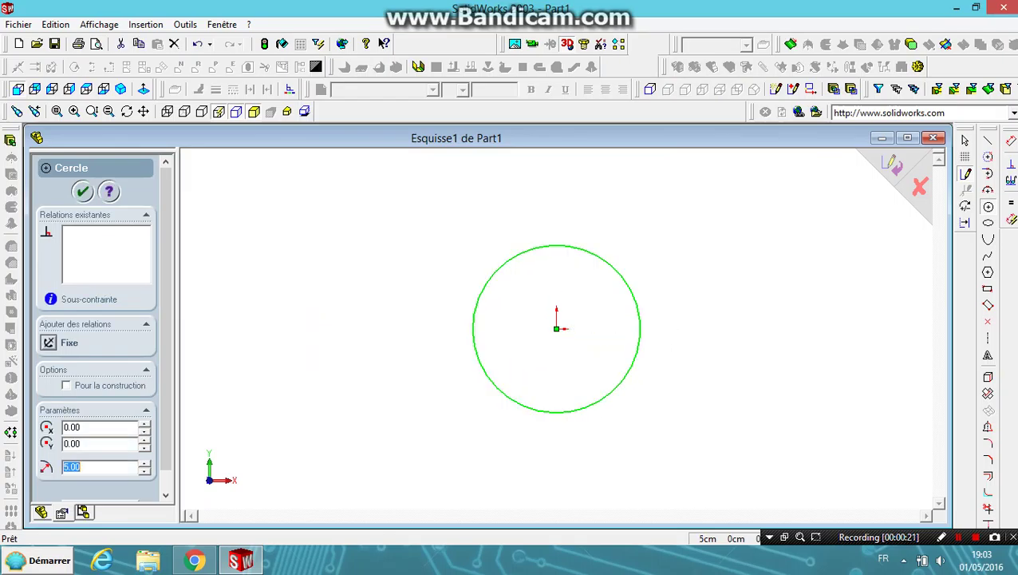
click(146, 25)
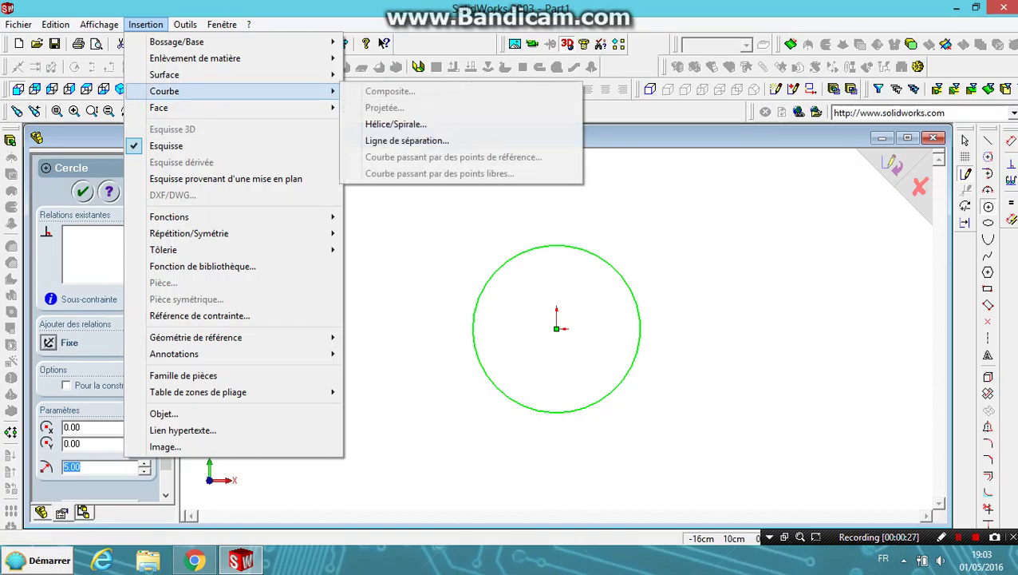
- Start a helix on the circle and view its preview isometrically, zoomed out
click(396, 124)
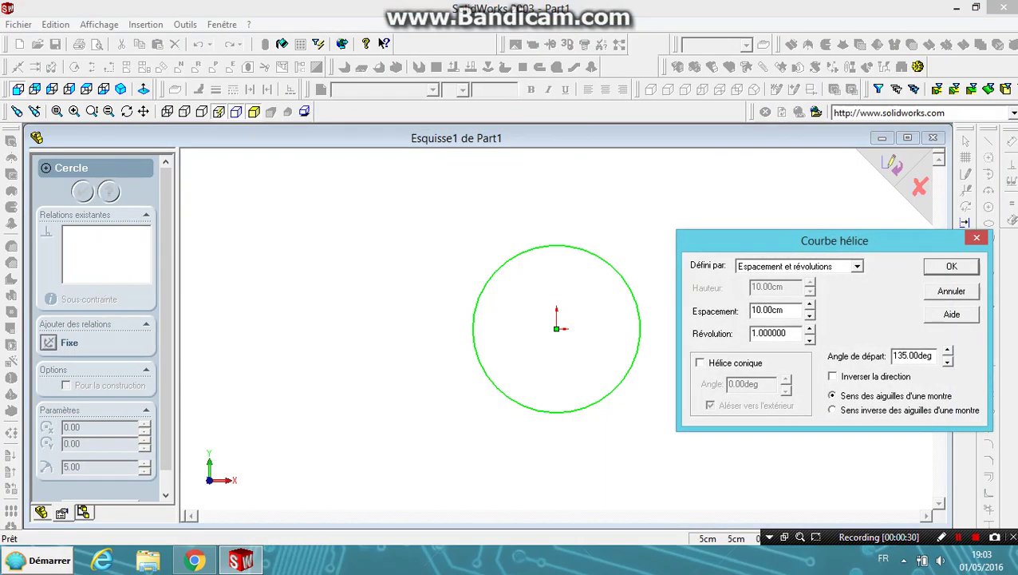
click(121, 88)
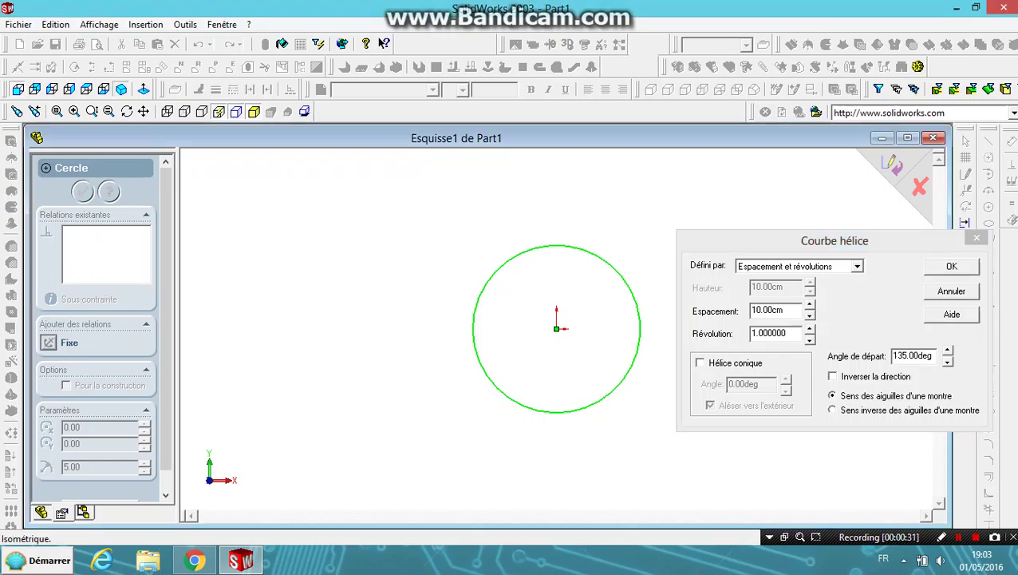
key(z)
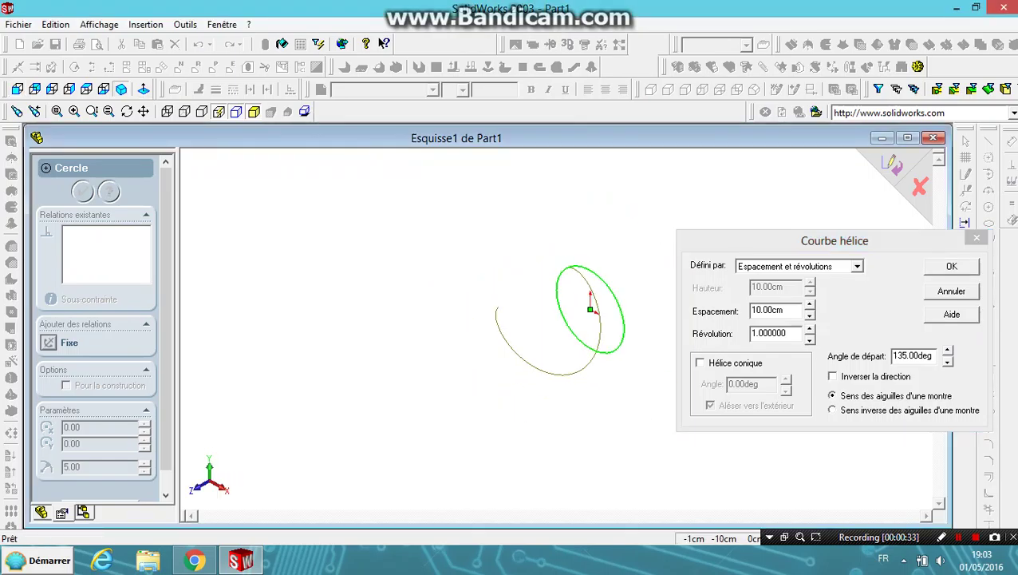
click(798, 266)
click(770, 287)
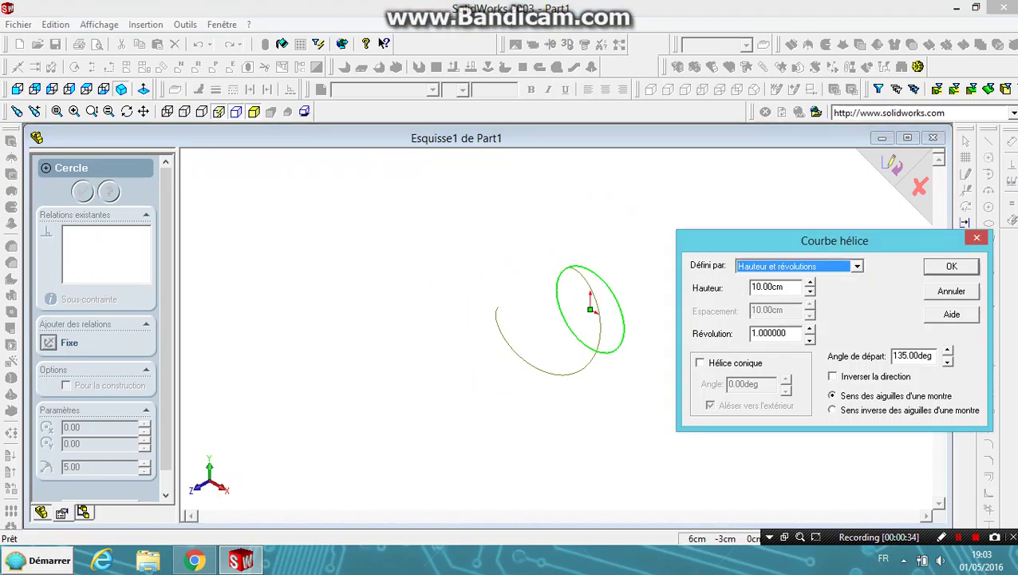
key(Up)
key(Up)
key(Up)
key(Up)
key(Up)
key(Up)
key(Up)
key(Up)
key(Up)
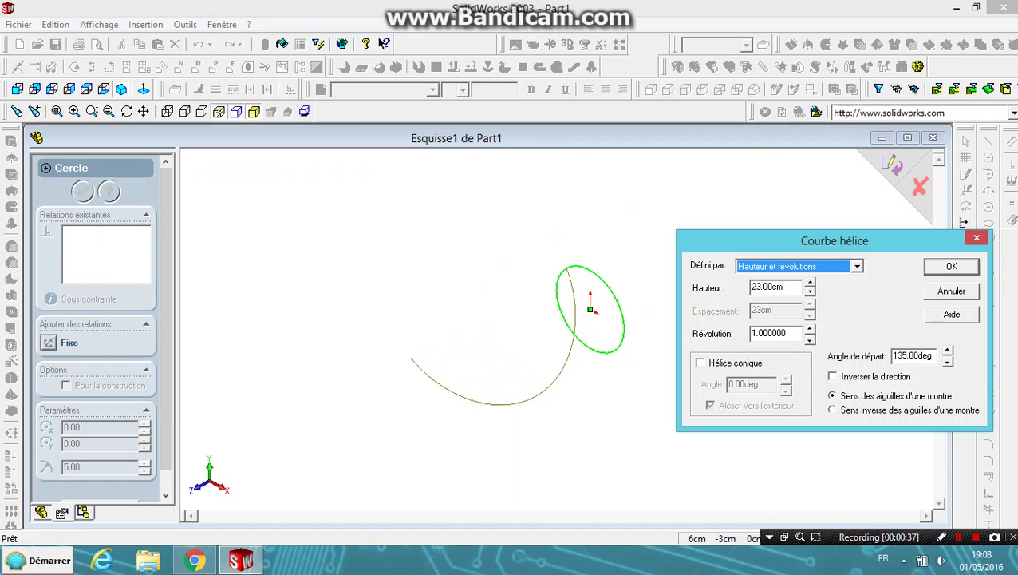
- Define the helix by height and pitch, 47cm high with 11cm pitch, and create it
key(alt+Down)
key(Down)
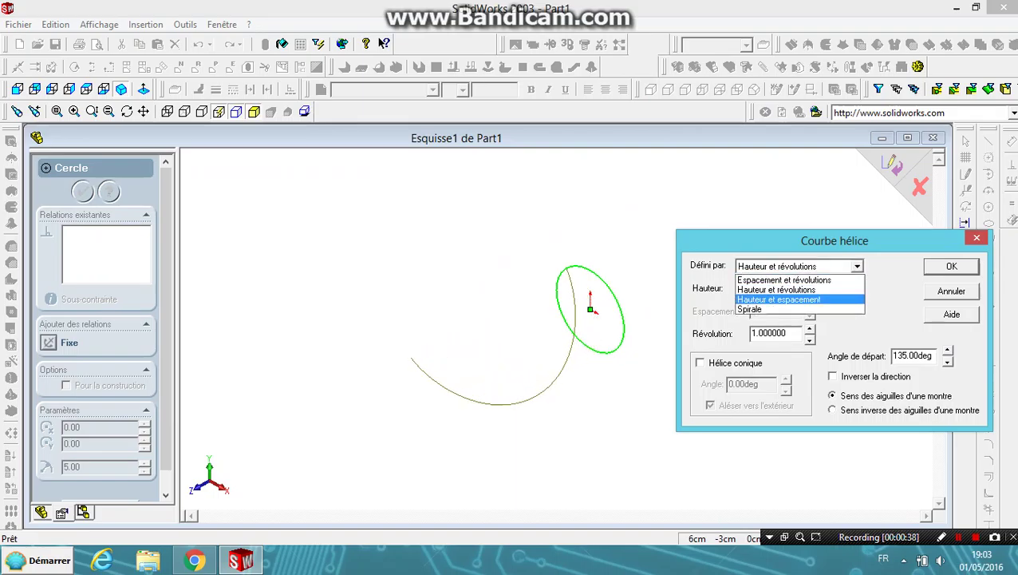
key(Return)
key(Up)
key(Up)
key(Up)
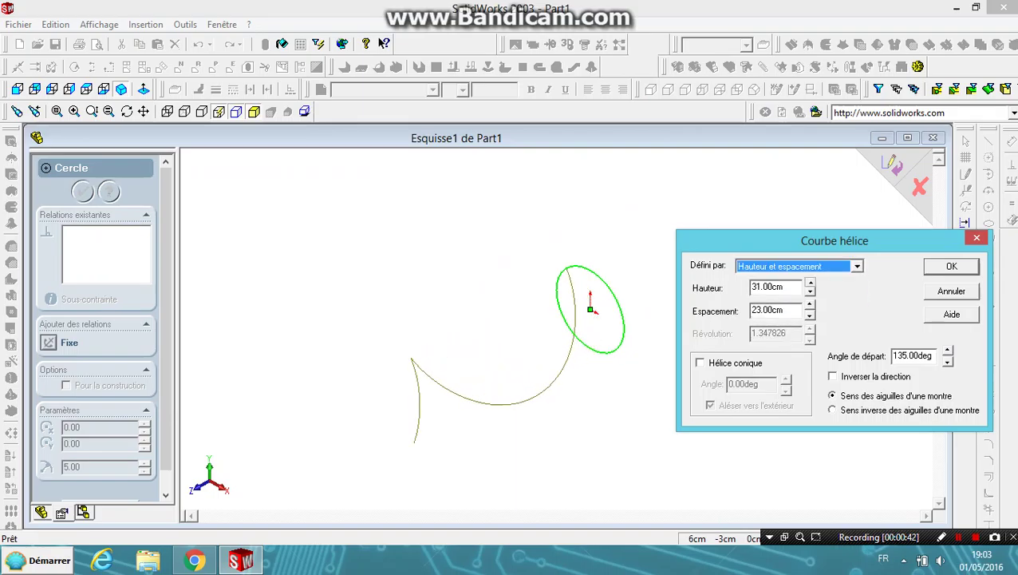
key(Up)
key(Up)
key(Up)
key(Up)
key(Up)
key(Up)
key(Tab)
key(Down)
key(Down)
key(Down)
key(Down)
key(Down)
key(Down)
key(Down)
key(Down)
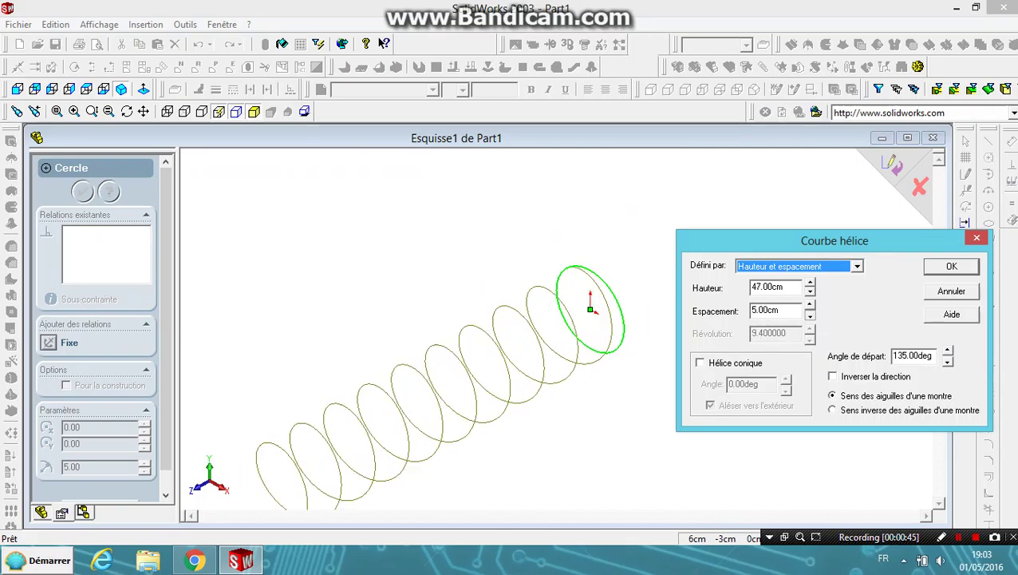
key(Up)
key(Up)
key(Up)
key(Up)
key(Up)
key(Up)
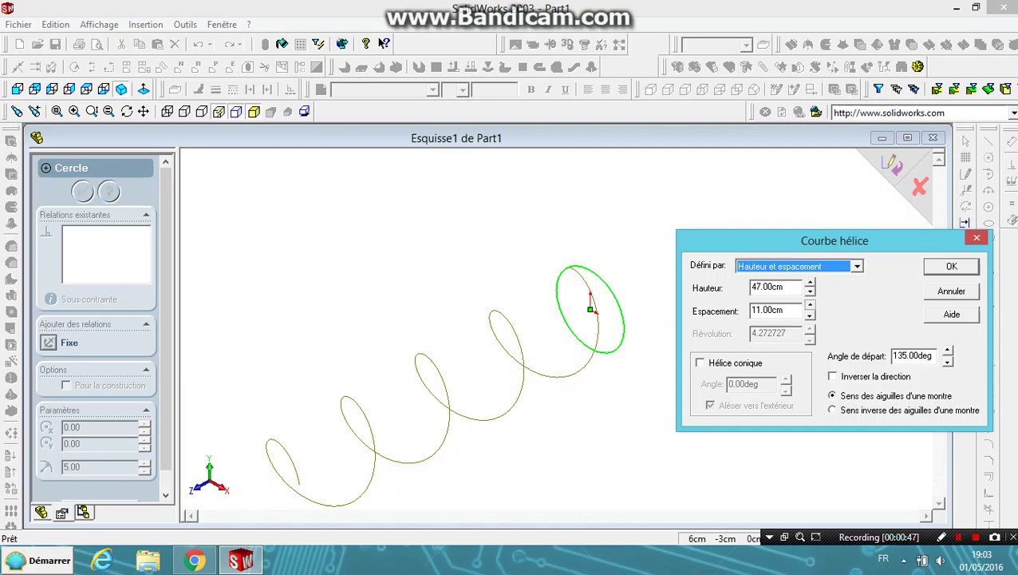
key(Return)
- Pick the helix end as the plane for a new profile sketch
scroll(590, 306, down, 5)
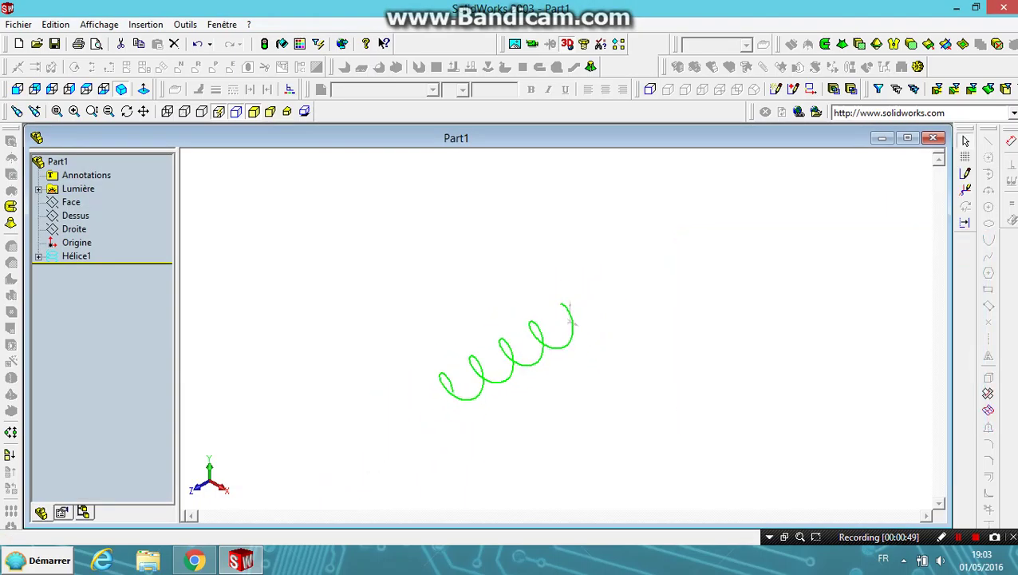
scroll(586, 260, up, 4)
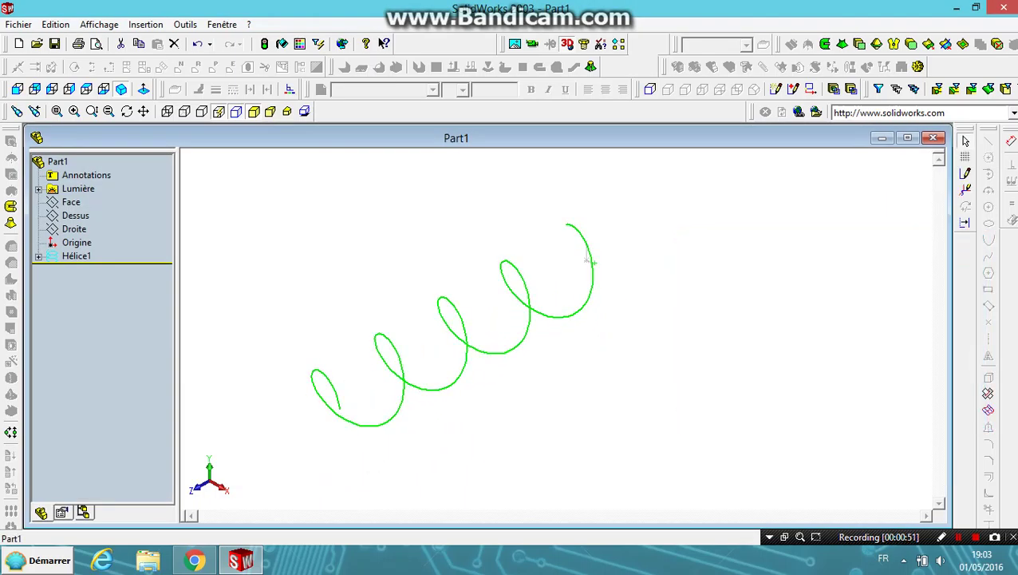
key(ctrl+z)
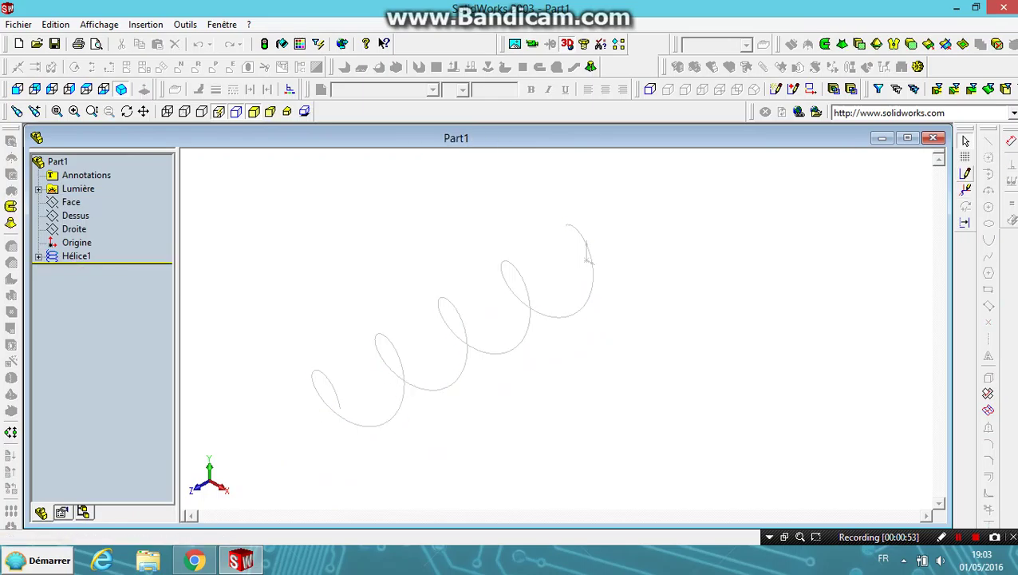
scroll(587, 255, down, 2)
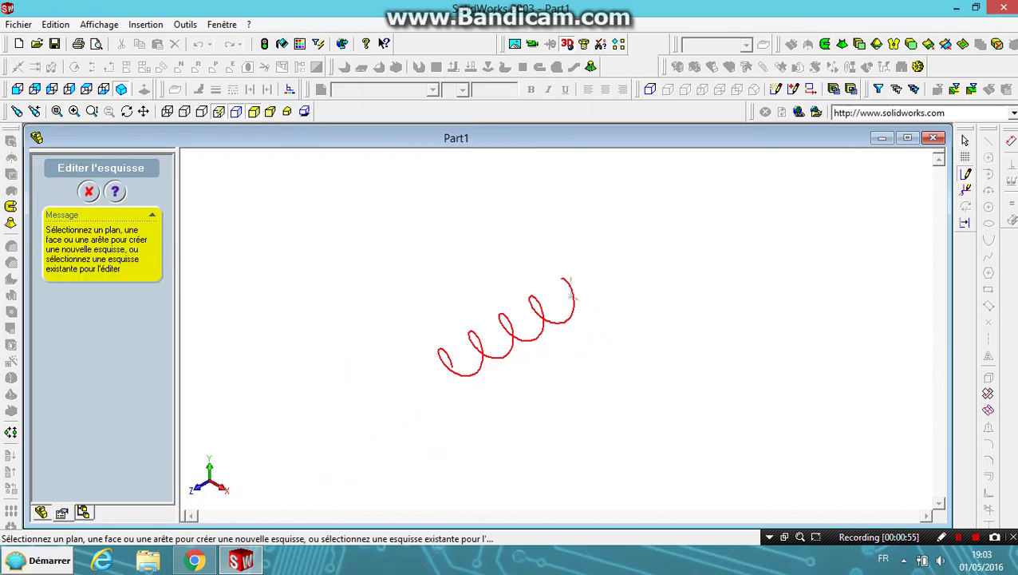
click(571, 297)
scroll(571, 297, up, 1)
scroll(572, 297, up, 2)
scroll(572, 297, up, 3)
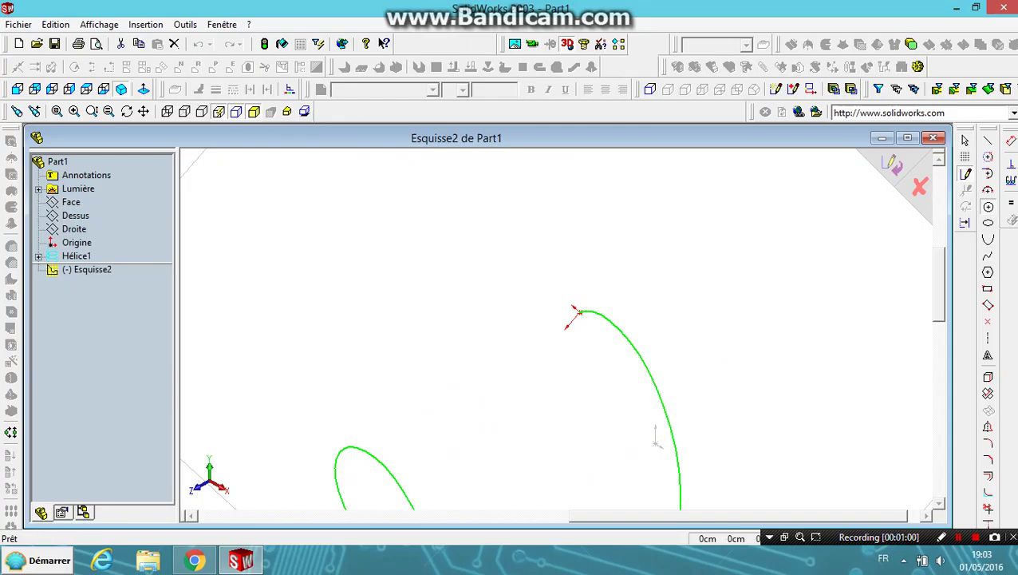
- Draw a radius 1.00 circle centred on the helix endpoint and close the sketch
click(579, 312)
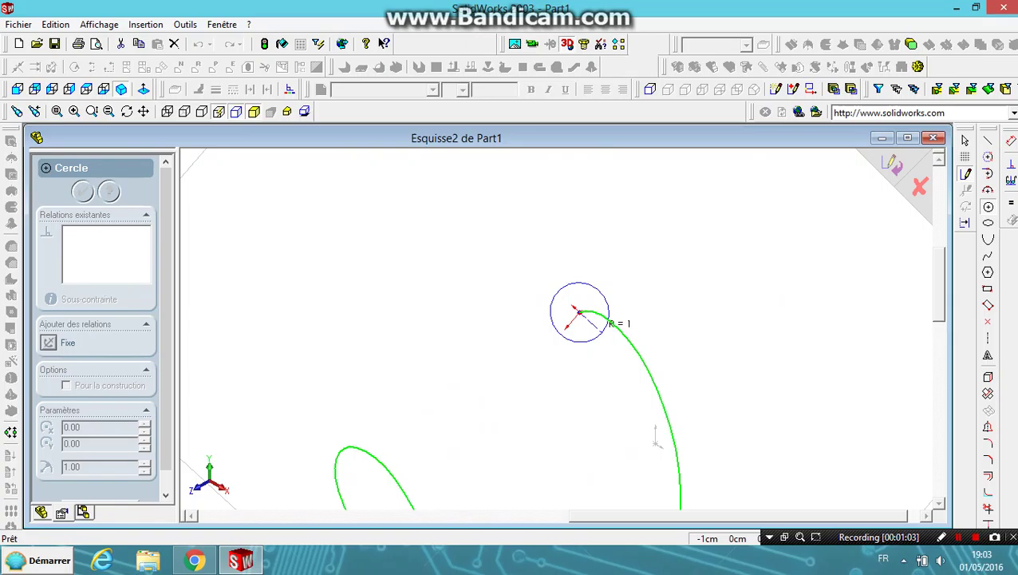
click(608, 319)
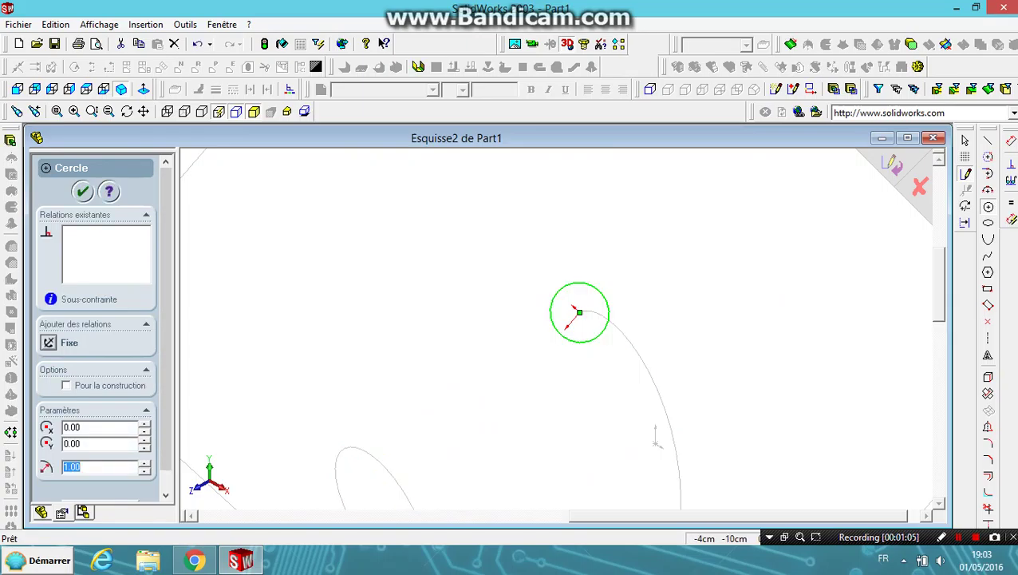
key(ctrl+b)
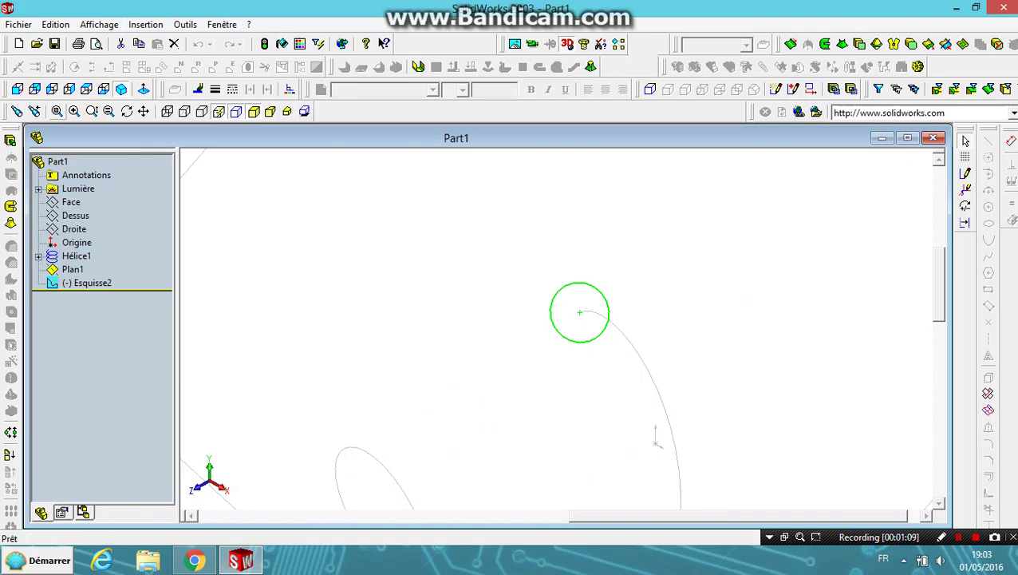
click(12, 206)
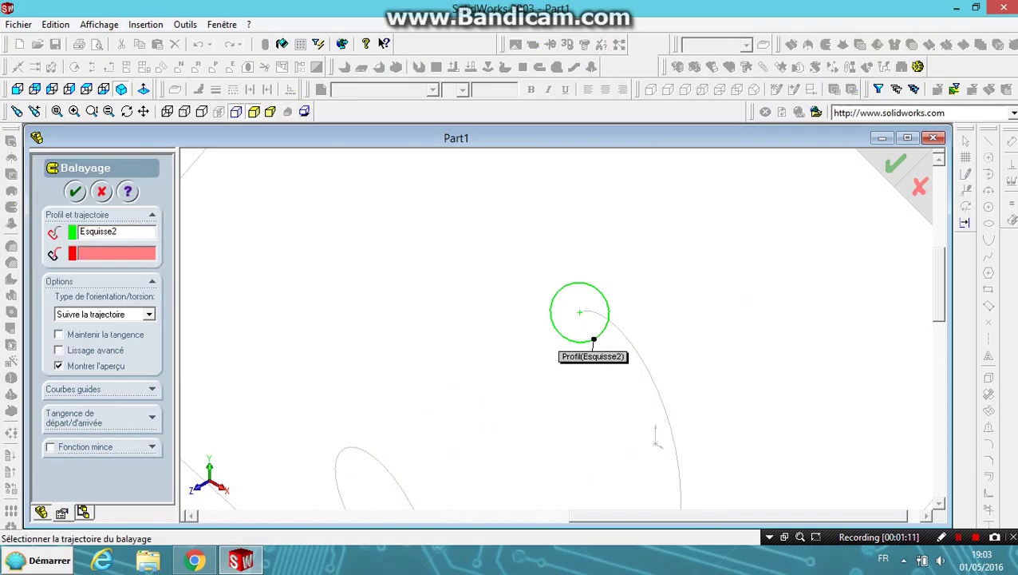
- Sweep the Esquisse2 circle along Hélice1 into a solid coil spring, Balayage1
click(669, 416)
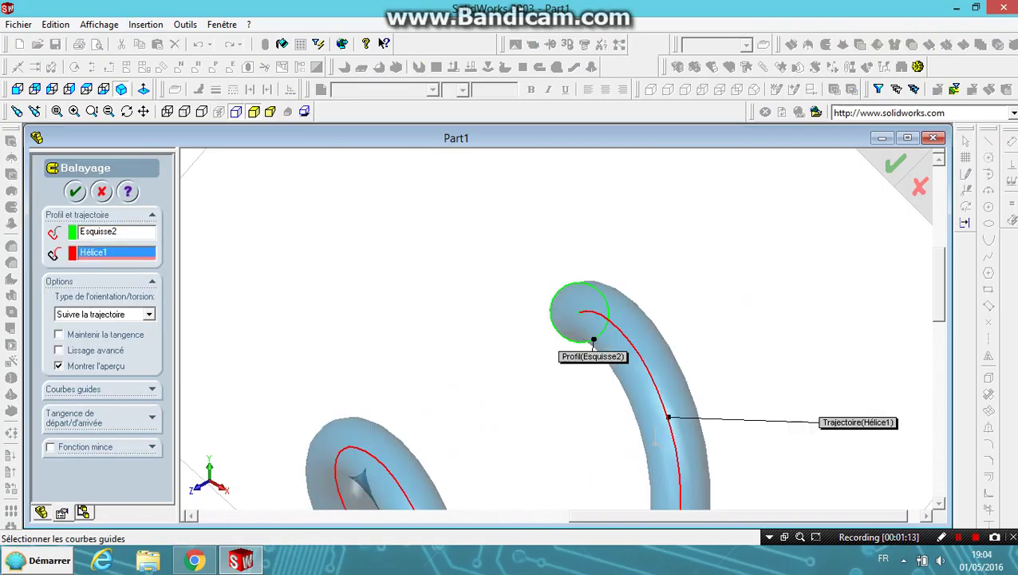
key(Return)
scroll(523, 345, up, 5)
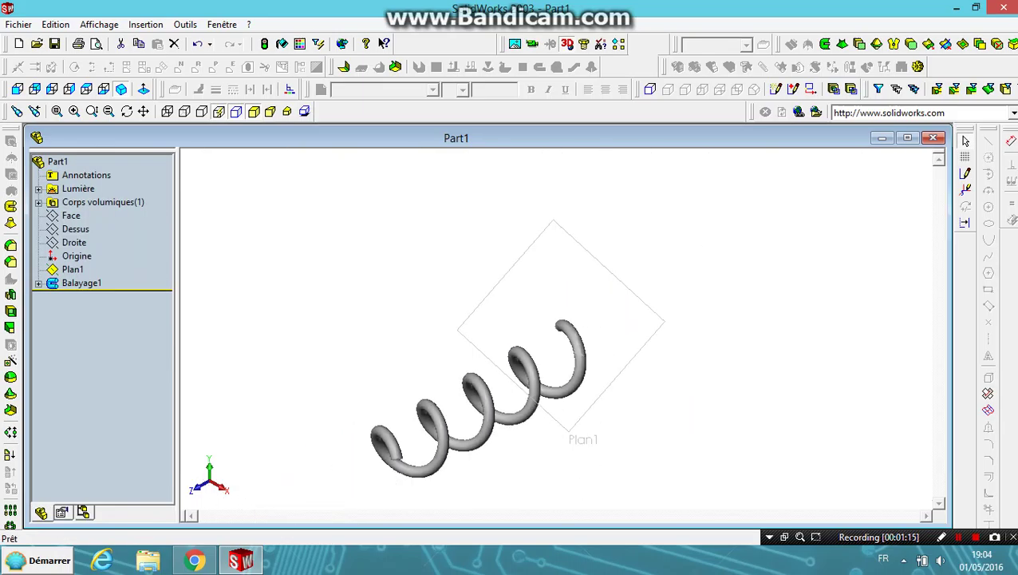
key(Escape)
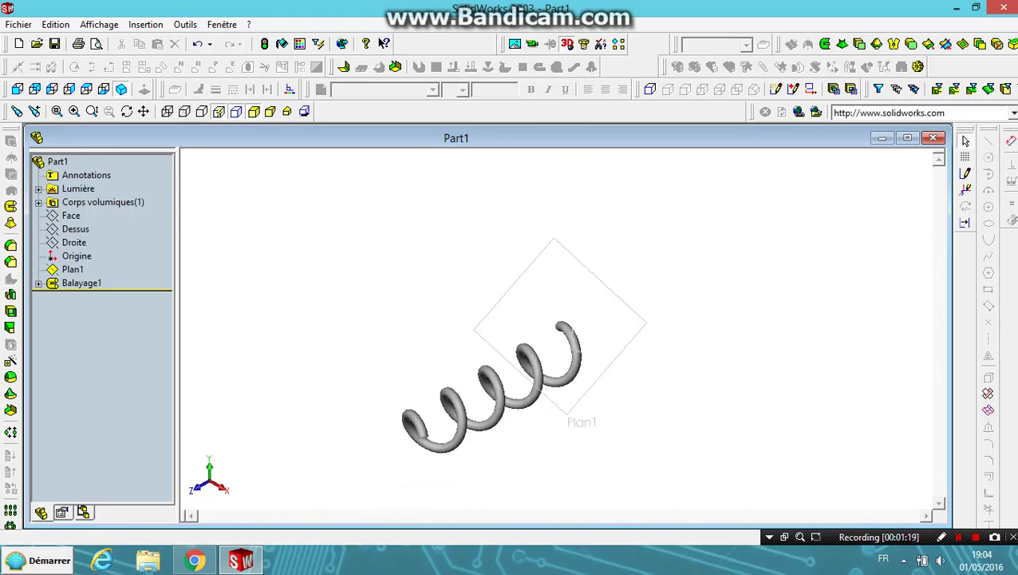
scroll(551, 331, up, 2)
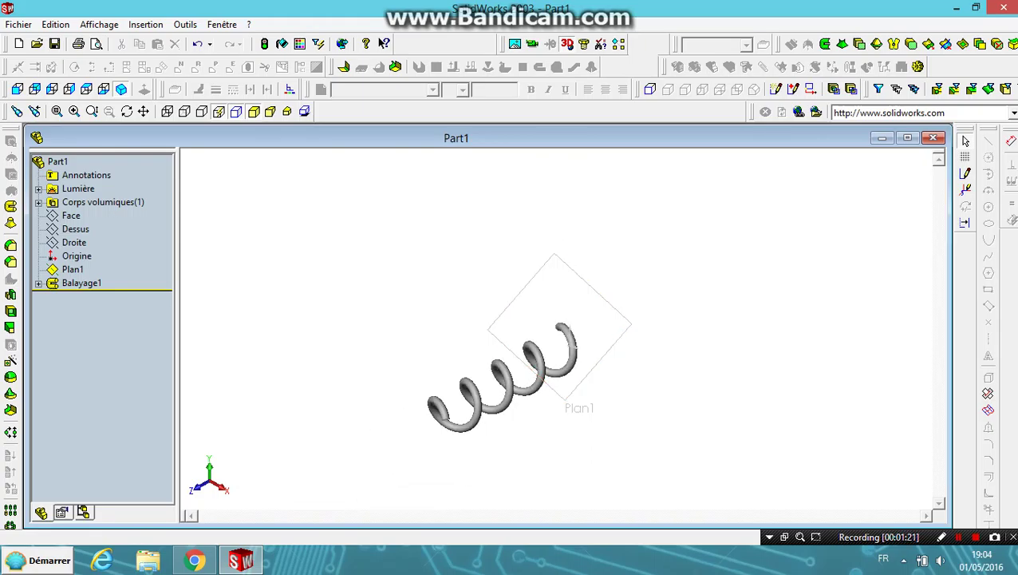
- Enlarge Plan1 by dragging its handles outward
click(575, 271)
drag(593, 288, 679, 190)
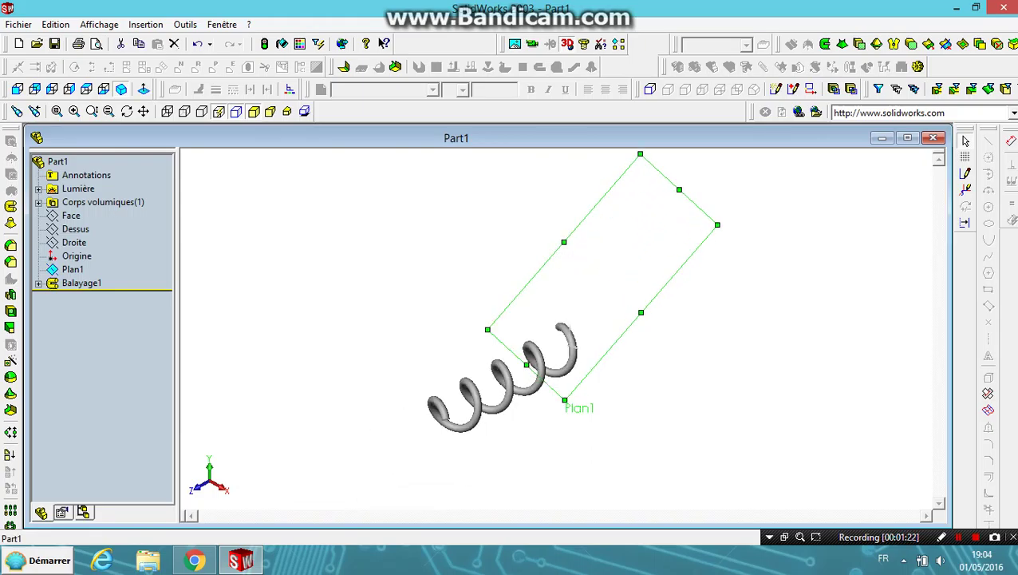
drag(641, 312, 830, 484)
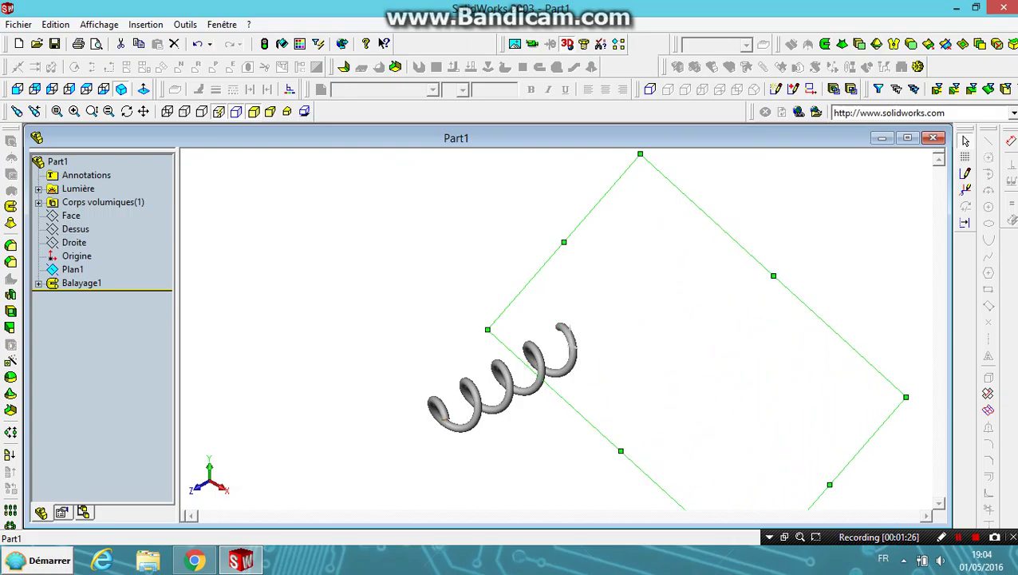
mouse_move(621, 451)
mouse_down()
mouse_move(568, 403)
mouse_move(242, 396)
mouse_up()
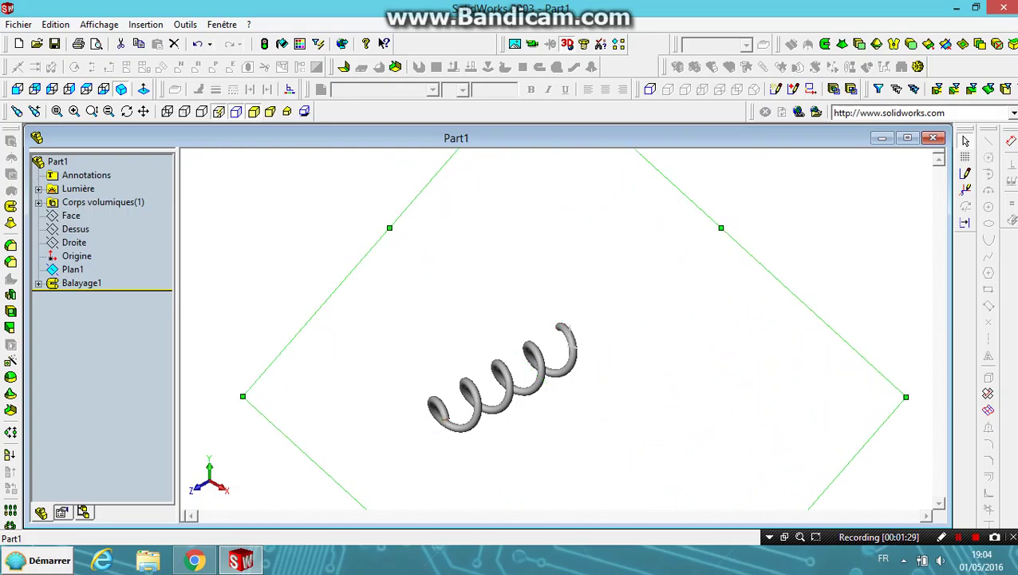
- Sketch a radius-5 circle on Plan1 beside the spring
click(966, 173)
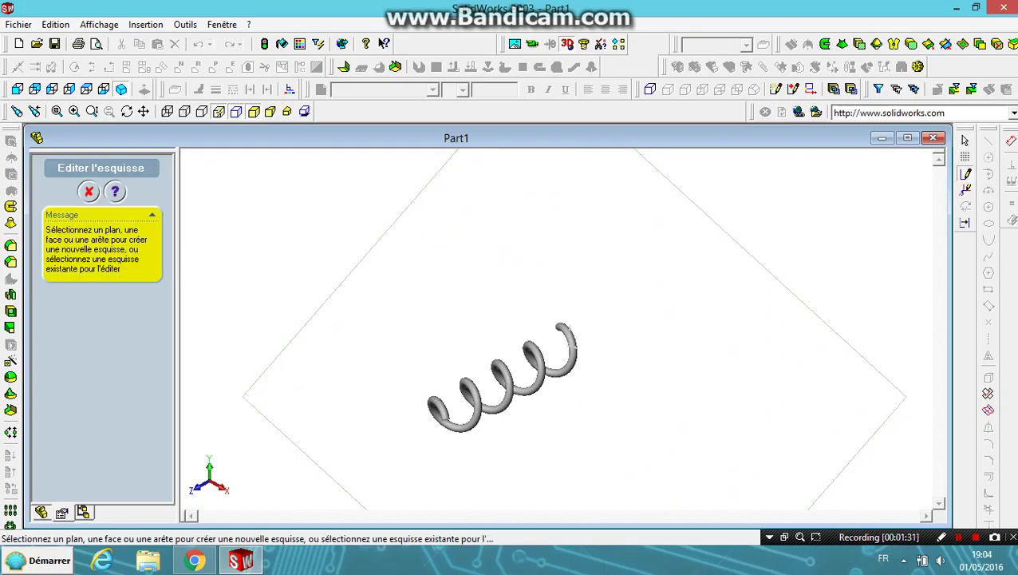
click(556, 307)
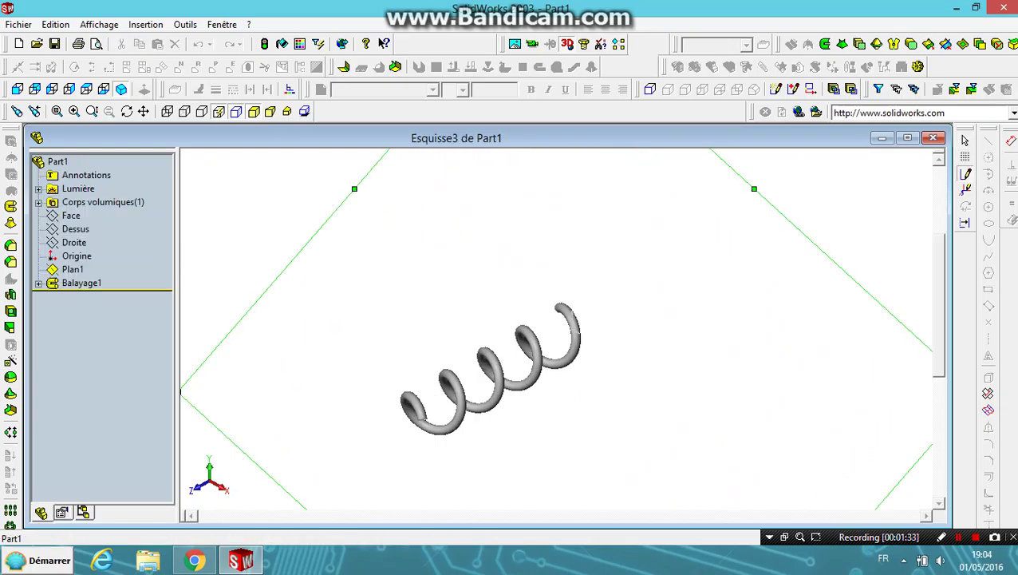
click(988, 206)
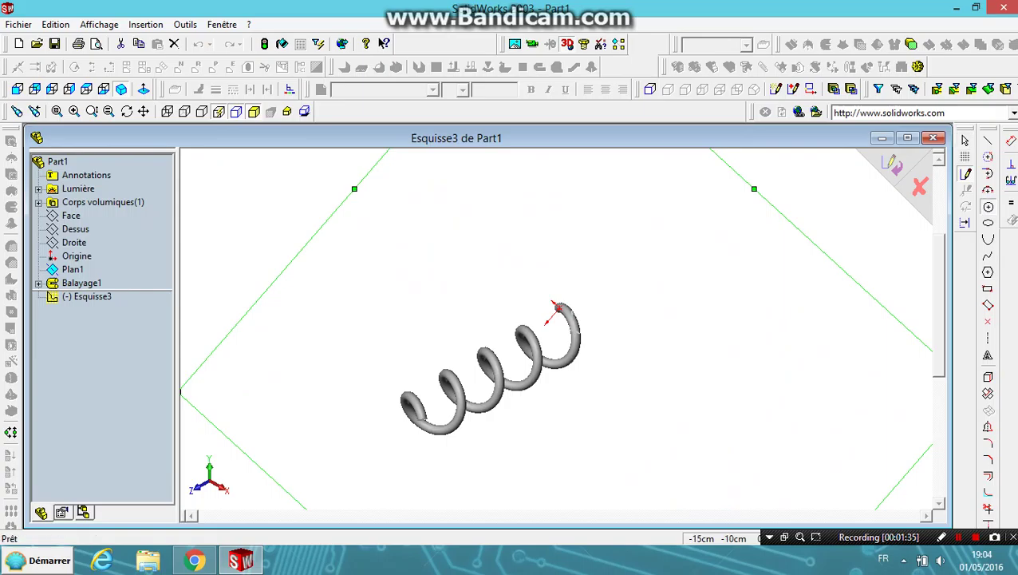
click(662, 362)
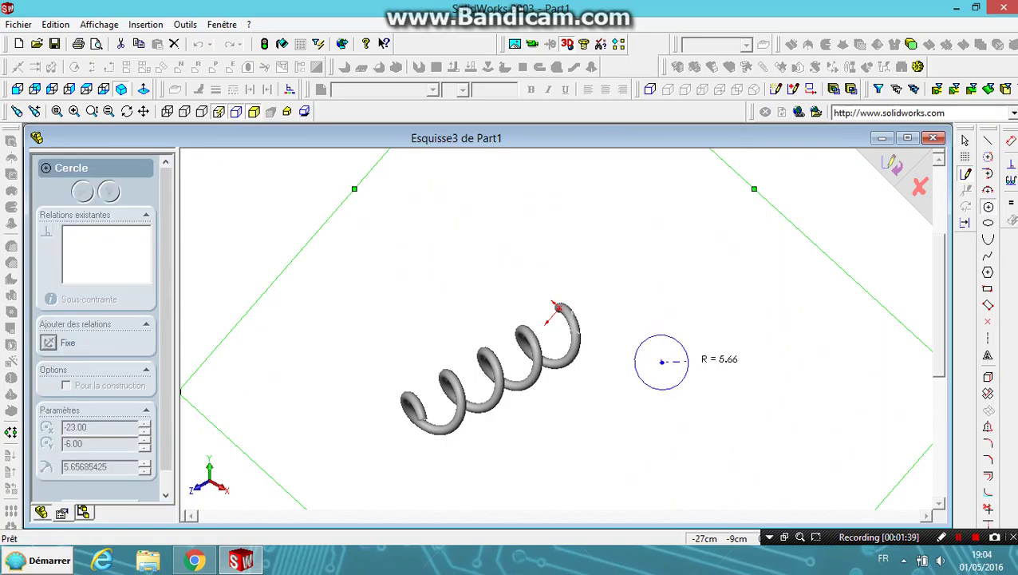
click(686, 363)
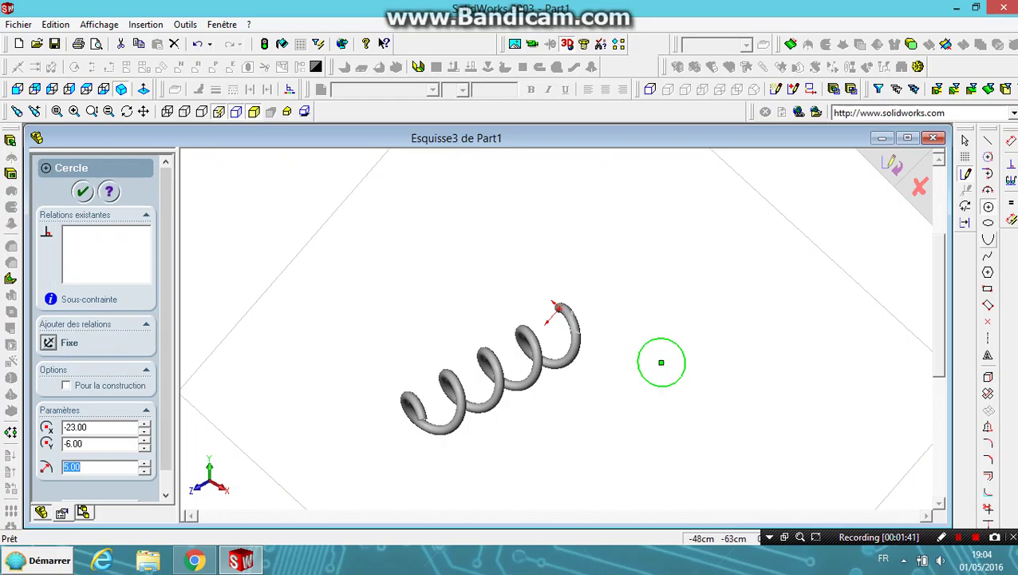
click(145, 24)
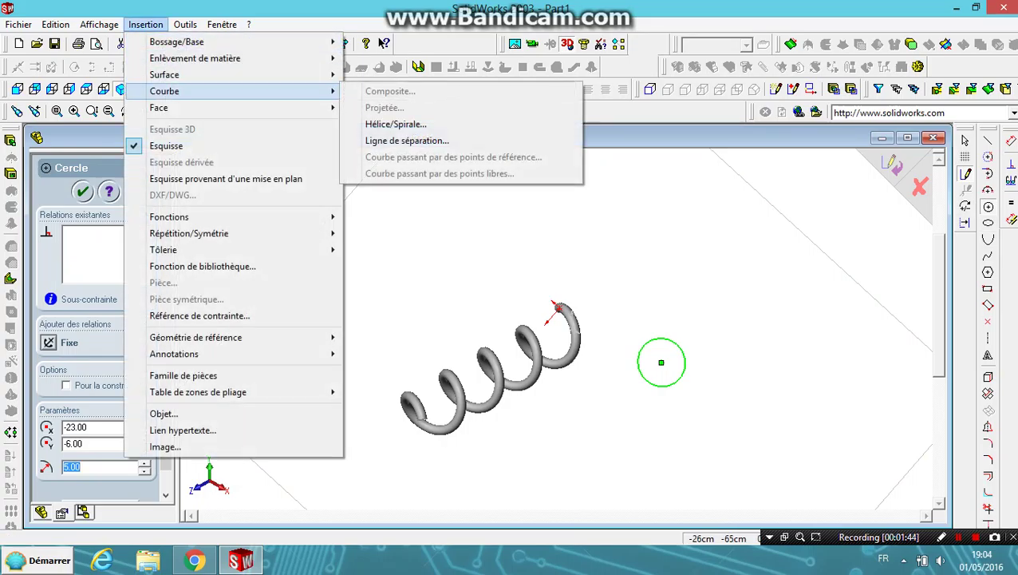
- Create reversed helix Hélice2 from the circle, 102cm high with 22cm spacing
click(396, 123)
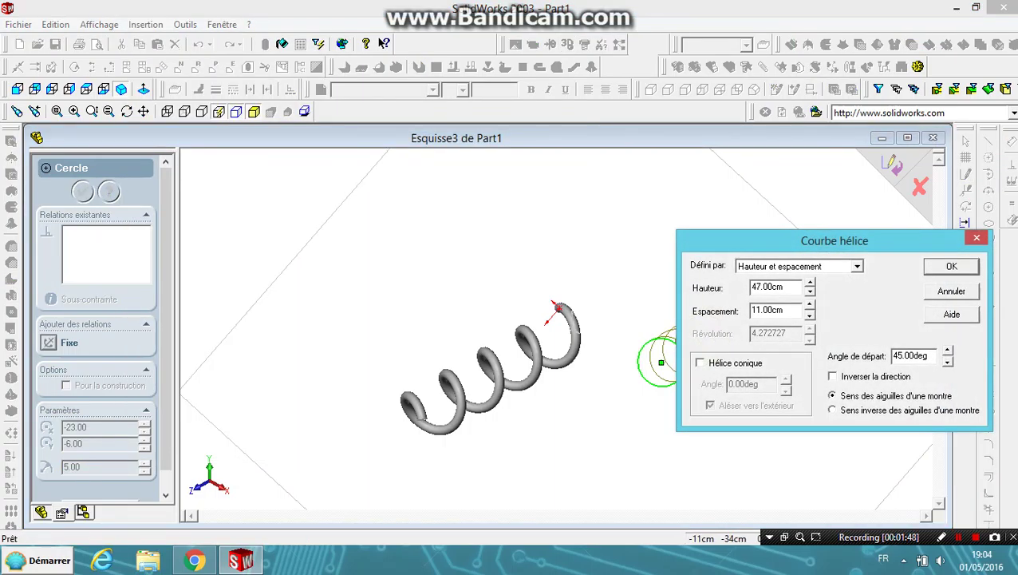
mouse_move(766, 240)
mouse_down()
mouse_move(1010, 483)
mouse_move(727, 254)
mouse_up()
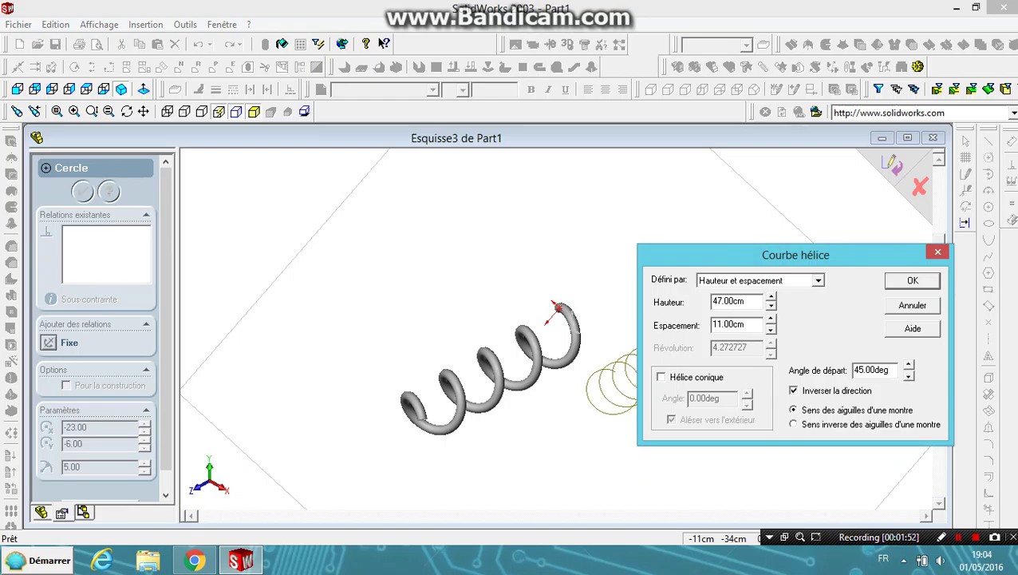
drag(766, 255, 926, 152)
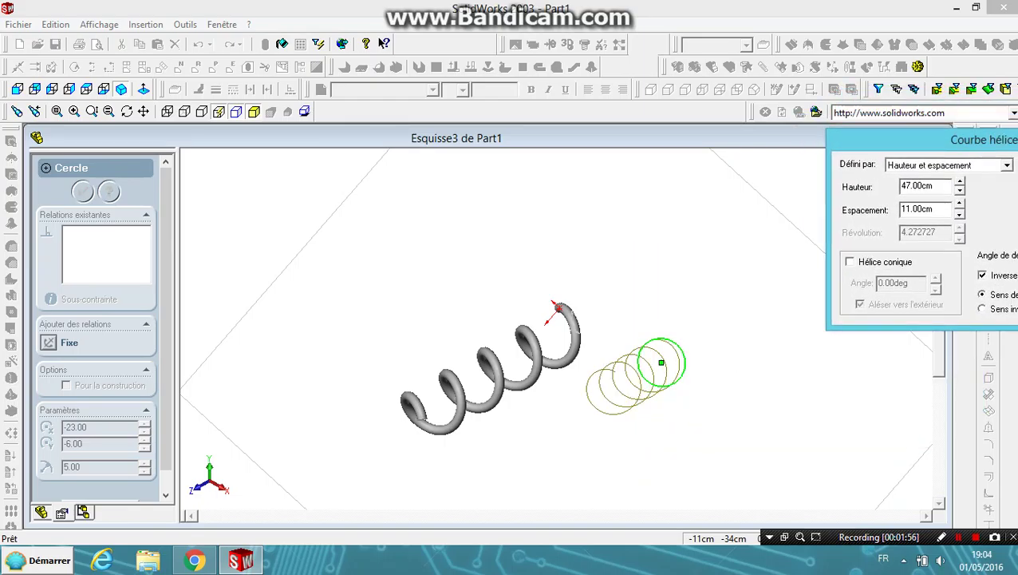
click(930, 195)
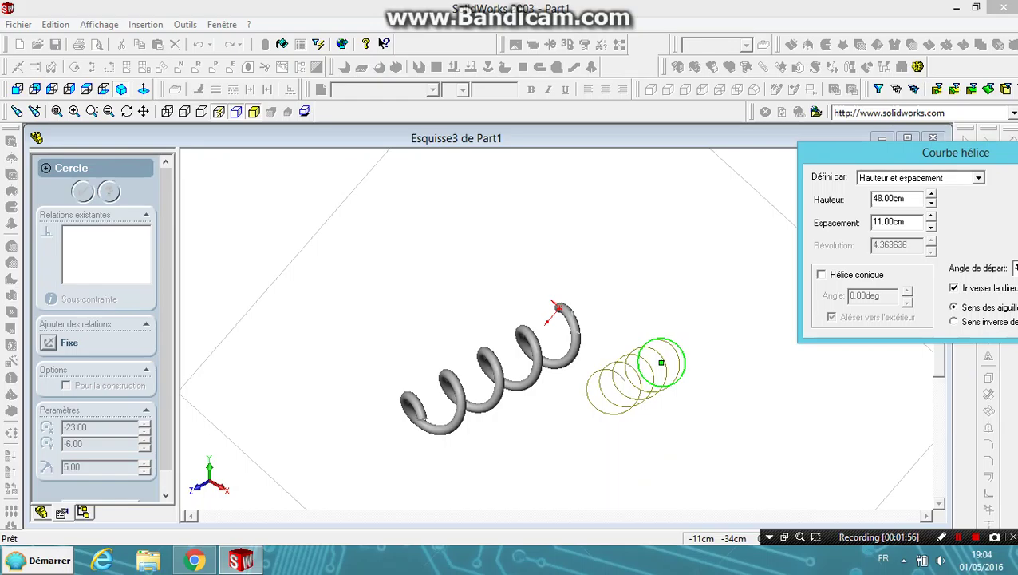
click(930, 195)
click(931, 195)
click(930, 195)
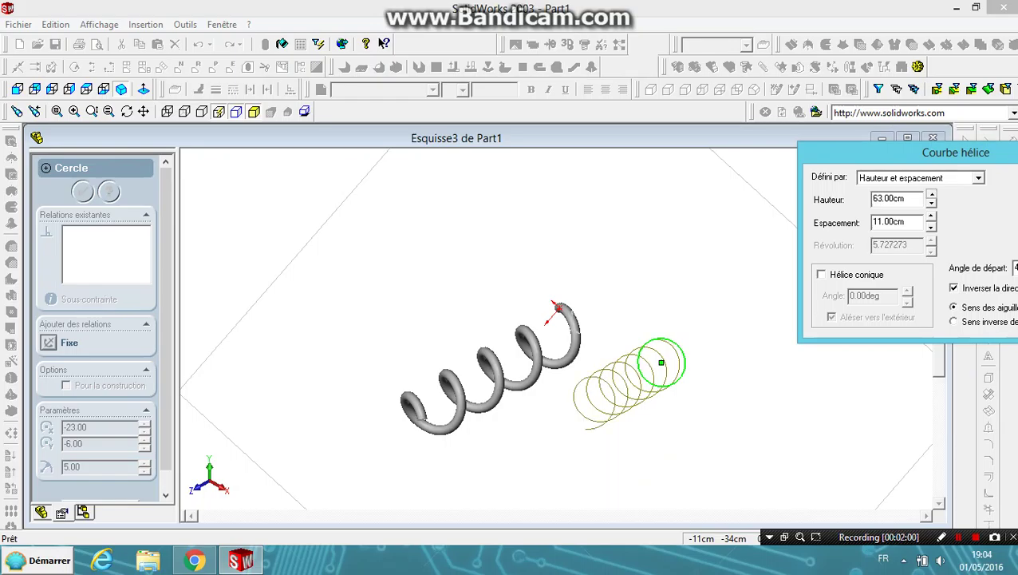
click(931, 217)
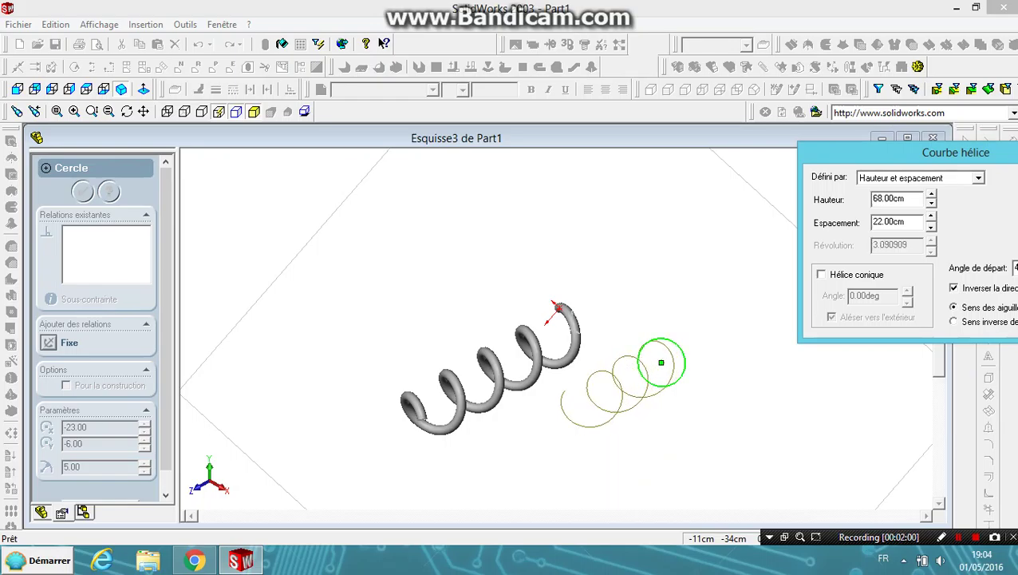
click(931, 195)
click(930, 194)
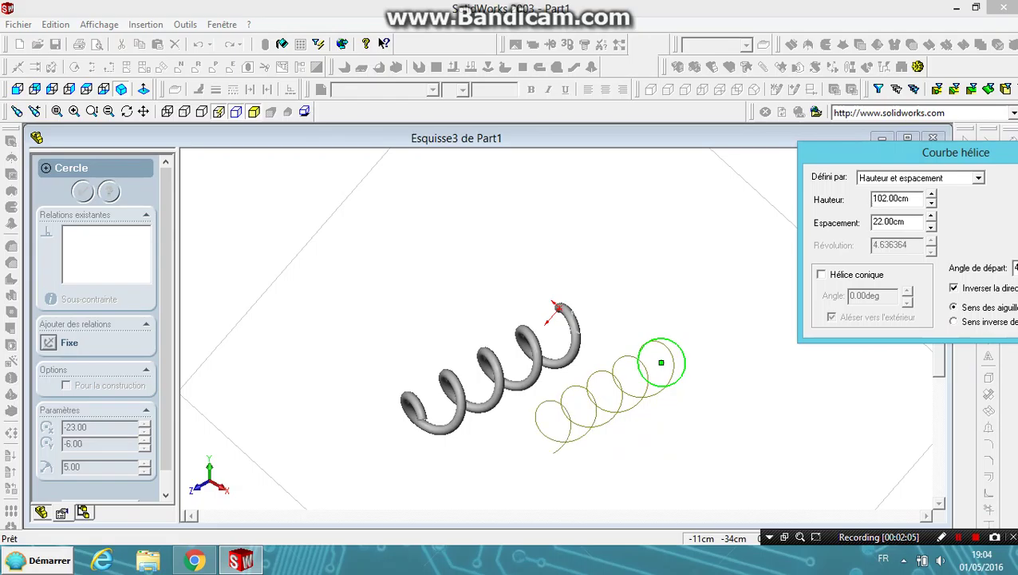
drag(878, 152, 643, 204)
key(Return)
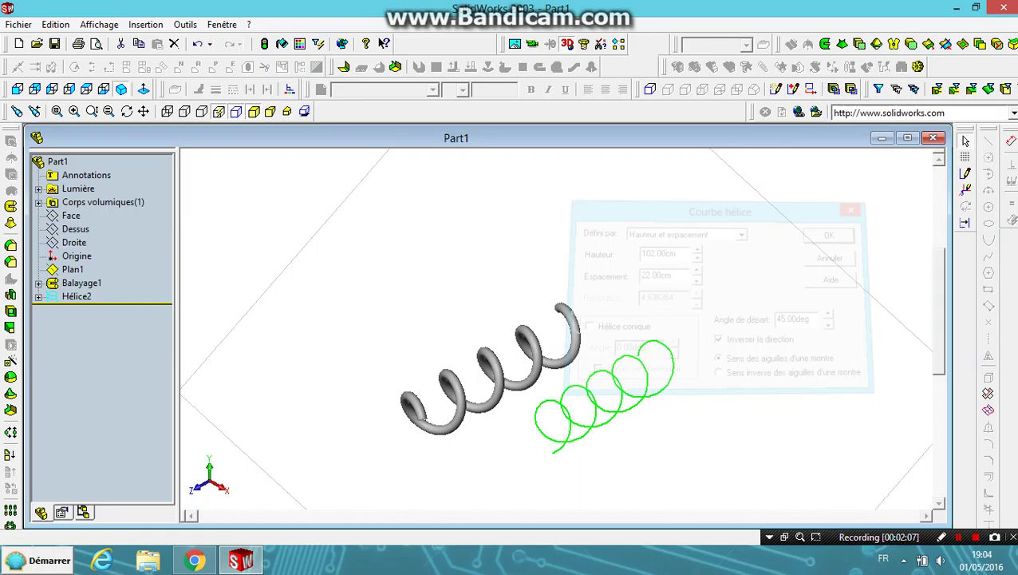
- Sketch on Plan2 at the helix end and draw a hexagon sized by circumscribed circle
click(550, 447)
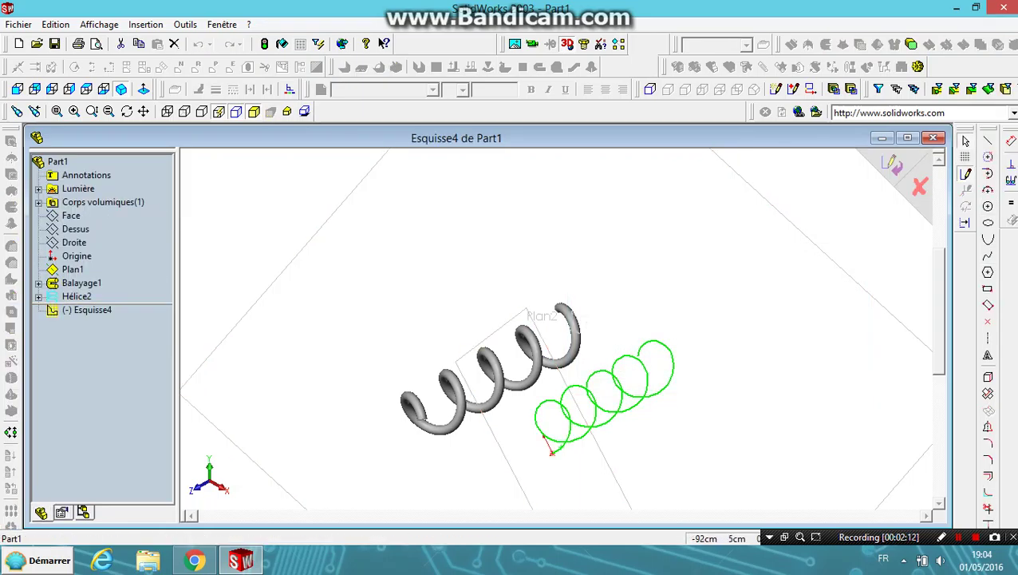
scroll(551, 447, up, 1)
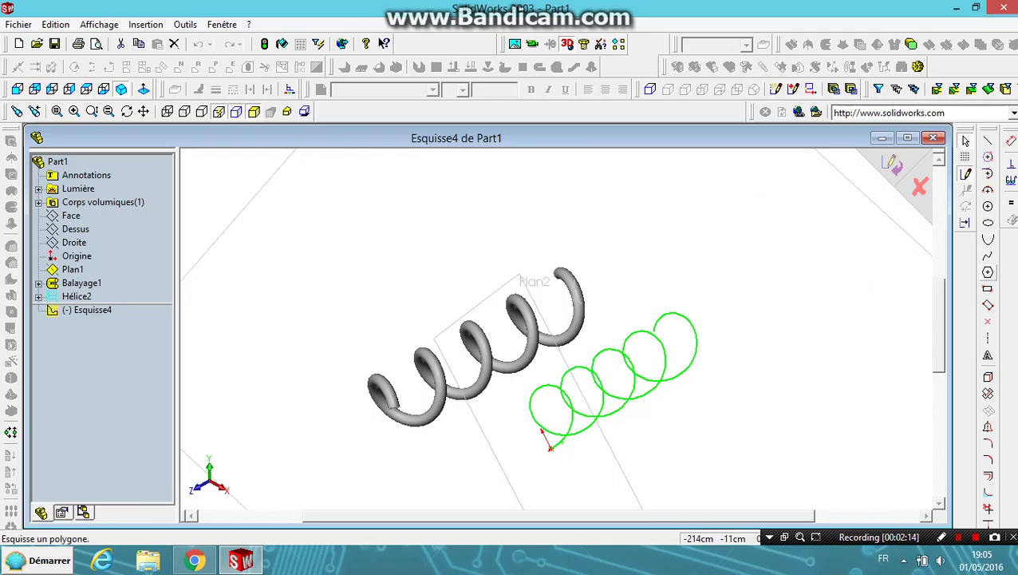
click(987, 272)
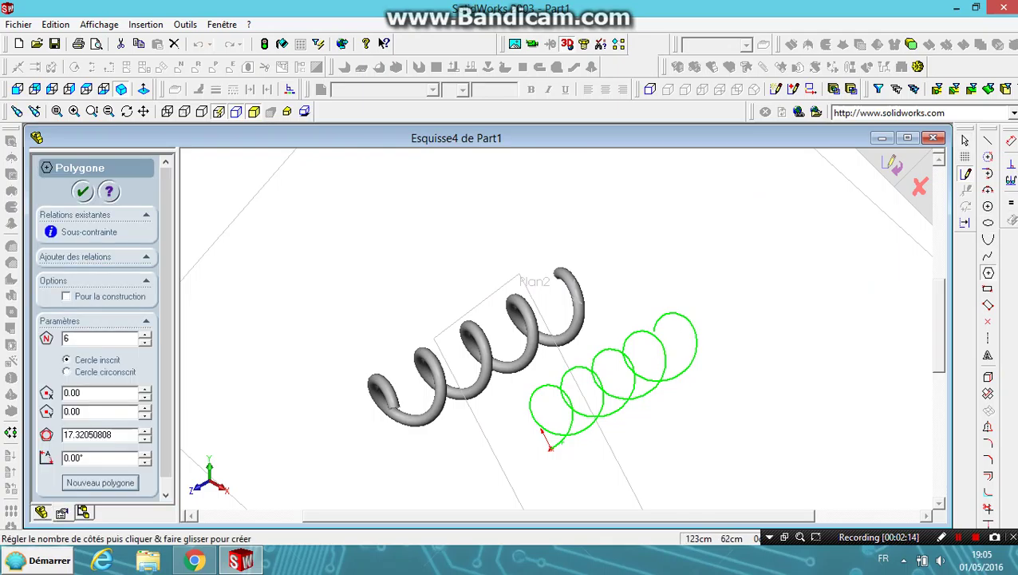
click(66, 372)
mouse_move(550, 445)
mouse_down()
mouse_move(543, 438)
mouse_move(563, 441)
mouse_move(562, 476)
mouse_up()
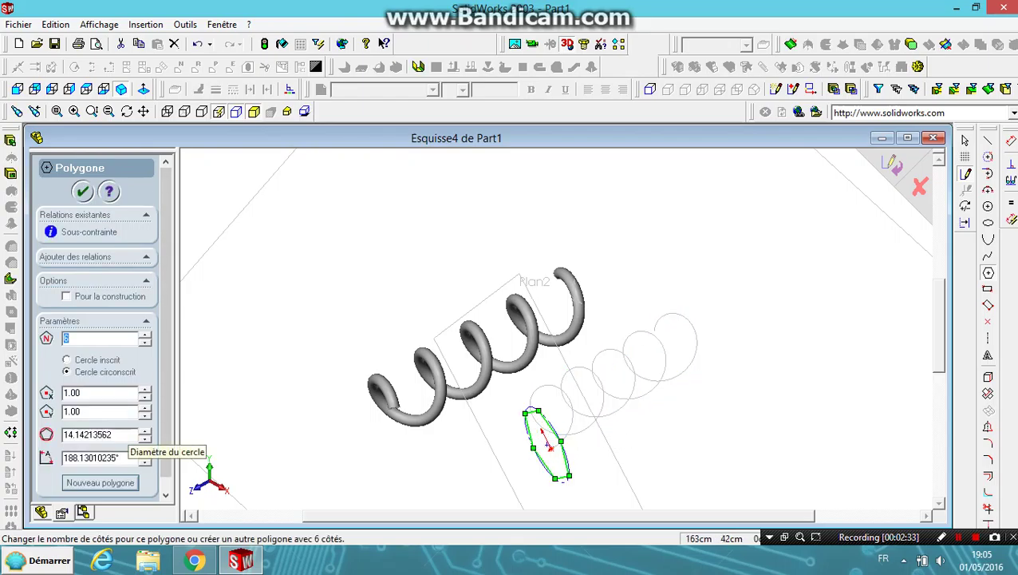
- Set the hexagon's circumscribed diameter to 5 and exit the sketch
drag(112, 434, 64, 434)
key(BackSpace)
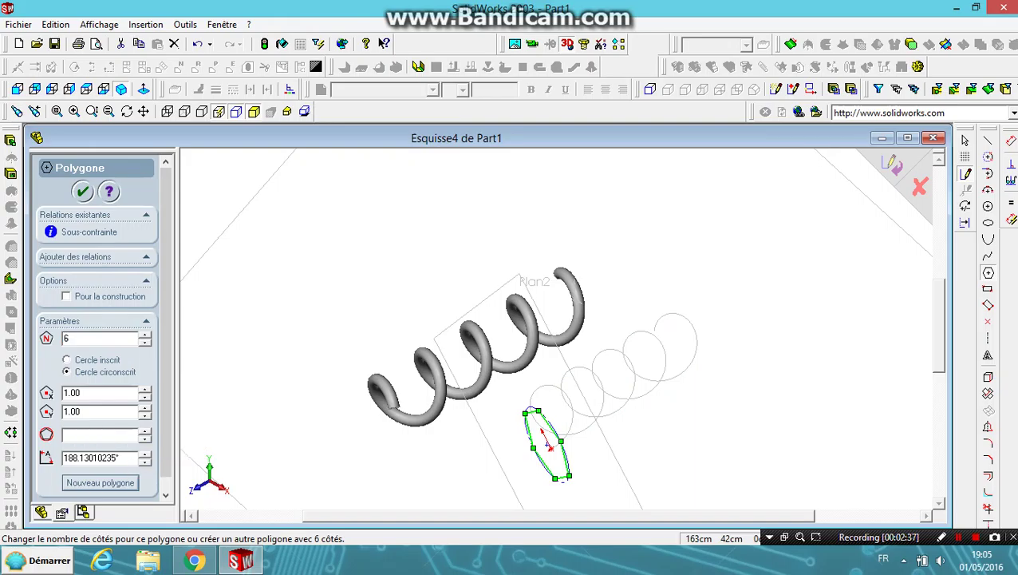
text(1)
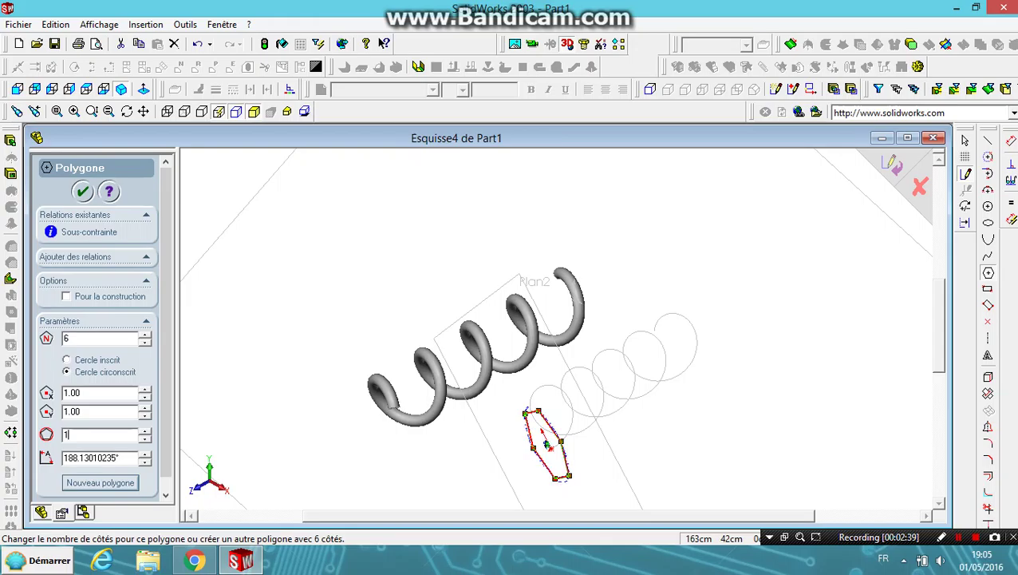
key(Return)
drag(64, 434, 80, 434)
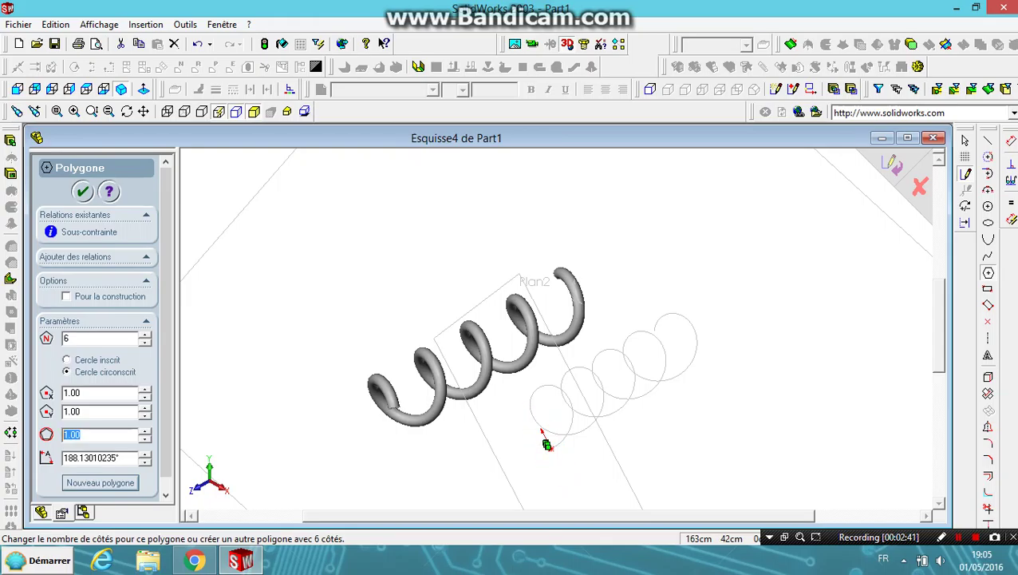
text(10)
key(Return)
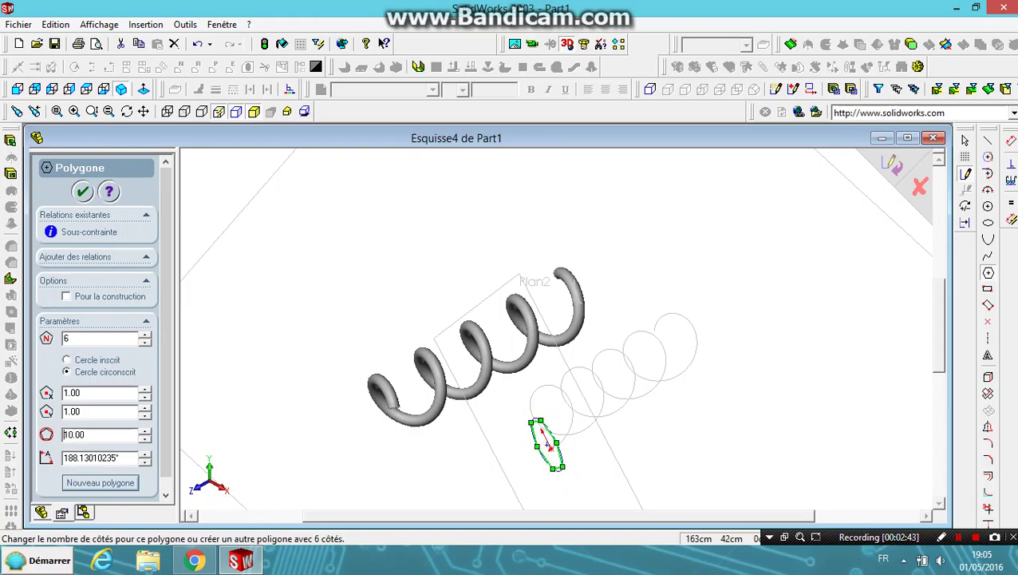
drag(84, 434, 63, 434)
key(BackSpace)
text(5)
key(Return)
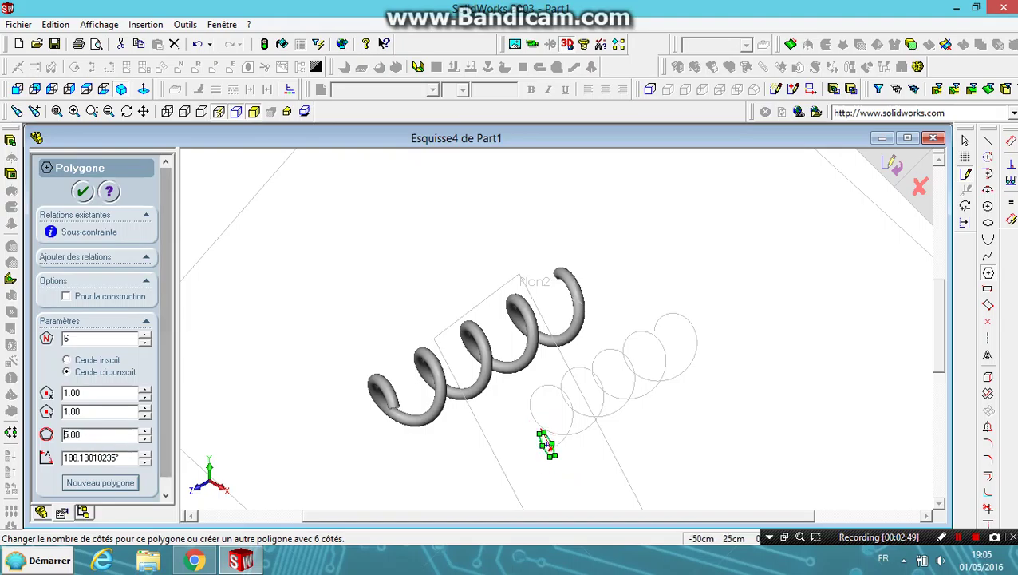
click(892, 164)
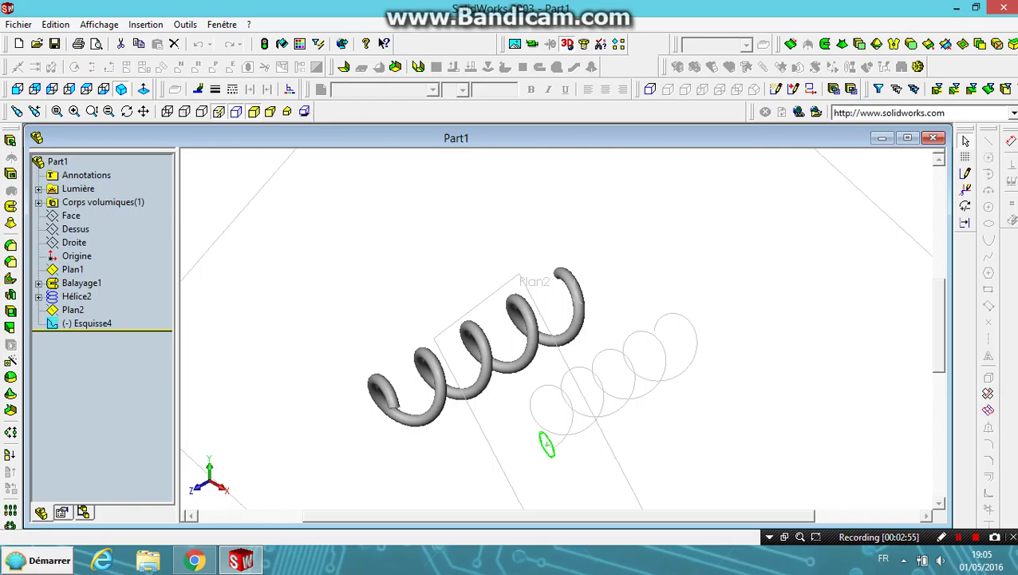
- Sweep the hexagon profile along Hélice2 into the second spring, Balayage2
click(11, 205)
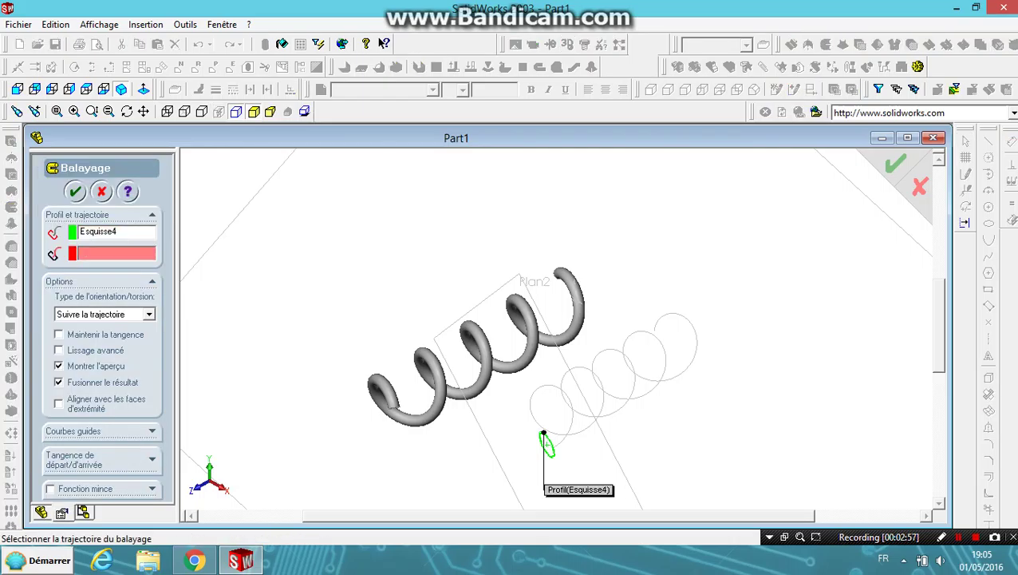
click(563, 437)
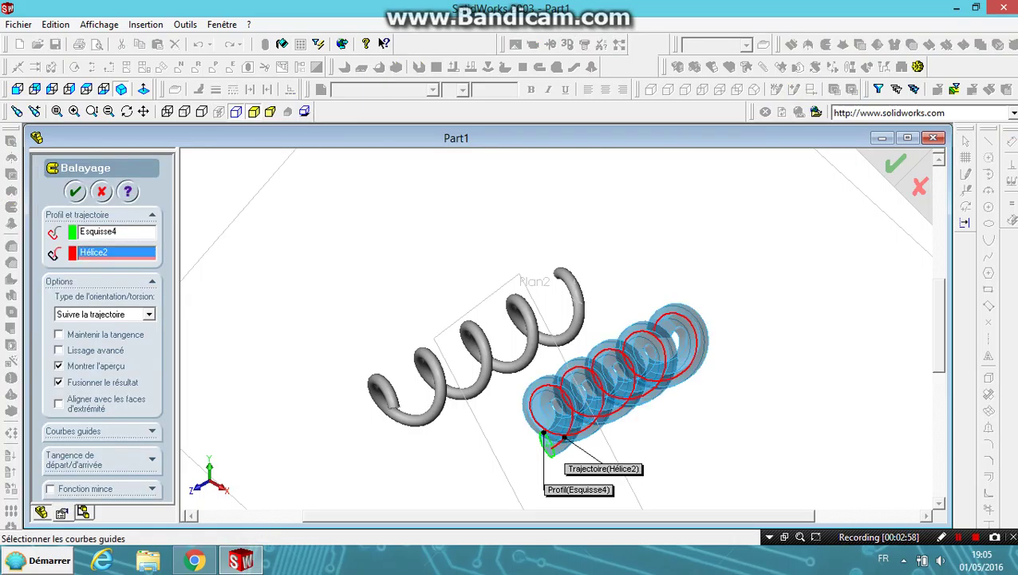
key(Return)
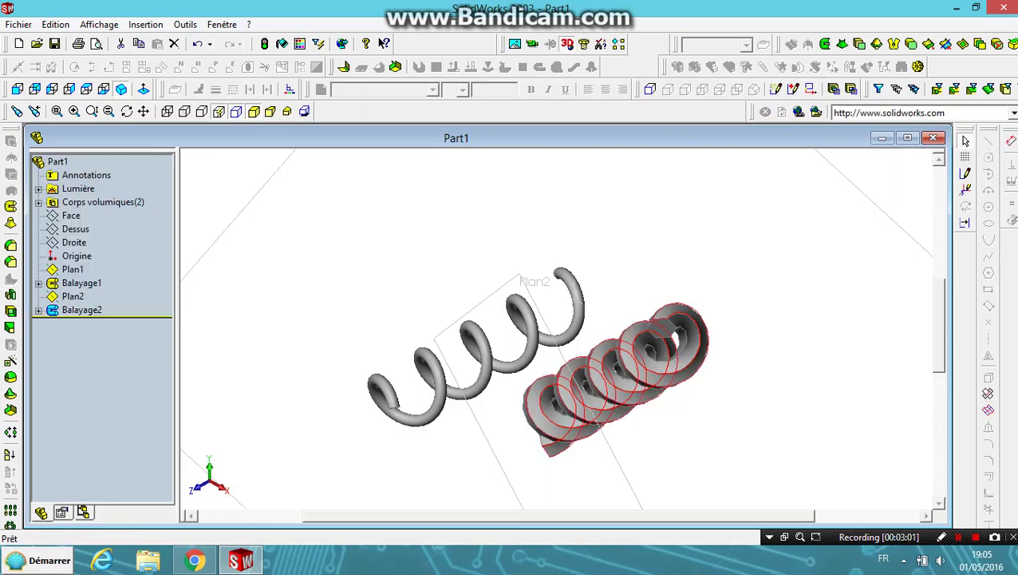
- Start a new sketch, Esquisse5, on Plan1
scroll(615, 419, down, 2)
scroll(545, 316, down, 1)
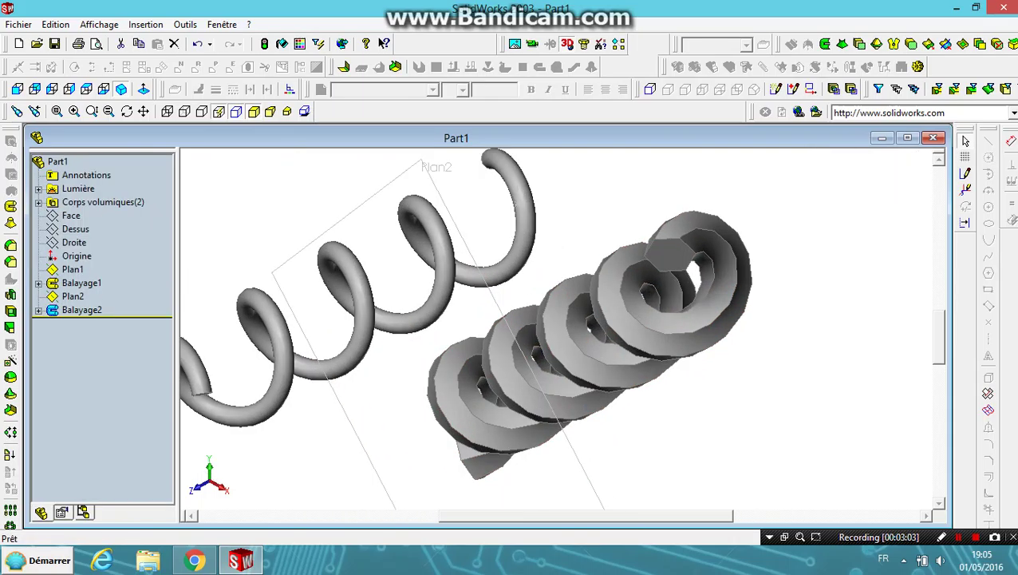
scroll(545, 316, up, 2)
scroll(545, 316, up, 2)
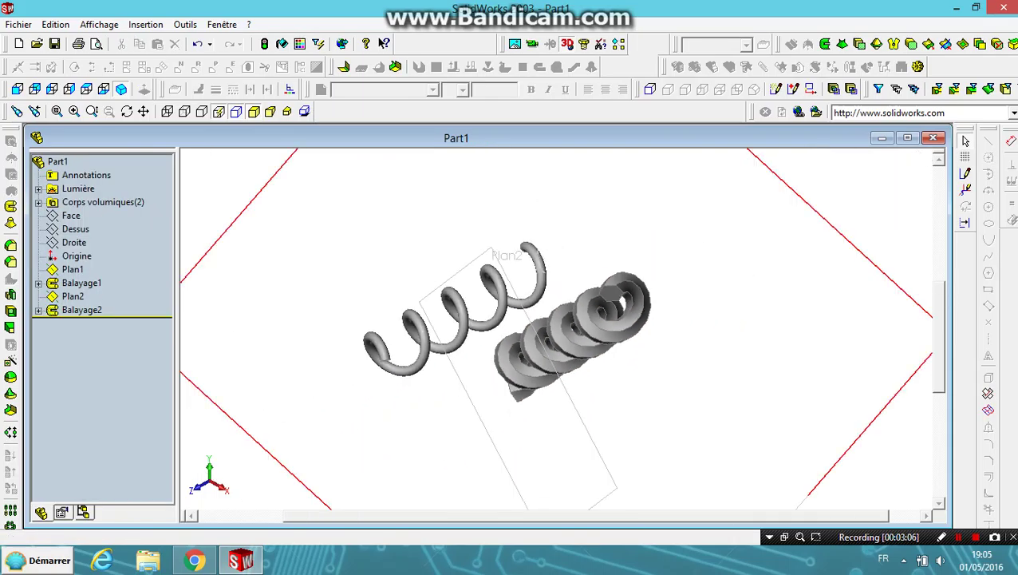
click(878, 268)
click(966, 173)
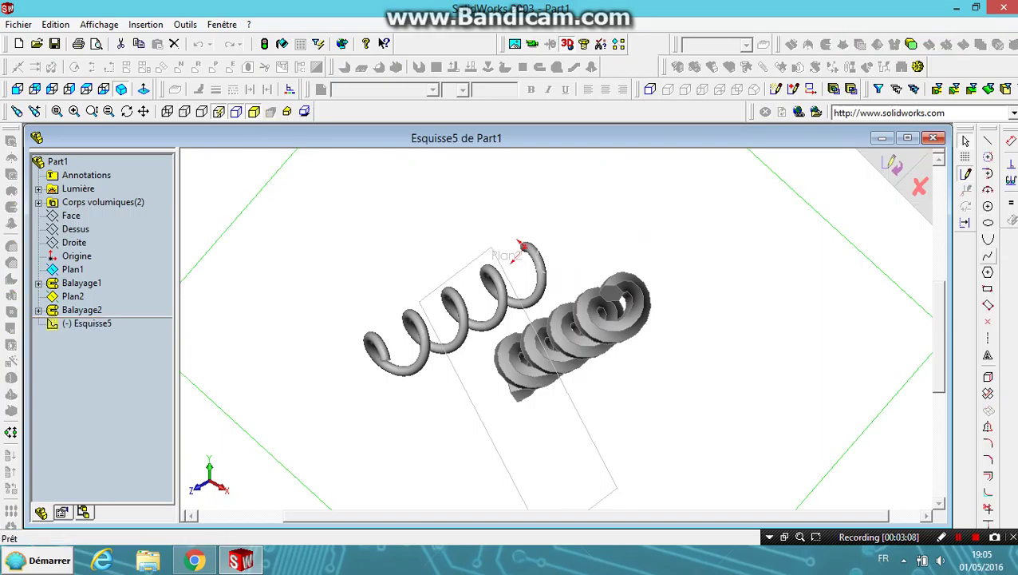
- Draw a radius-5 circle at (-45, 7) beside the springs
click(987, 189)
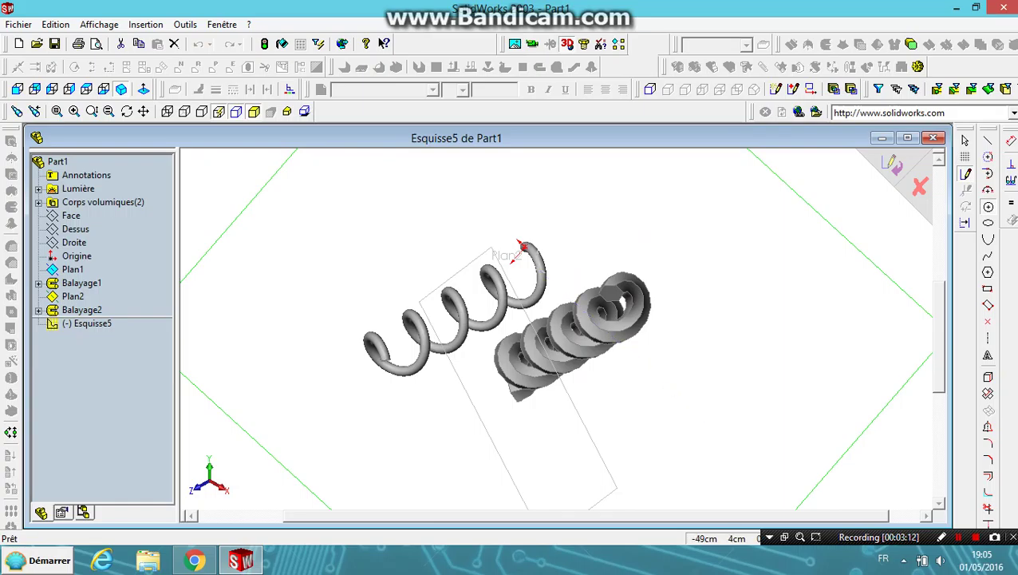
click(668, 423)
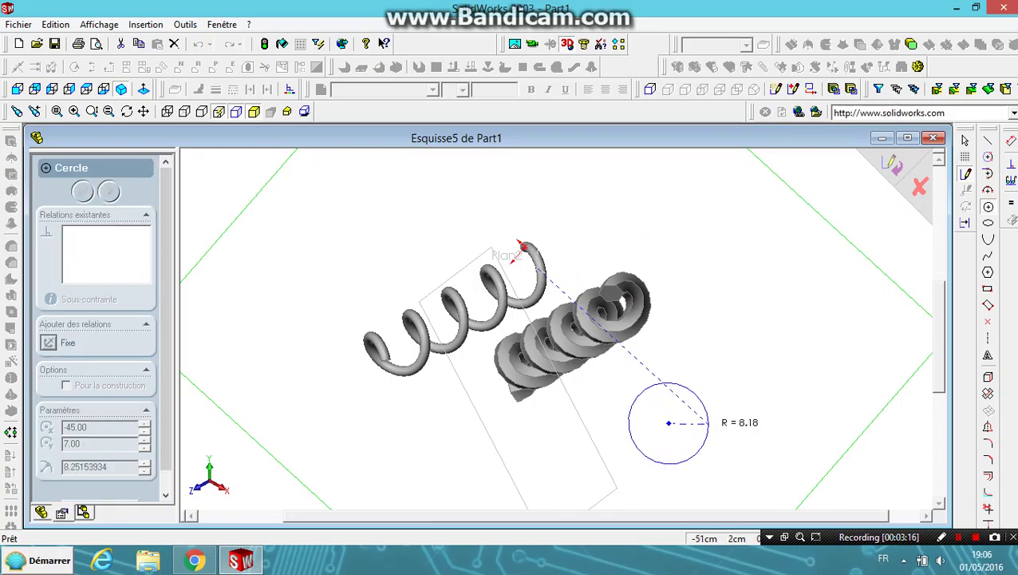
click(693, 423)
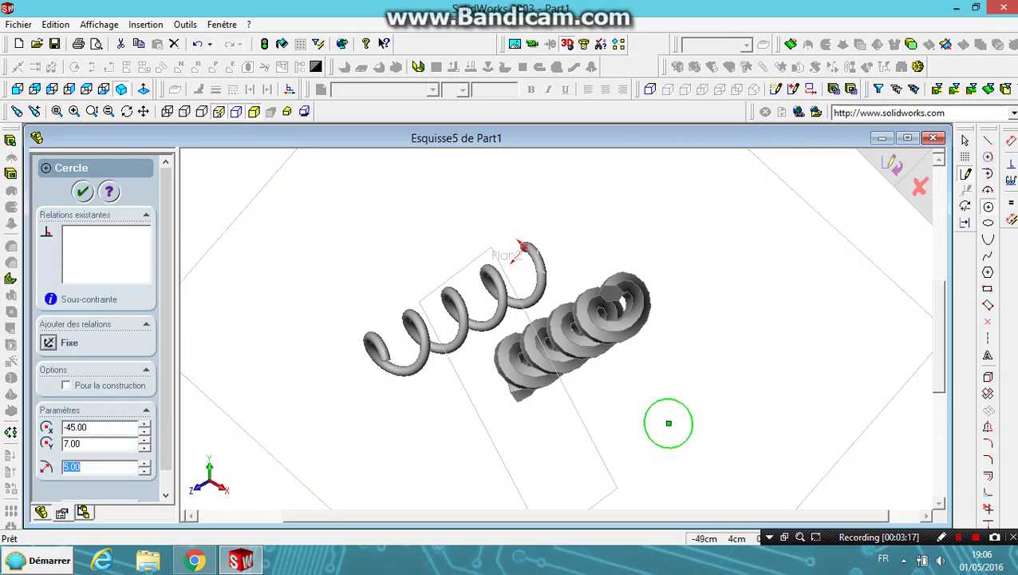
- Create Hélice3 on the circle: 102cm high, 22cm pitch, 45deg start, reversed
click(145, 24)
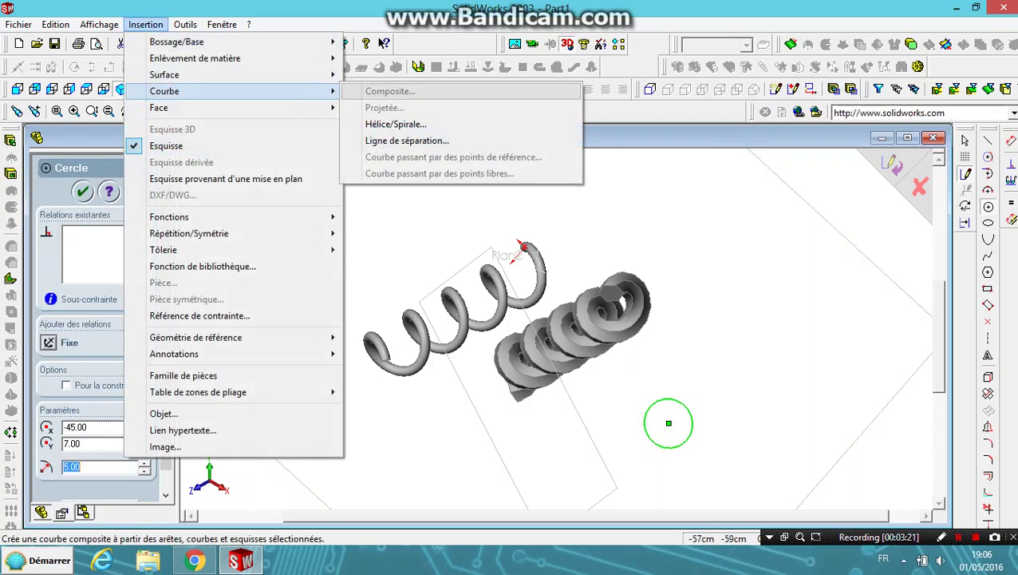
click(396, 124)
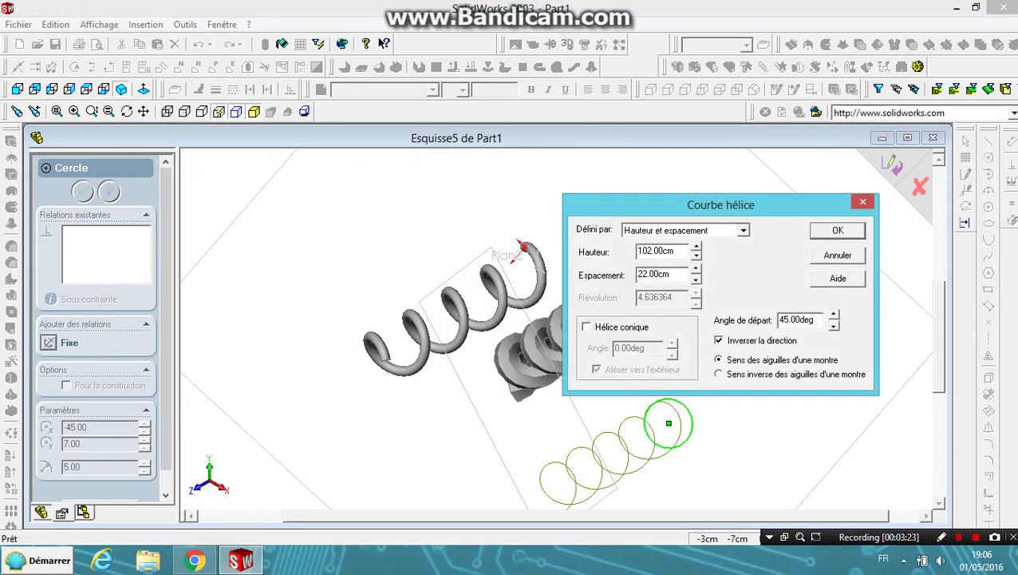
click(837, 229)
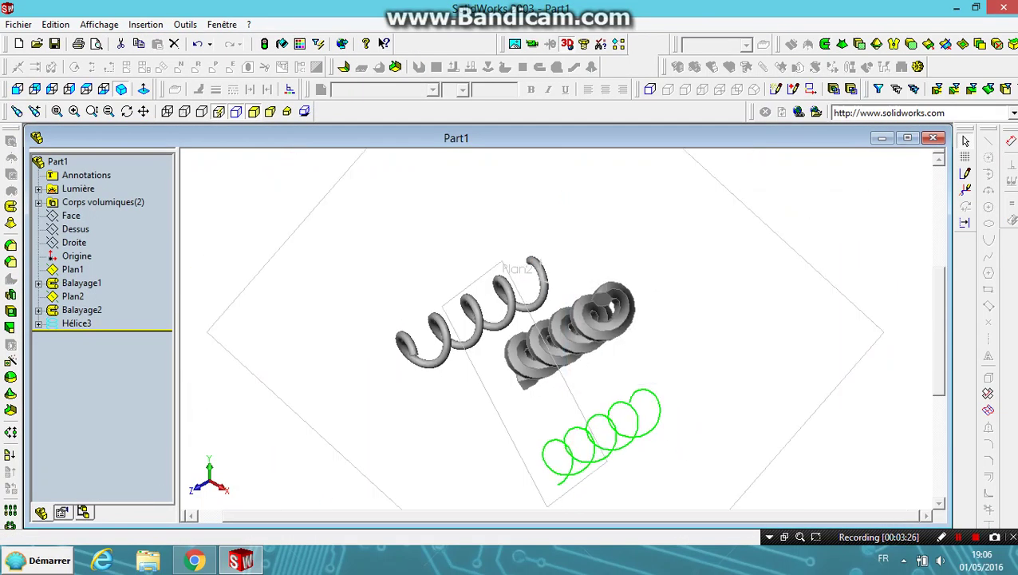
scroll(579, 431, down, 3)
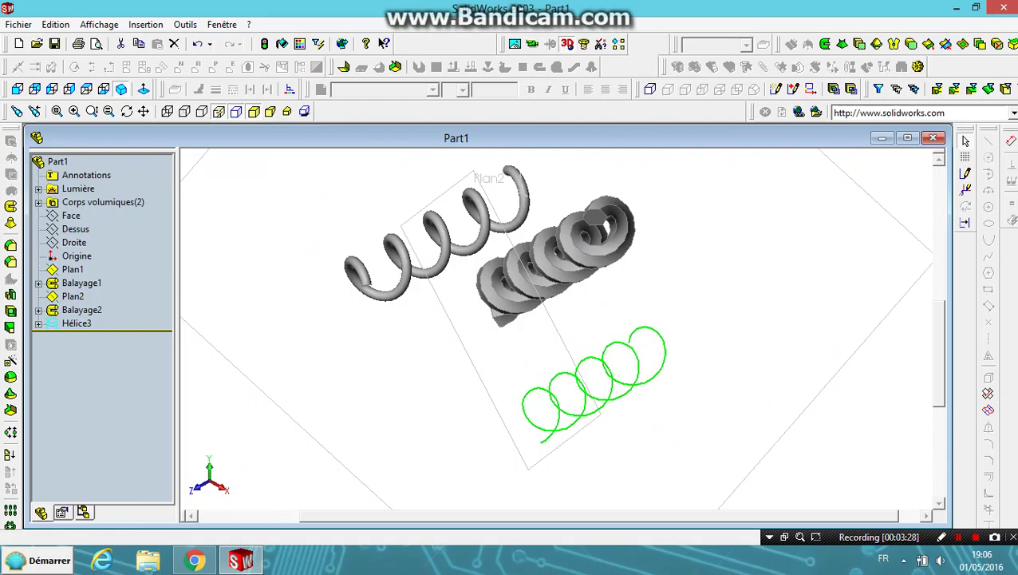
- Start a sketch on the plane at the helix start and draw a polygon there
click(965, 173)
click(531, 451)
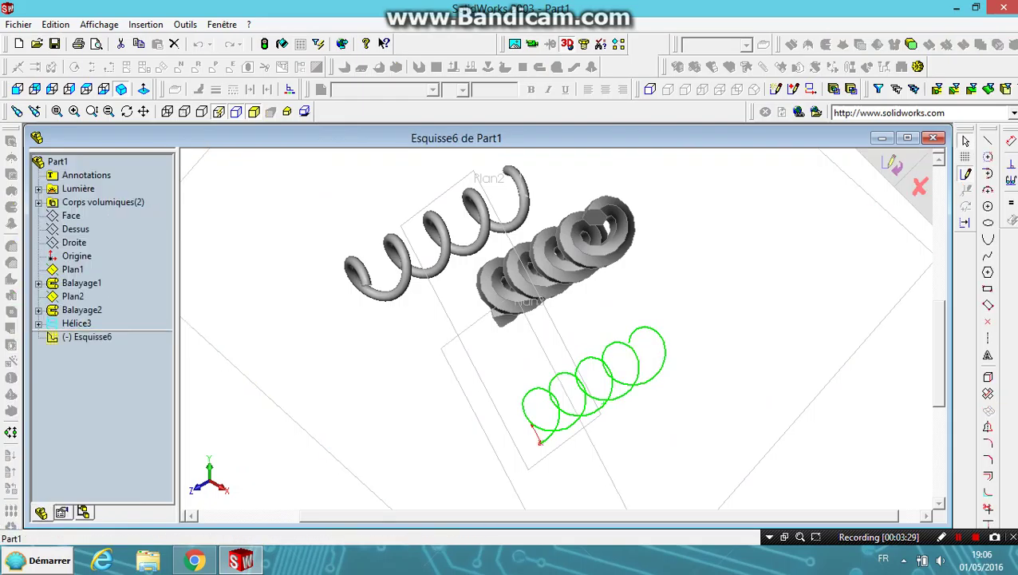
scroll(538, 454, down, 1)
scroll(557, 466, down, 4)
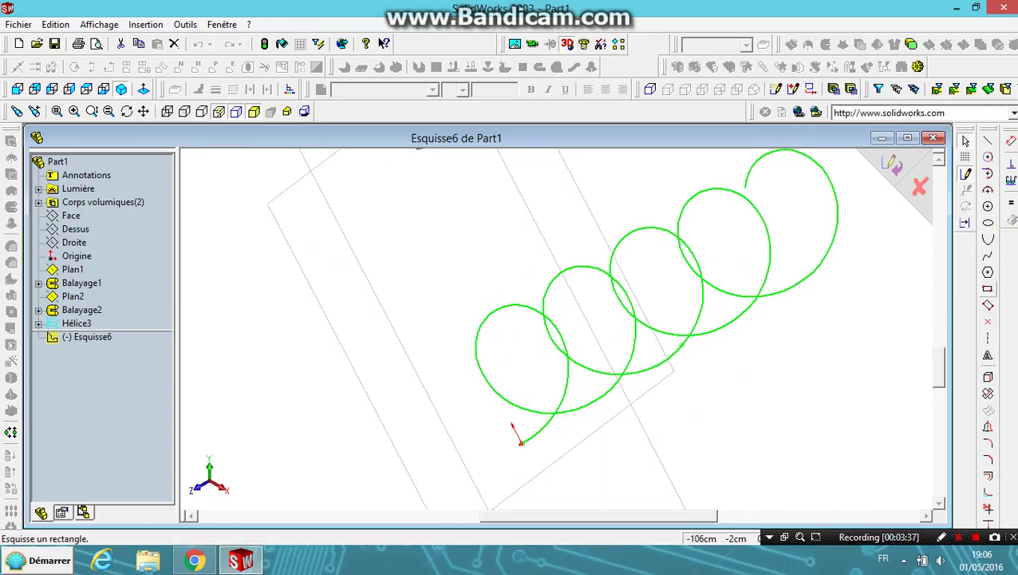
click(988, 272)
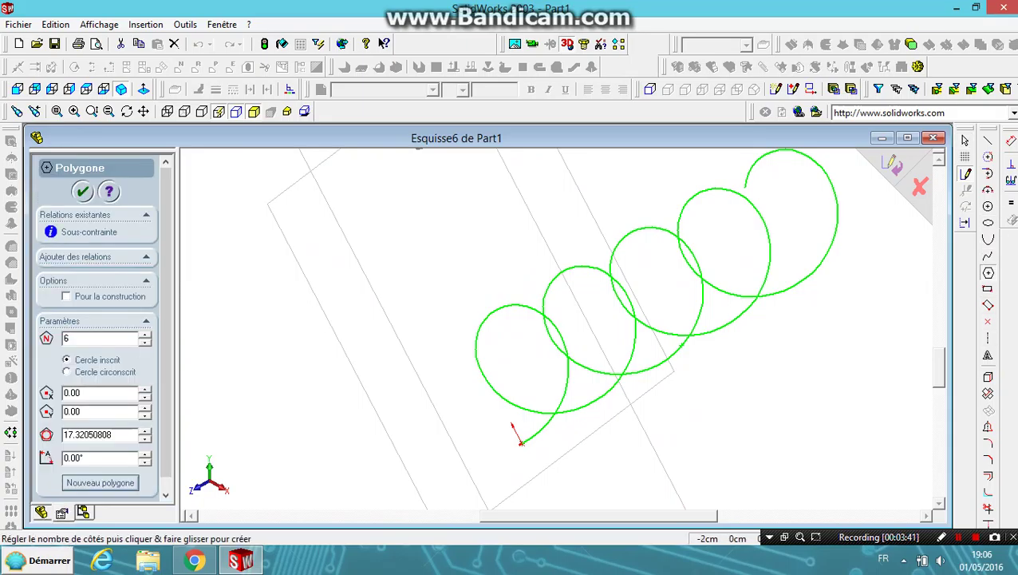
drag(520, 441, 533, 473)
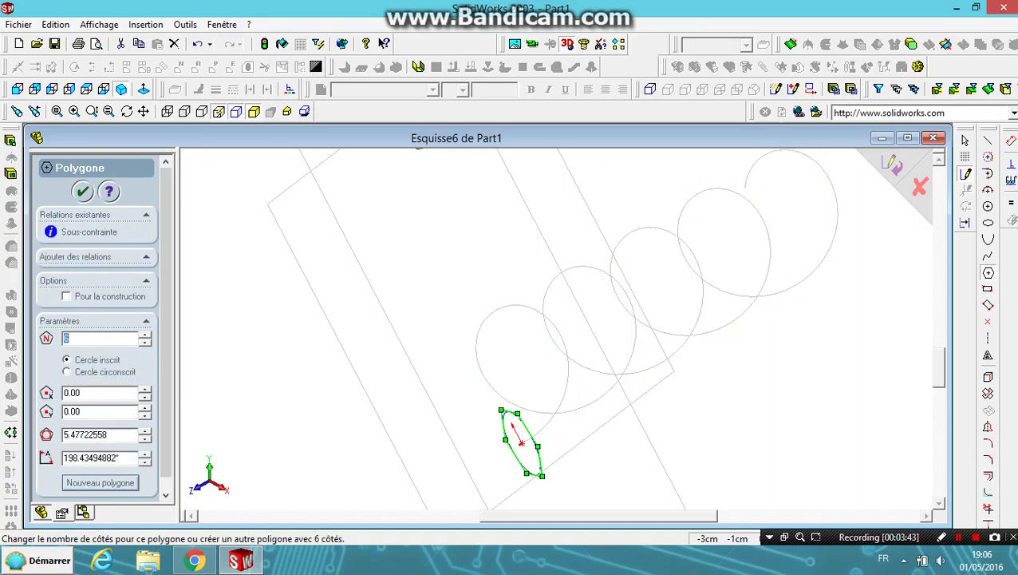
- Give the polygon 4 sides and a size of 5.00
text(5)
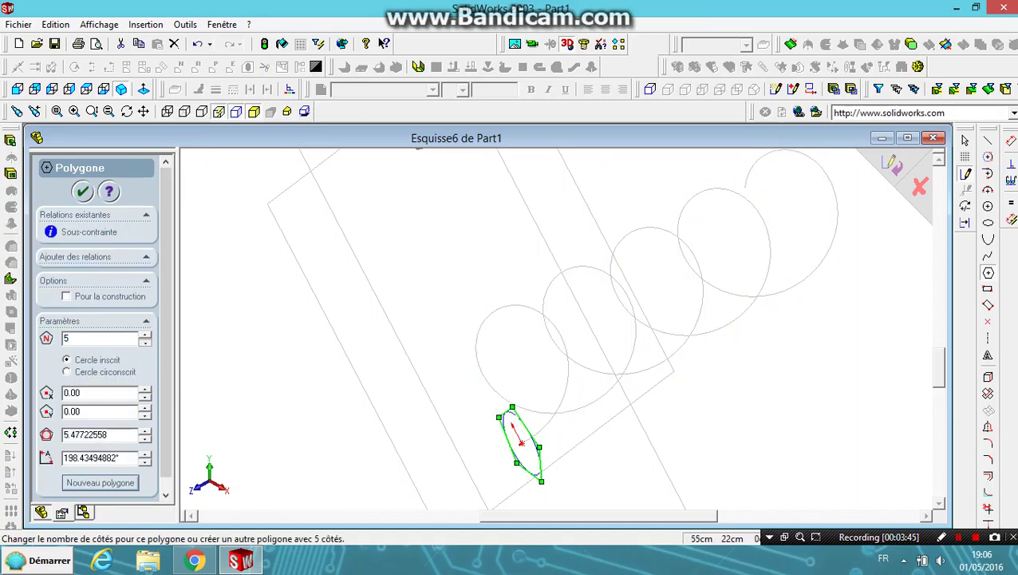
key(BackSpace)
text(4)
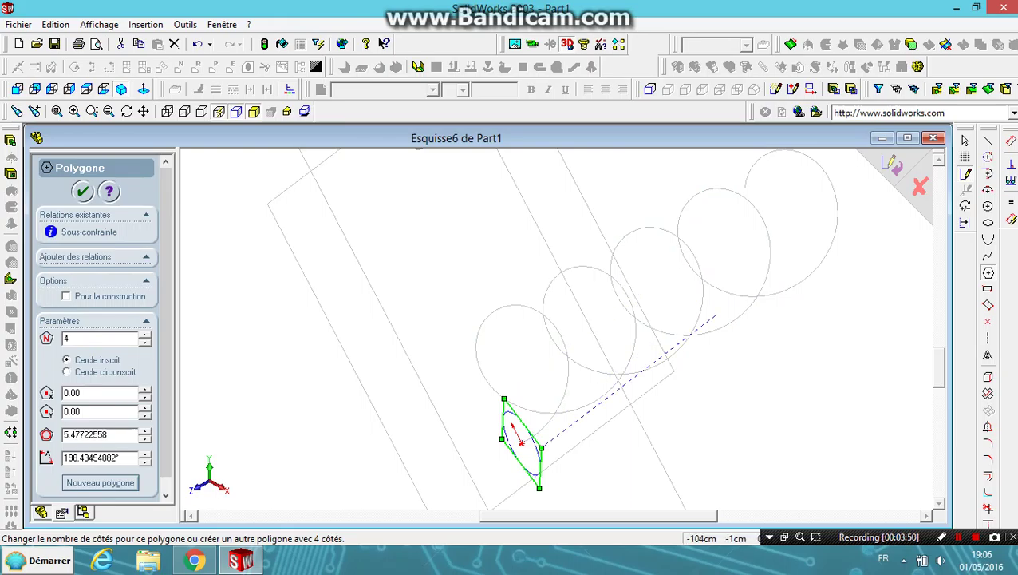
drag(130, 434, 63, 434)
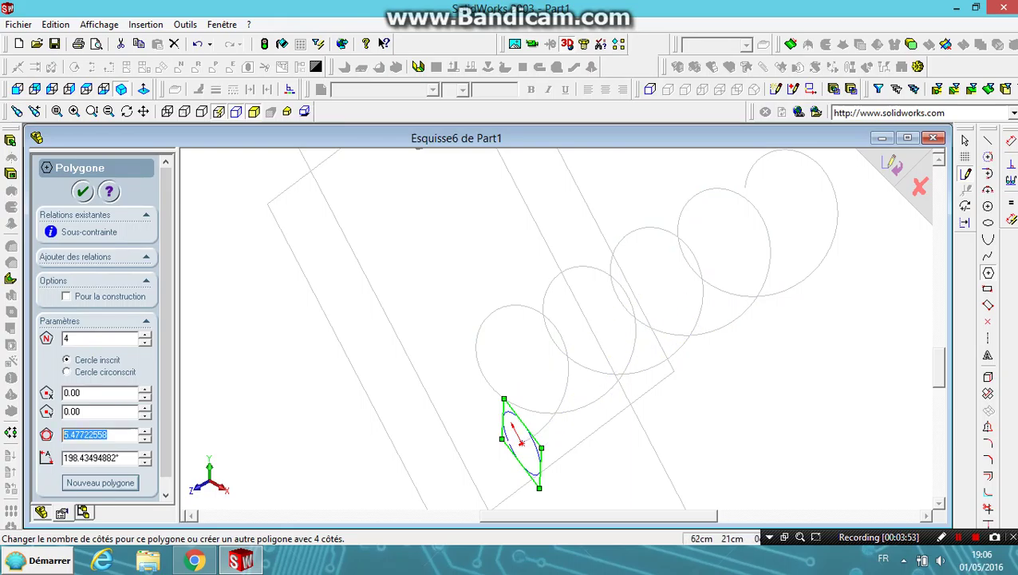
key(BackSpace)
text(5)
key(Return)
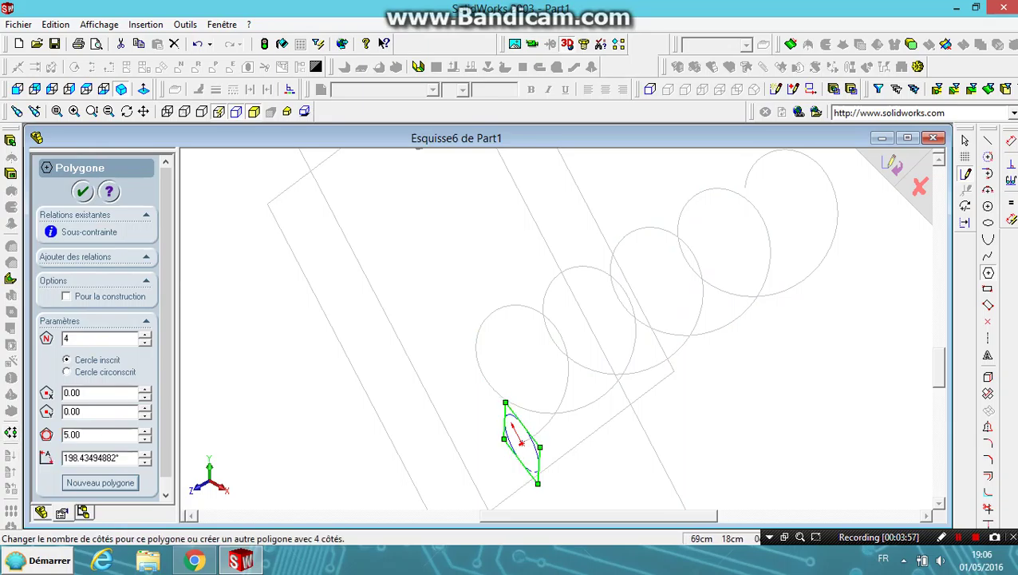
- Size the square by a circumscribed circle of radius 5.00 and exit the sketch
click(67, 372)
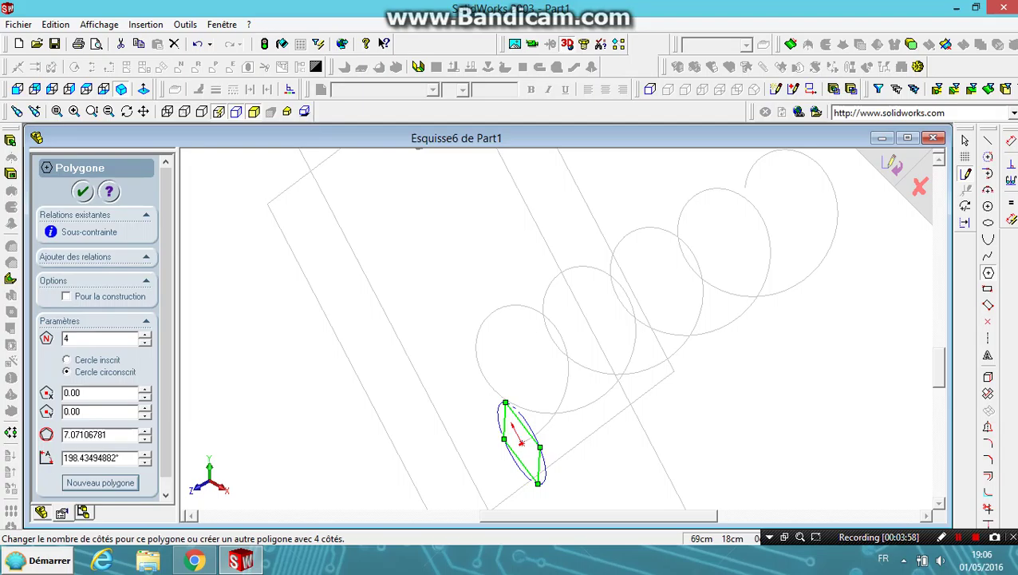
drag(112, 434, 75, 434)
text(5)
key(Return)
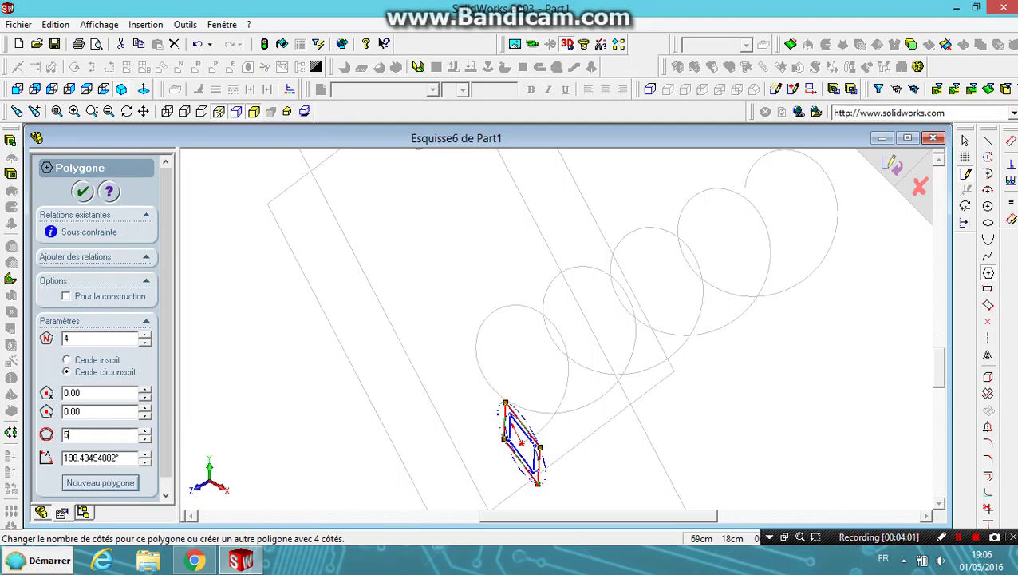
click(892, 164)
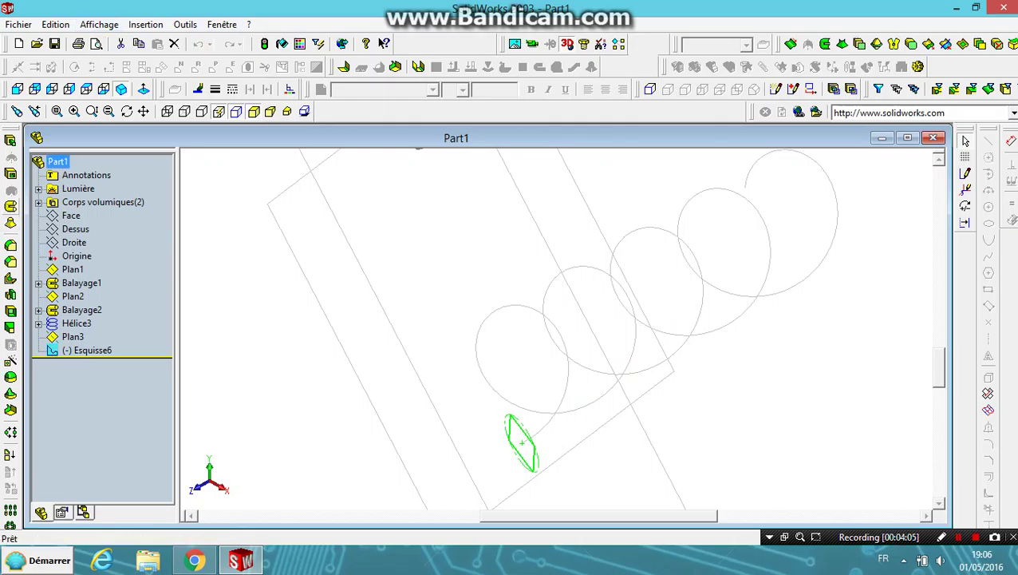
- Sweep the square Esquisse6 along Hélice3 into Balayage3, then zoom out
click(11, 206)
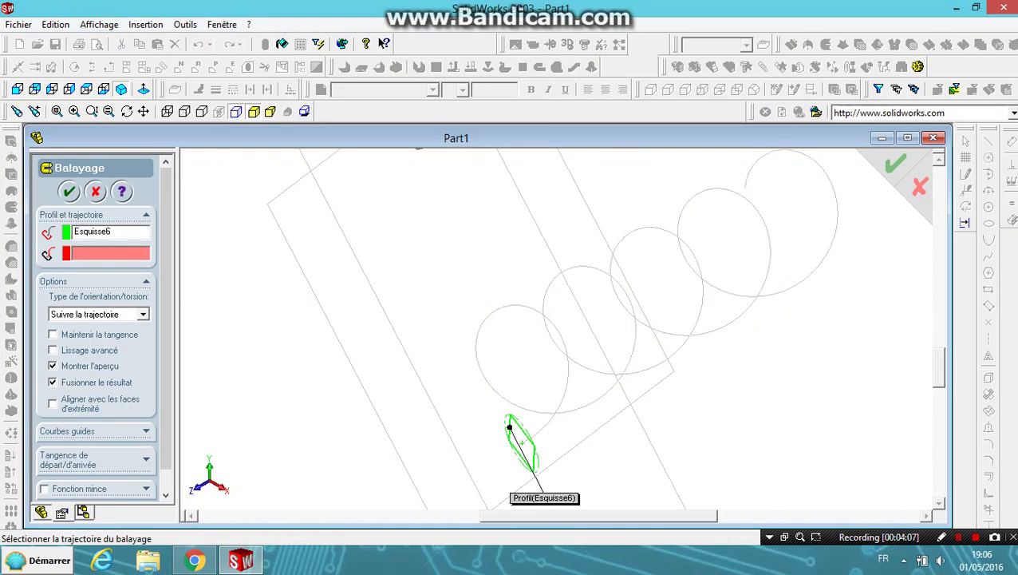
click(500, 394)
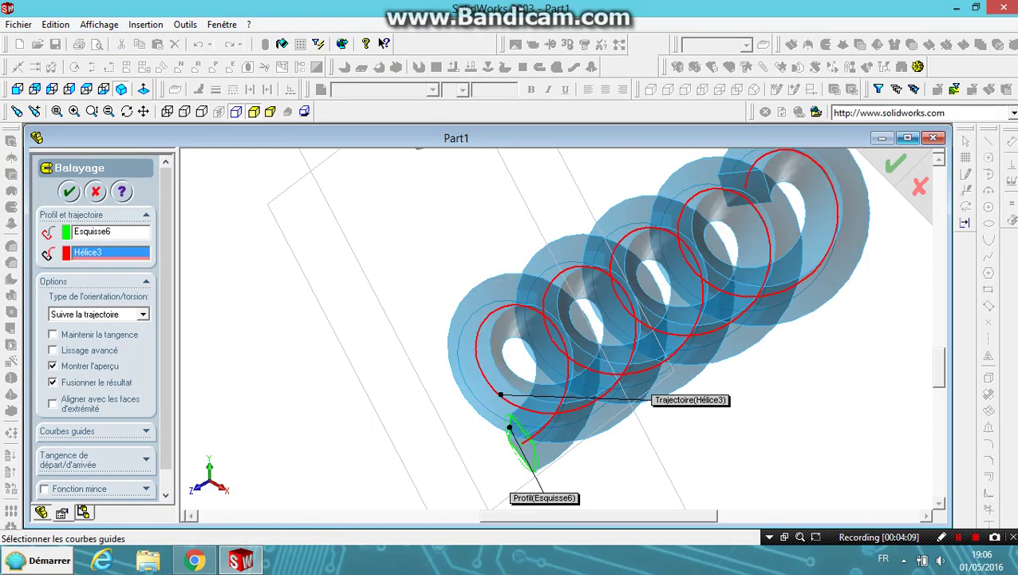
click(895, 163)
scroll(559, 319, up, 5)
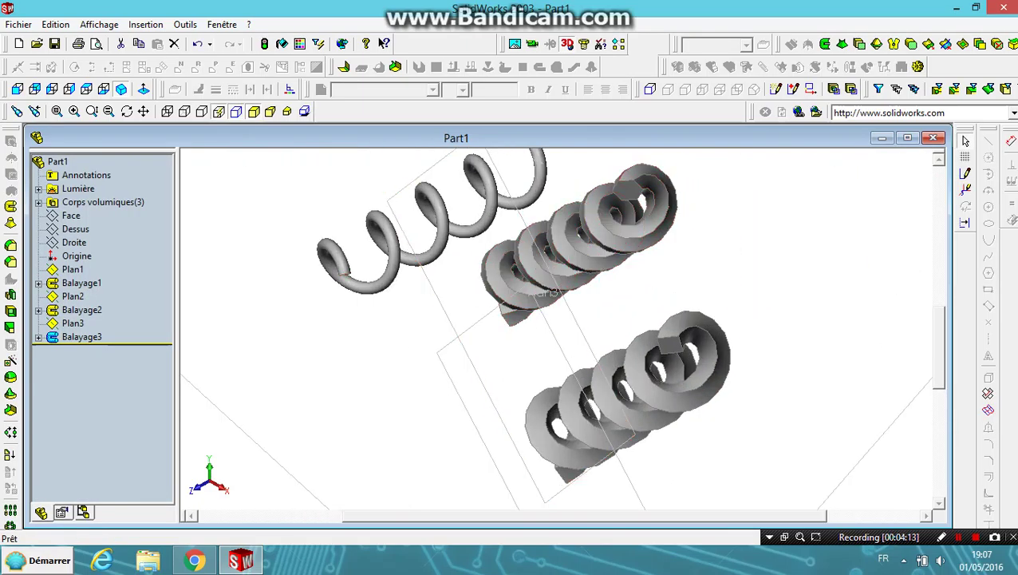
scroll(561, 323, up, 1)
scroll(561, 323, up, 1)
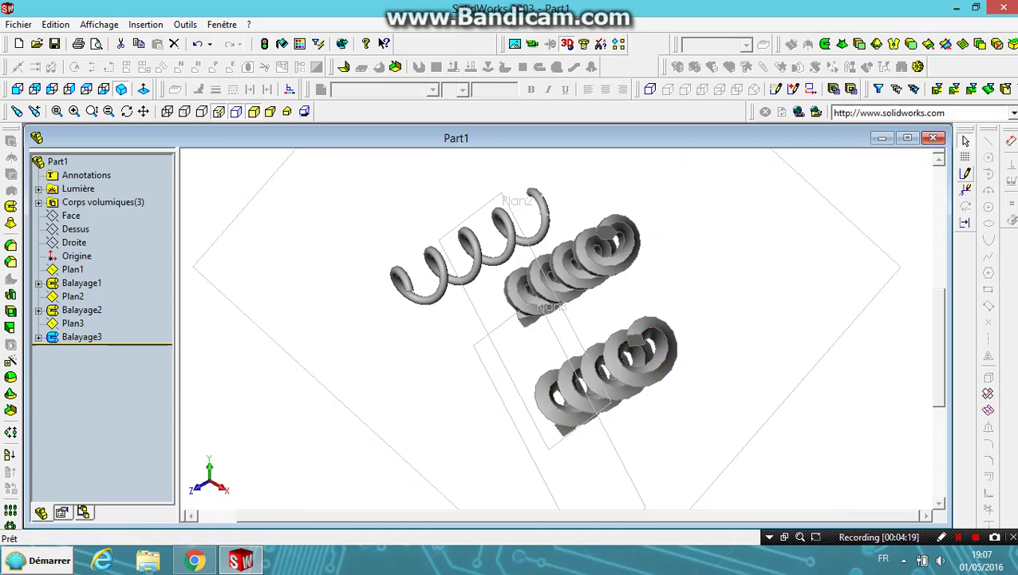
- Sketch a radius-5.83 circle on the large plane beside the springs
click(965, 190)
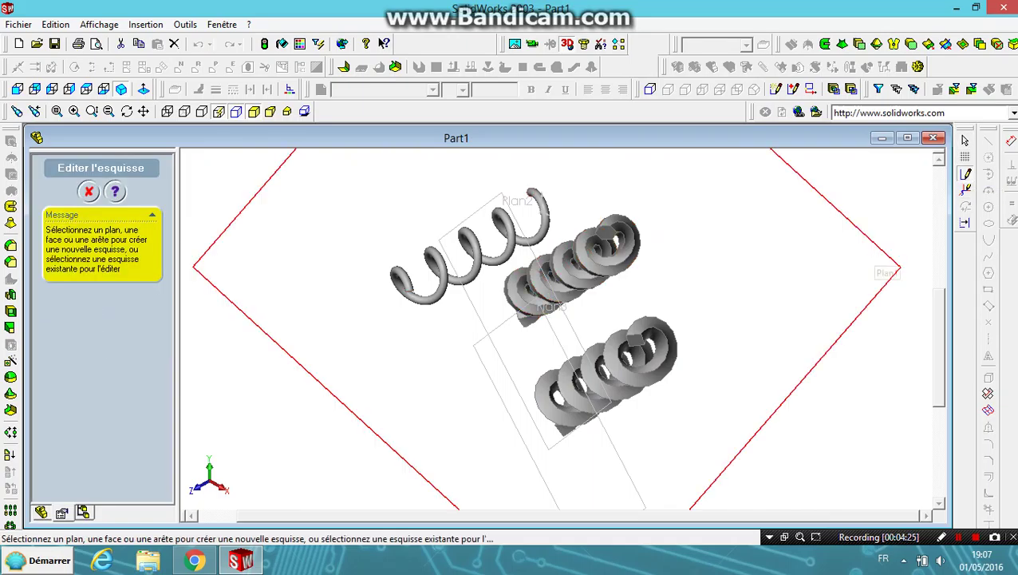
click(890, 271)
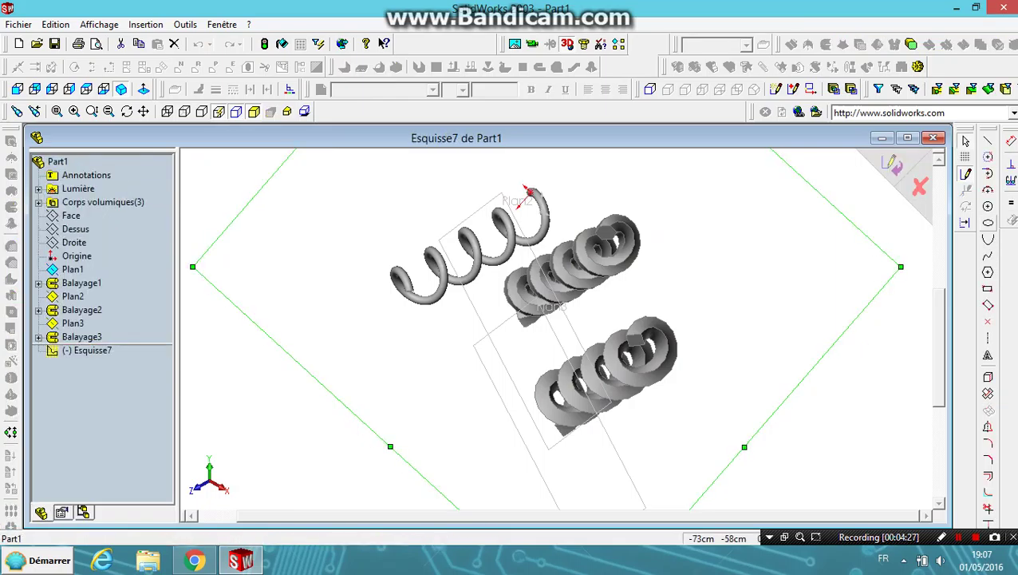
key(f)
middle_drag(430, 239, 410, 351)
scroll(431, 240, down, 2)
scroll(431, 240, up, 4)
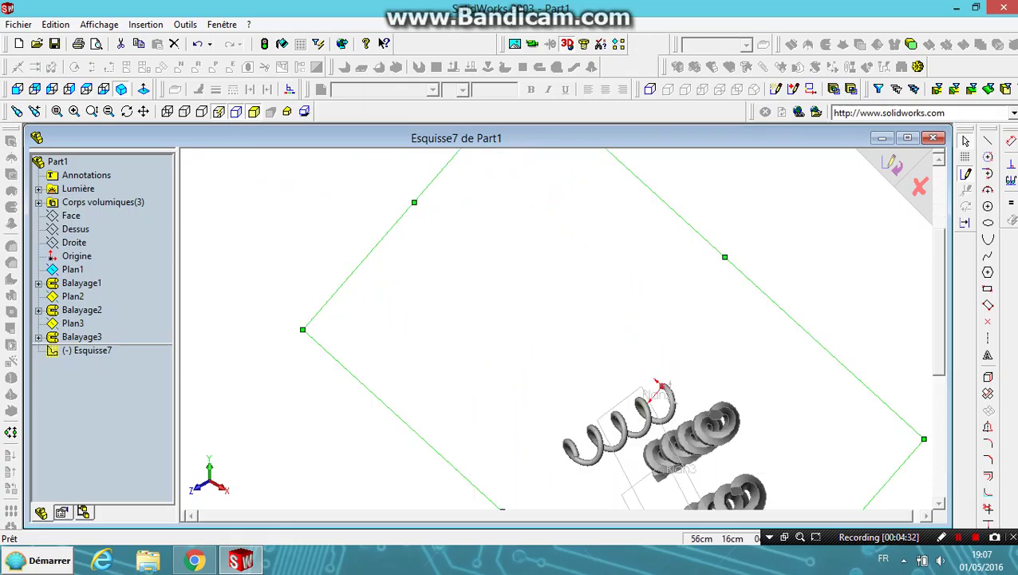
middle_drag(559, 319, 582, 312)
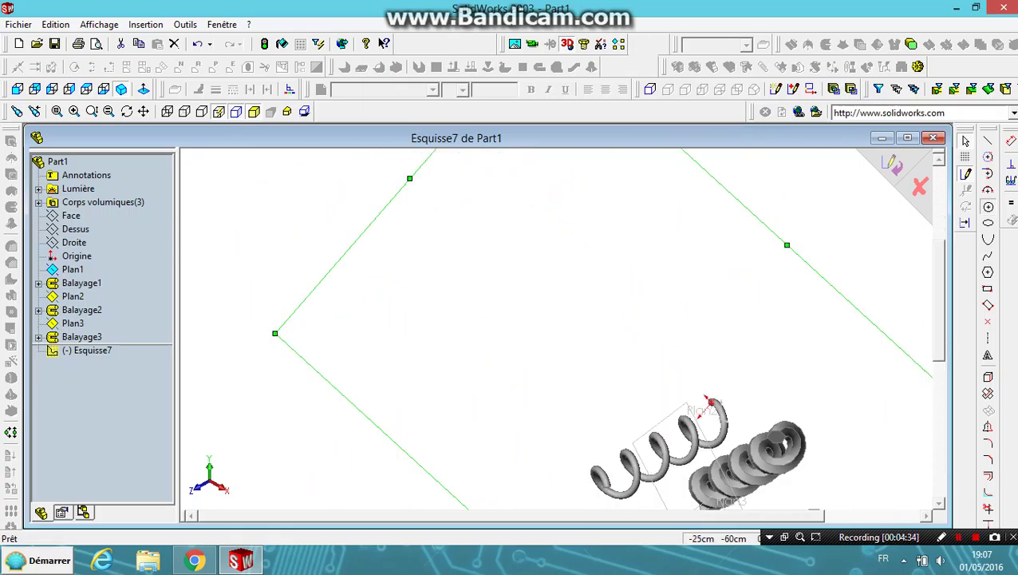
click(524, 407)
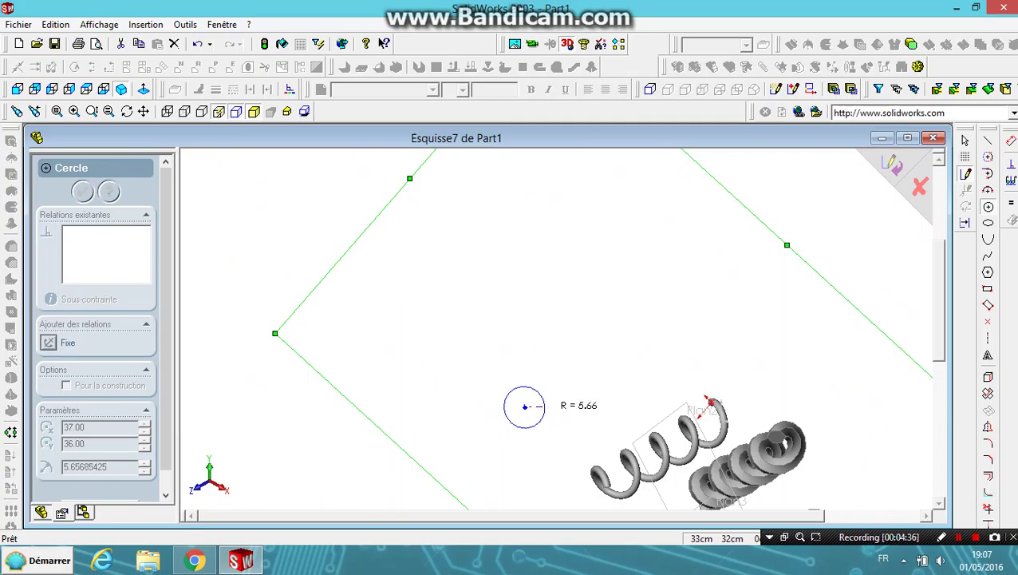
click(545, 407)
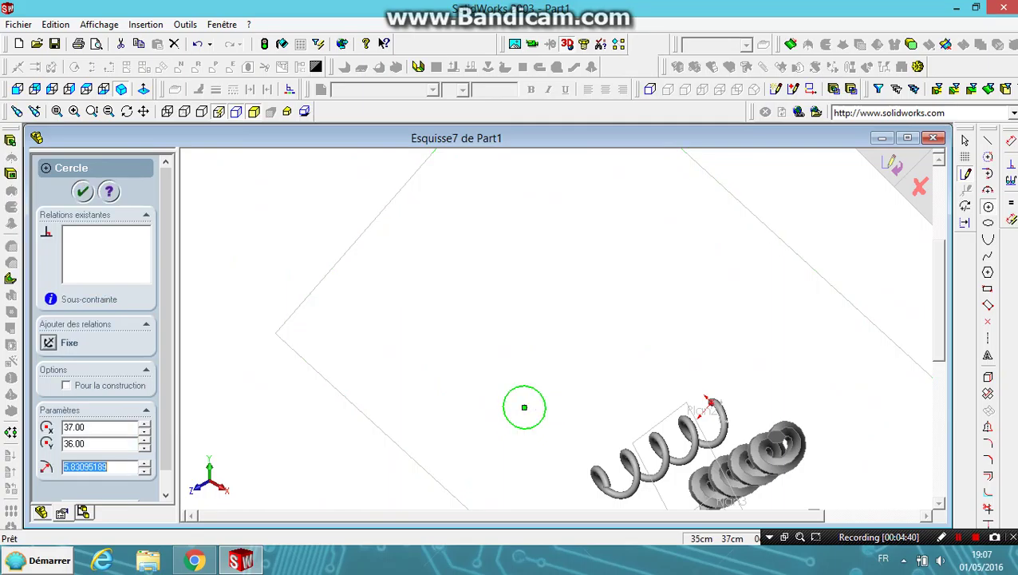
key(Escape)
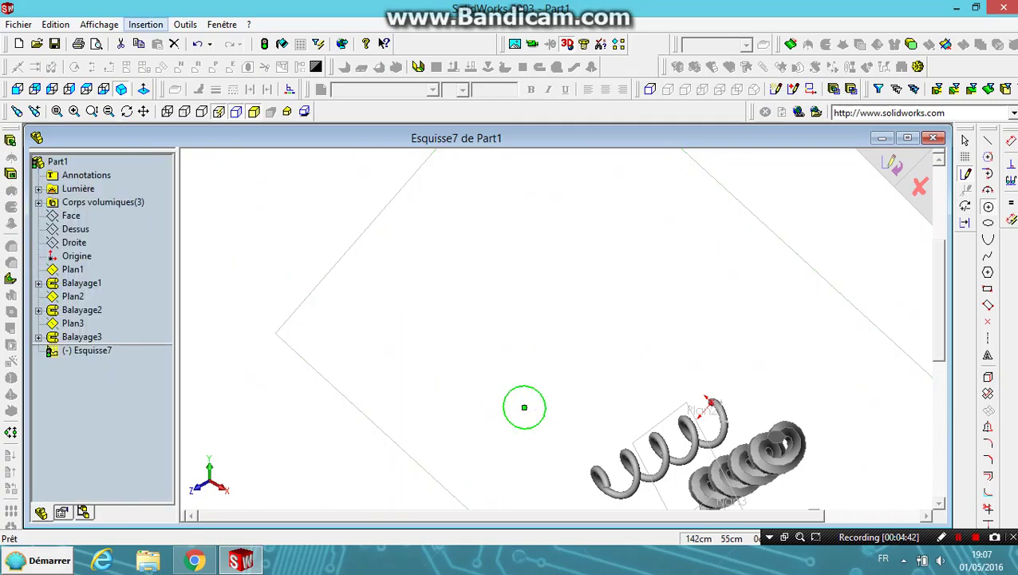
- Create Hélice4 on the circle: 102 cm height, 22 cm pitch, 45° start, reversed
click(145, 24)
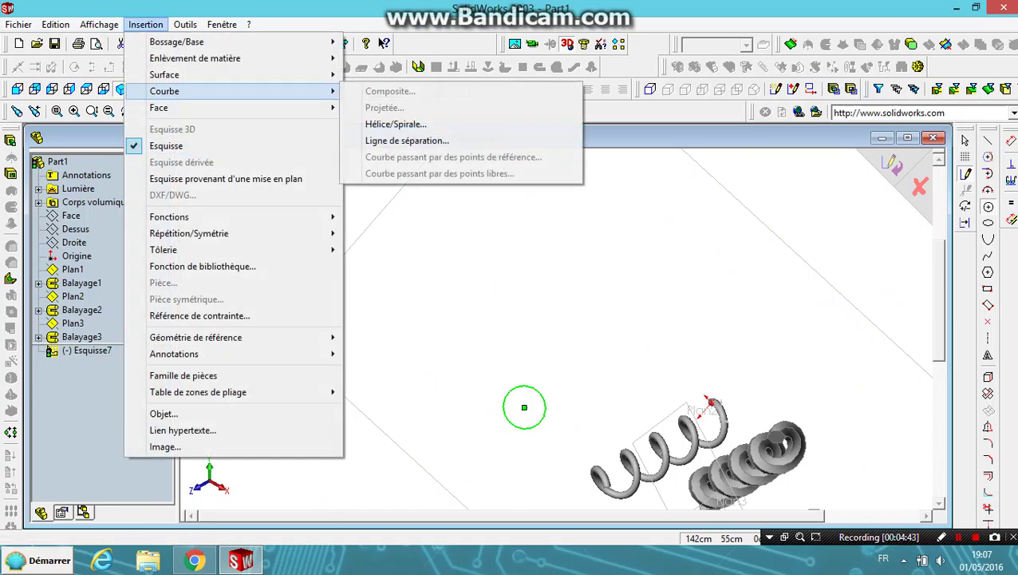
click(396, 124)
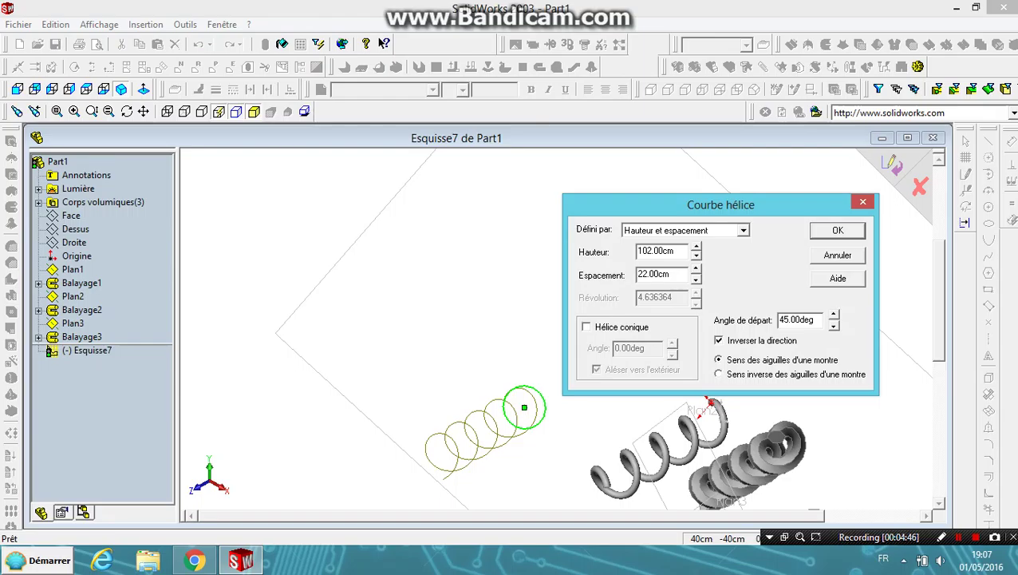
key(Return)
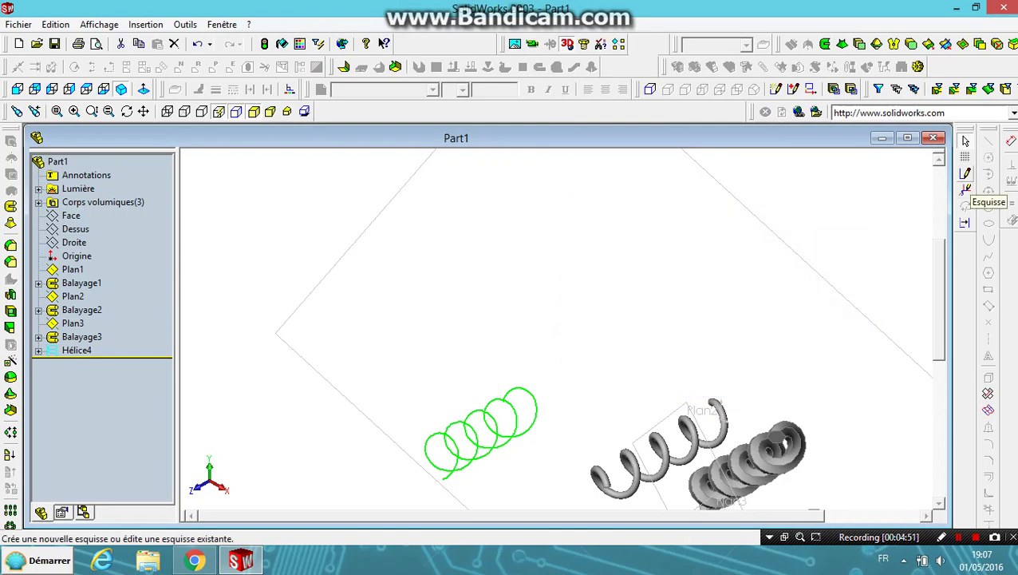
click(966, 173)
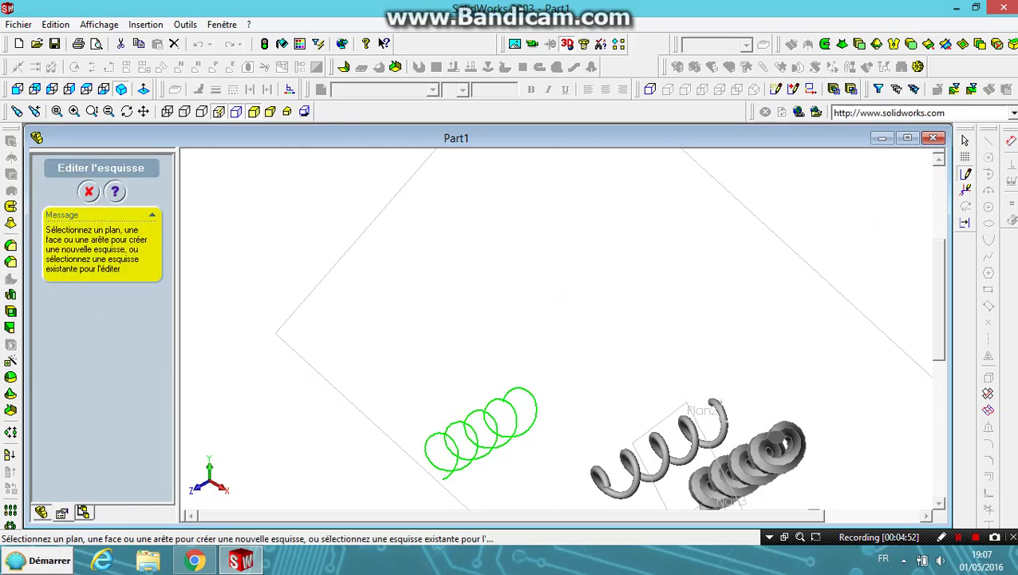
- On Plan4, draw a three-sided polygon sized by its circumscribed circle
click(442, 477)
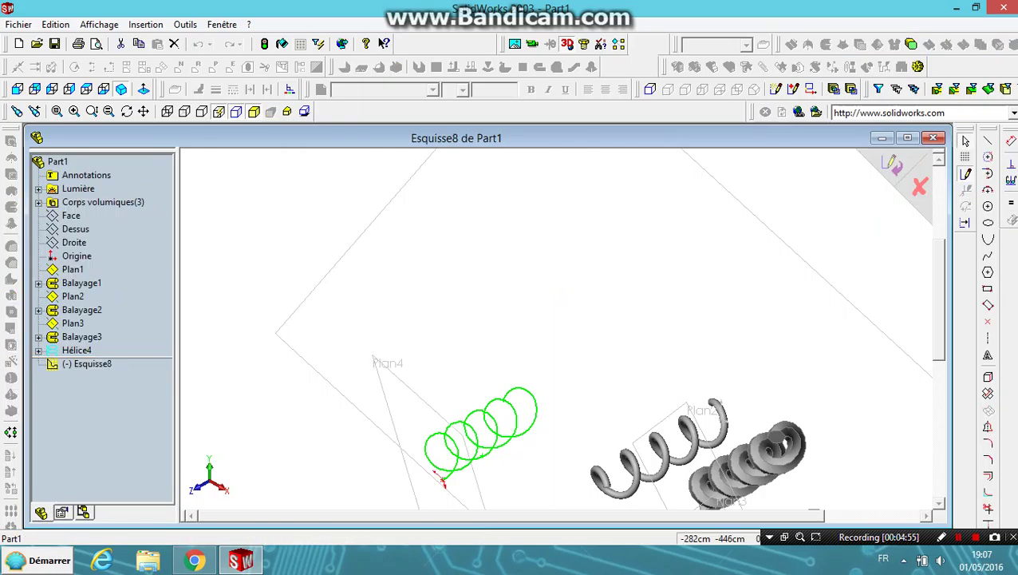
click(988, 272)
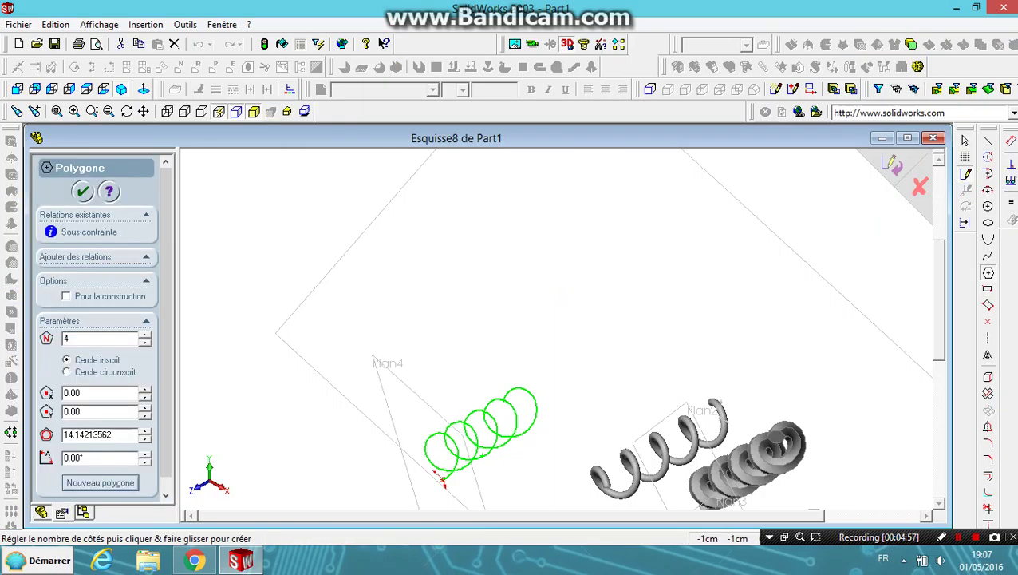
drag(443, 477, 454, 504)
click(66, 372)
click(145, 343)
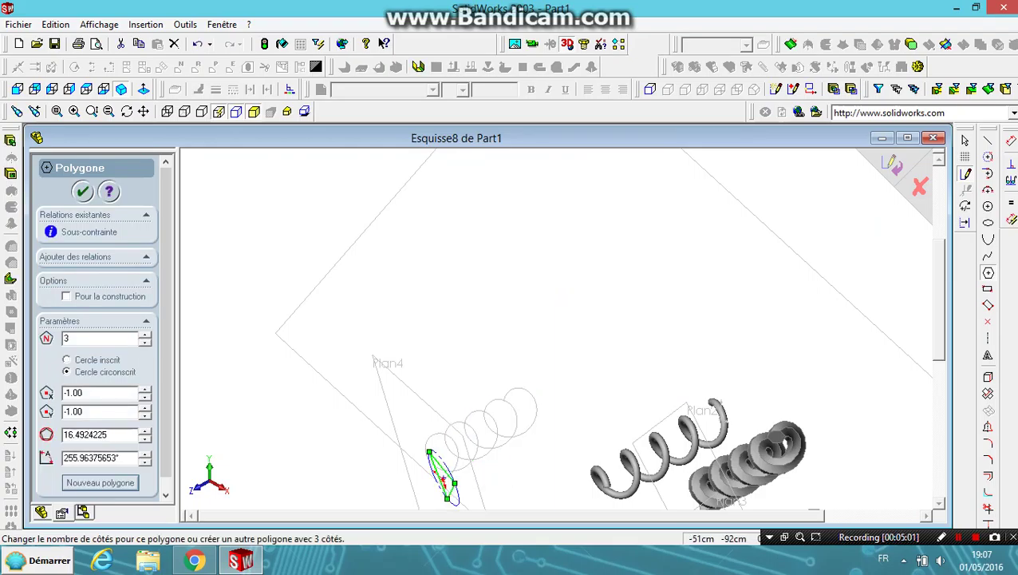
- Set the triangle's circumscribed diameter to 5 and exit sketch Esquisse8
scroll(96, 319, down, 1)
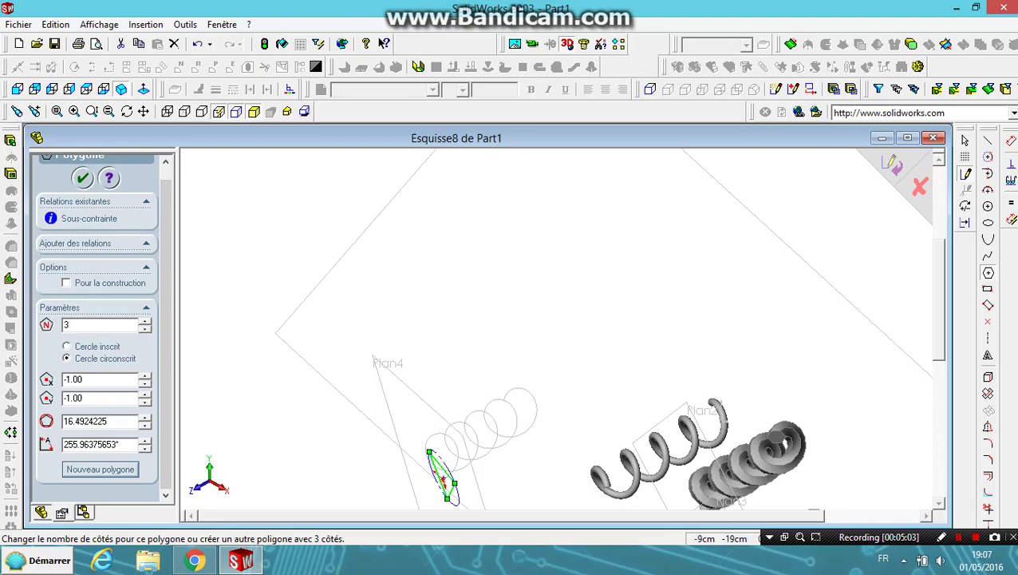
double_click(84, 420)
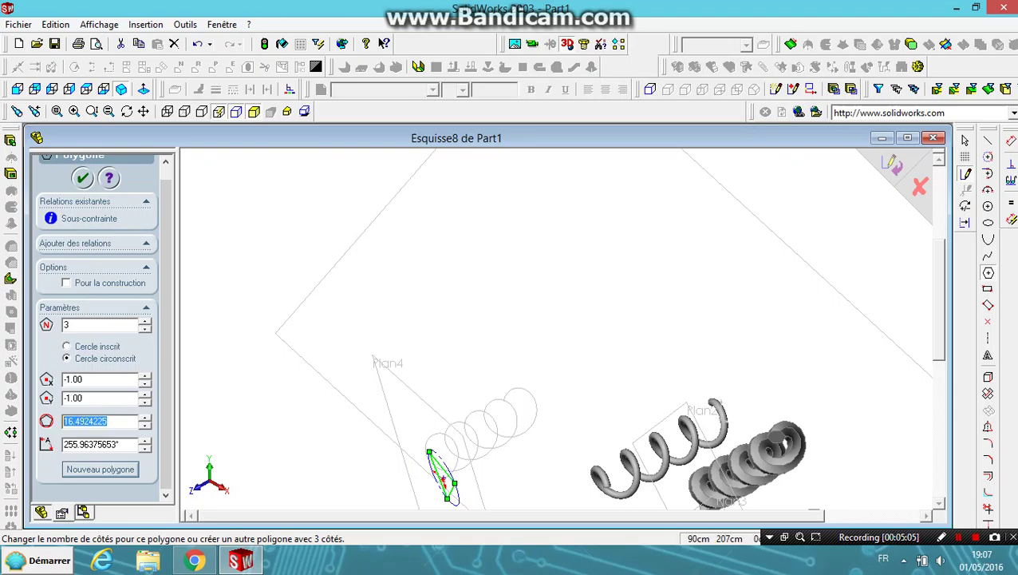
key(BackSpace)
key(Return)
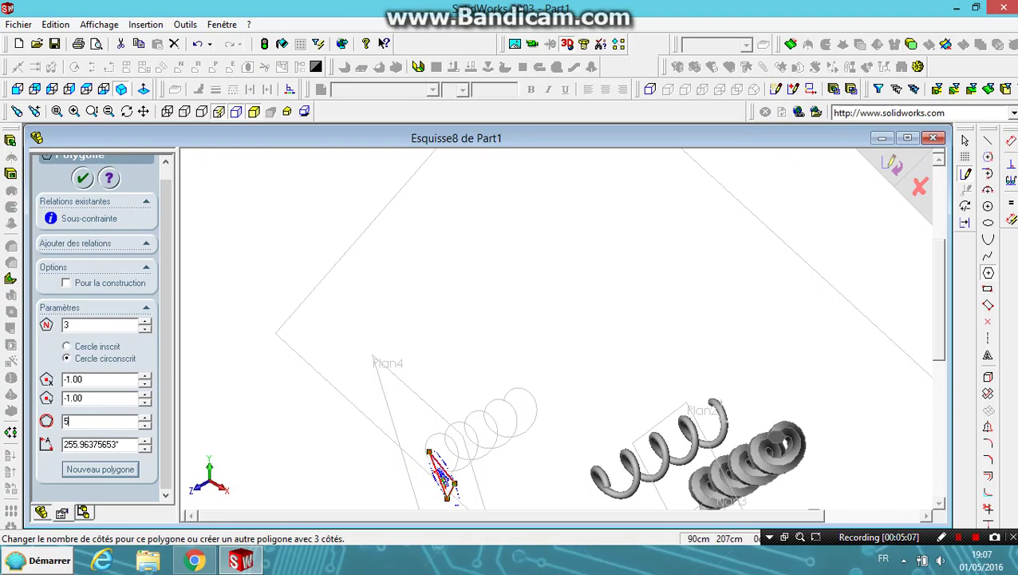
key(Return)
scroll(455, 446, down, 2)
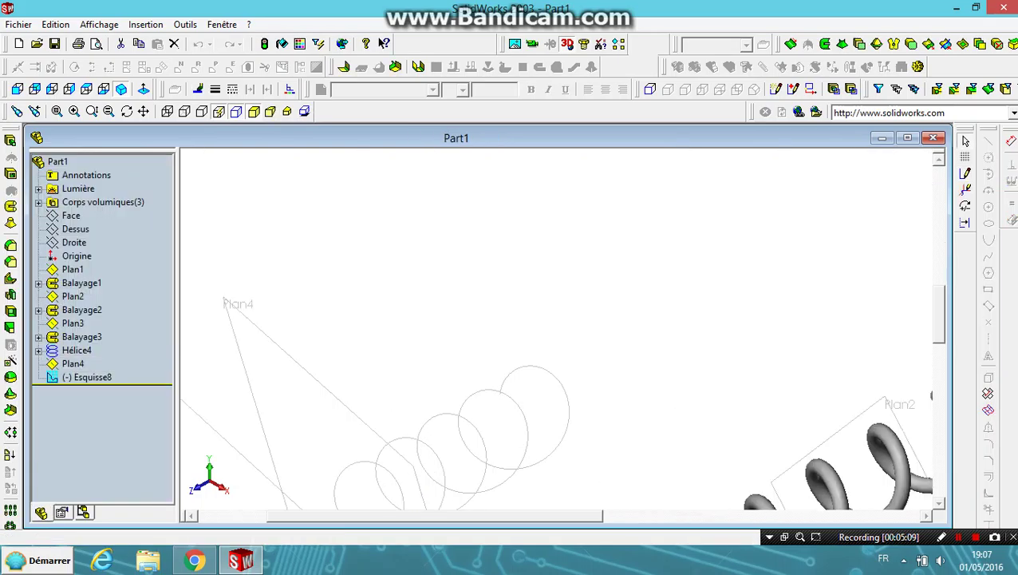
scroll(495, 395, down, 2)
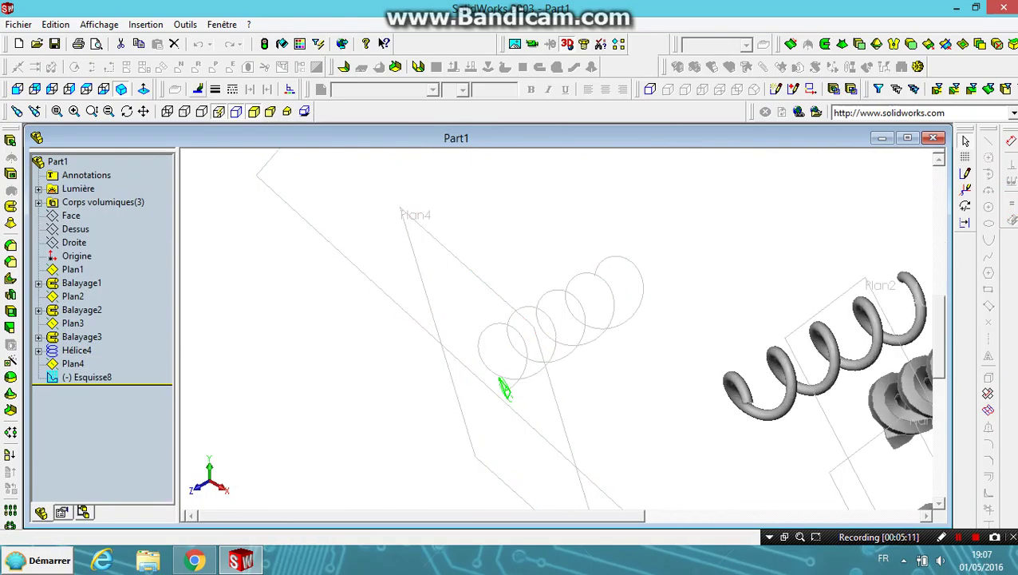
key(s)
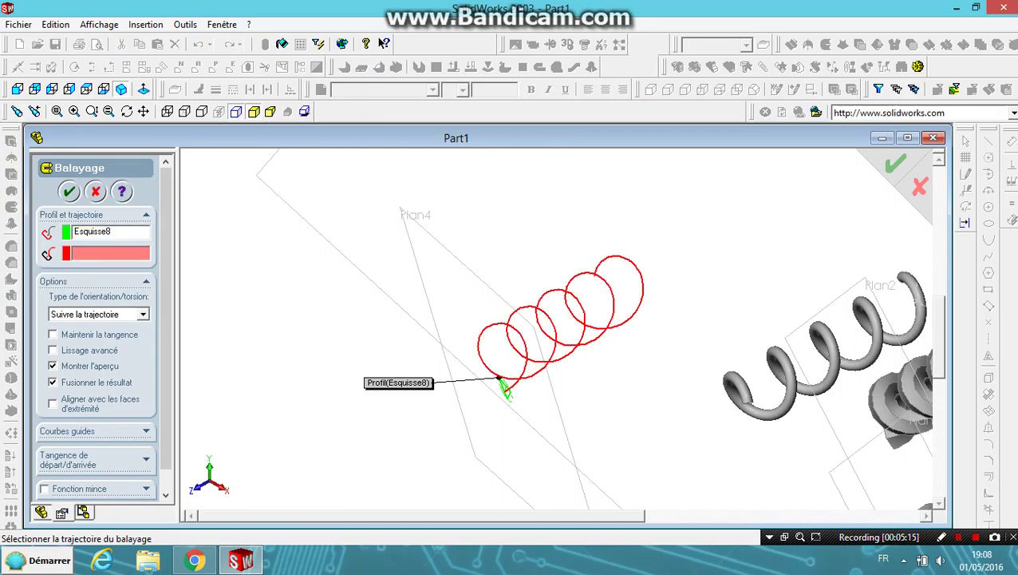
- Sweep the triangular Esquisse8 along Hélice4 into Balayage4, then fit and reorient the view
click(528, 360)
key(Return)
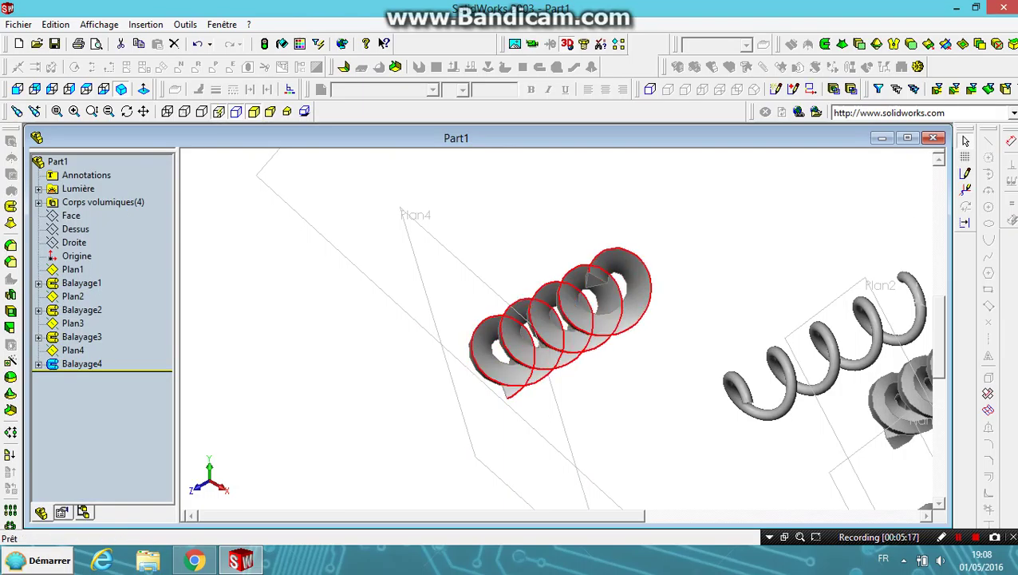
key(f)
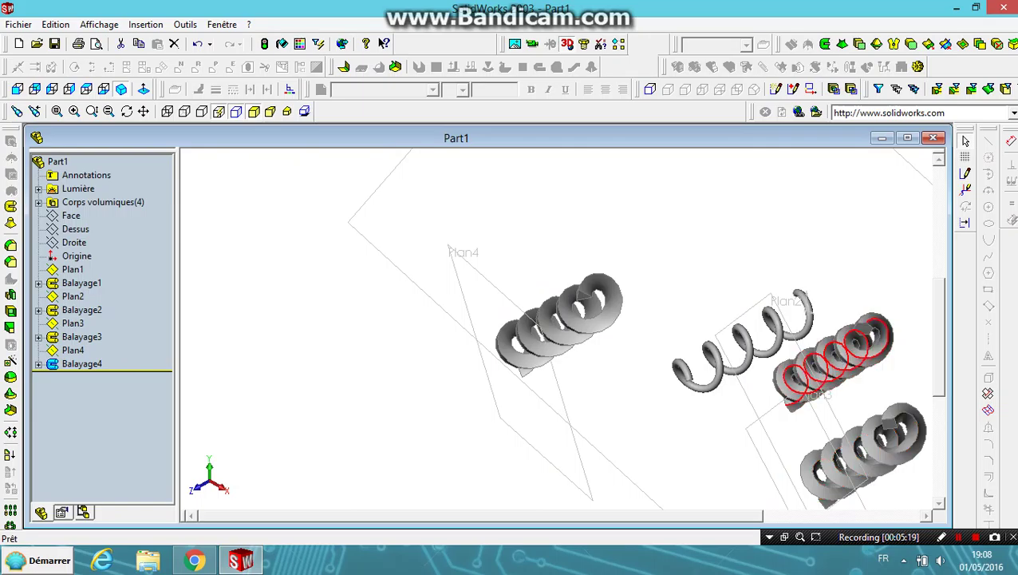
scroll(638, 335, up, 3)
scroll(639, 335, down, 3)
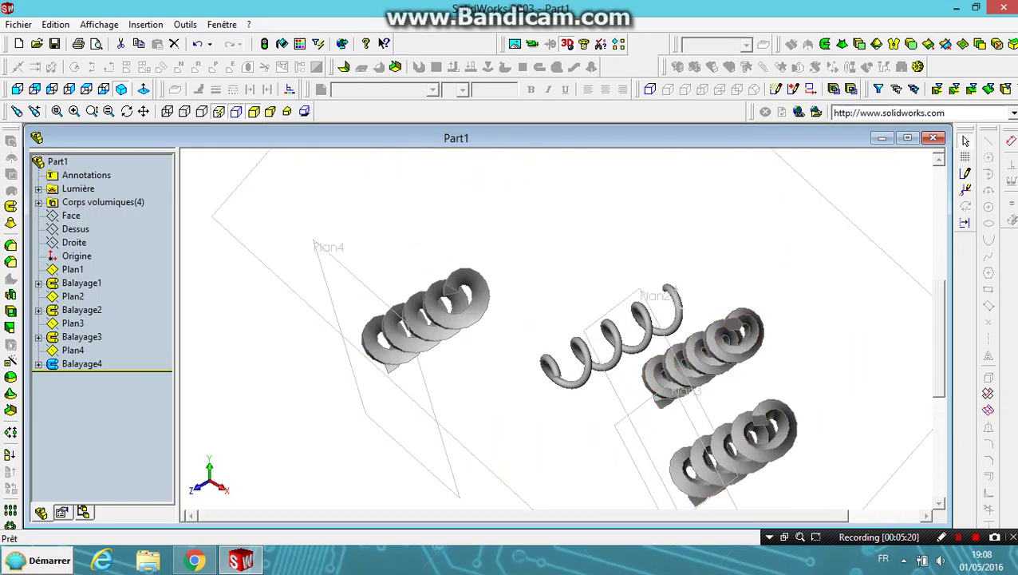
ctrl+middle_drag(409, 431, 438, 460)
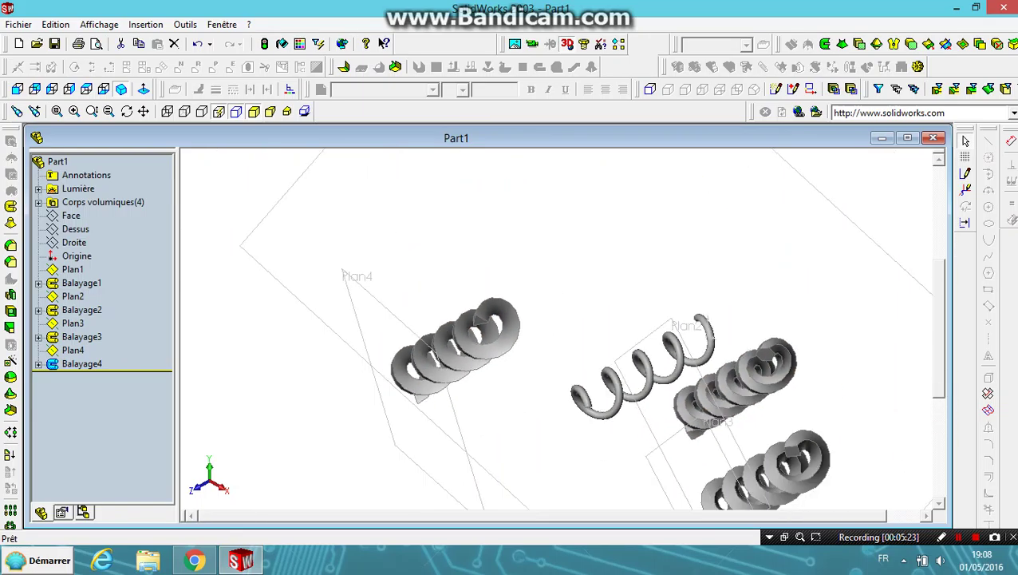
middle_drag(558, 335, 607, 319)
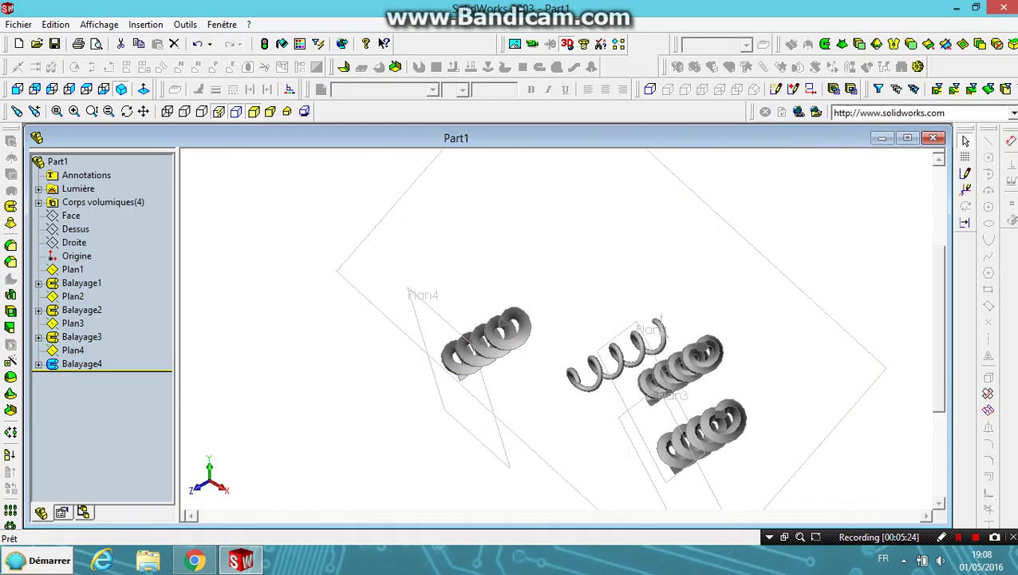
click(965, 173)
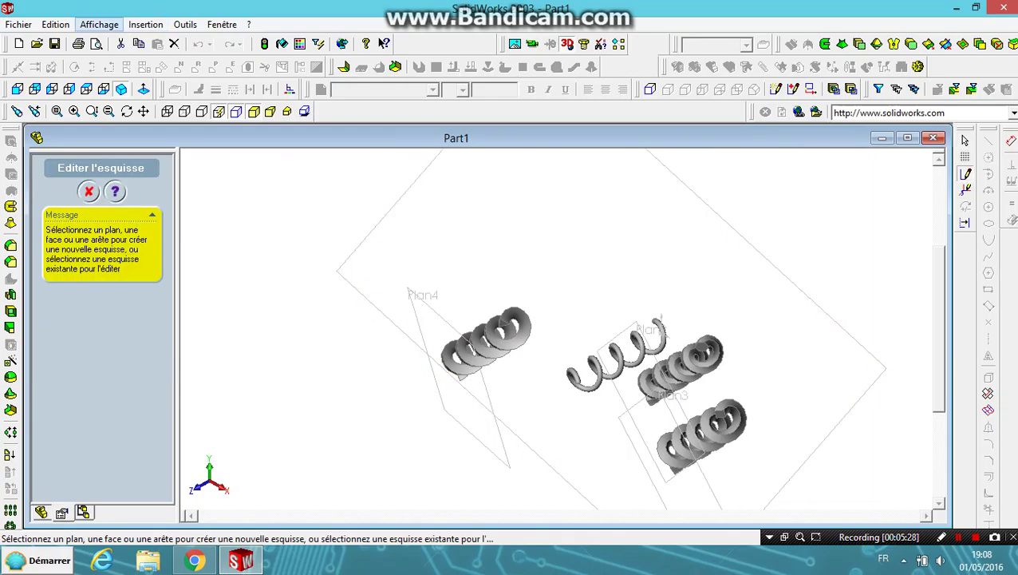
- Sketch a circle of radius 5.00 on Plan1
key(Escape)
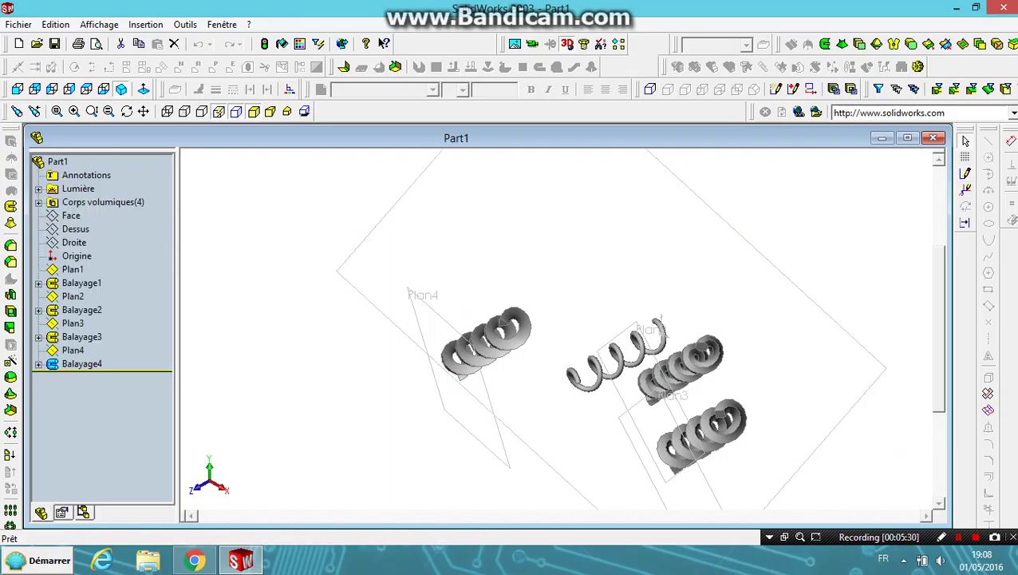
click(73, 269)
click(966, 173)
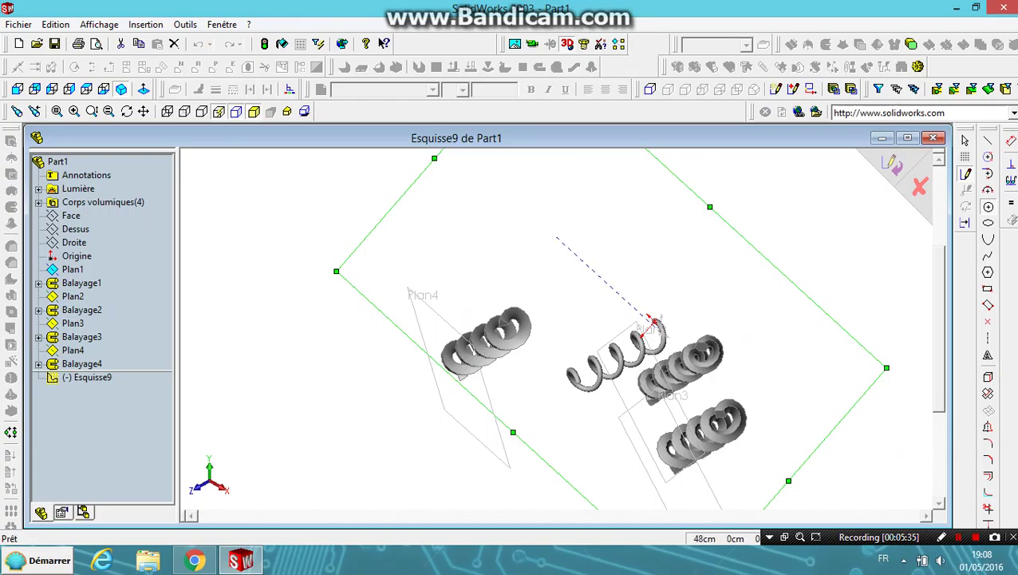
click(988, 206)
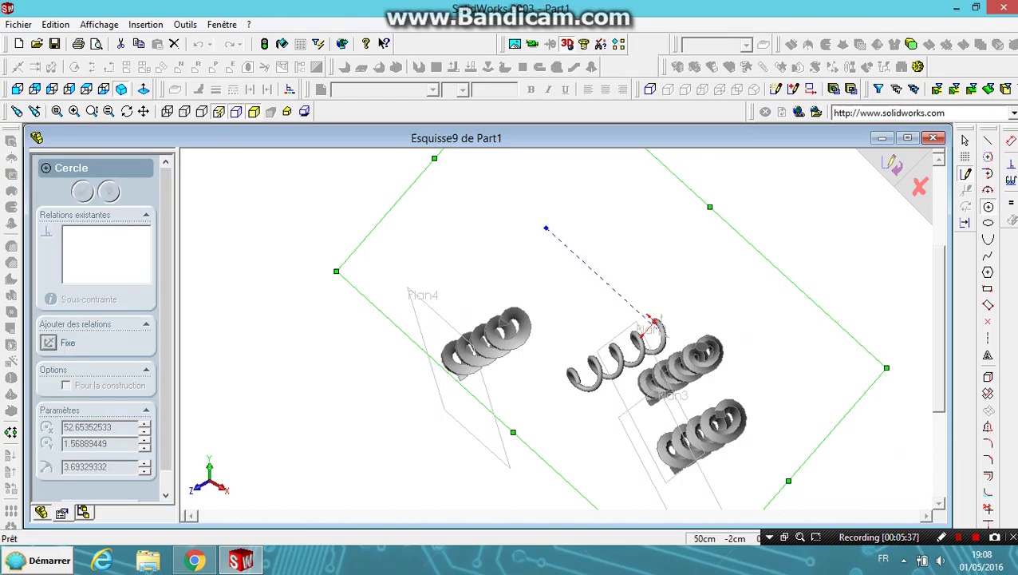
click(546, 228)
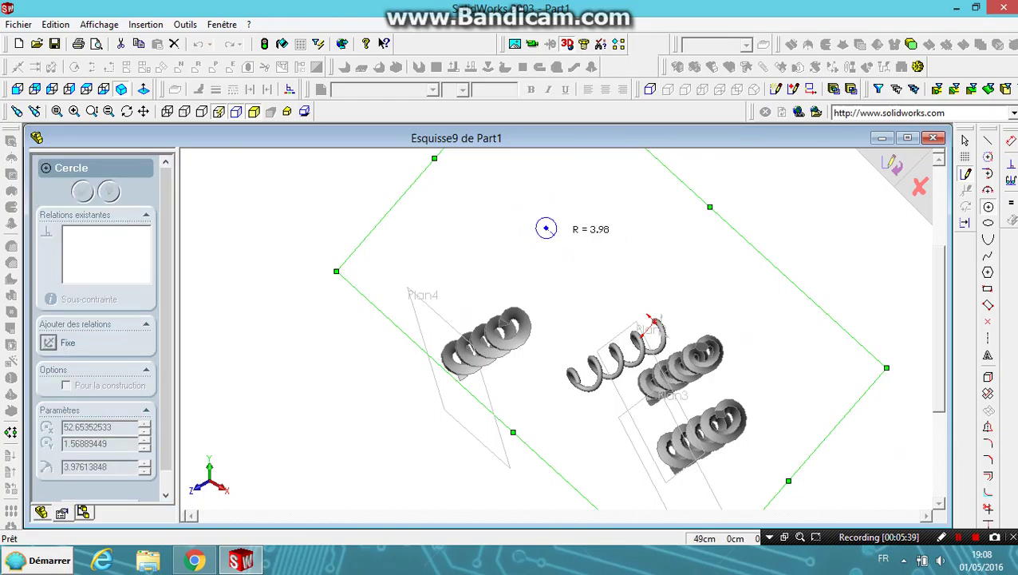
click(560, 229)
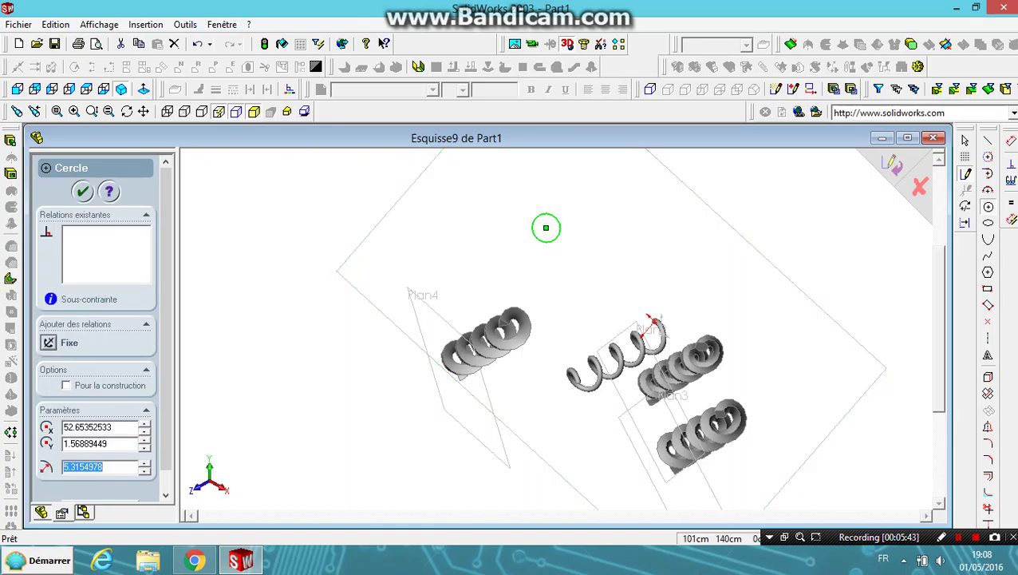
text(5.00)
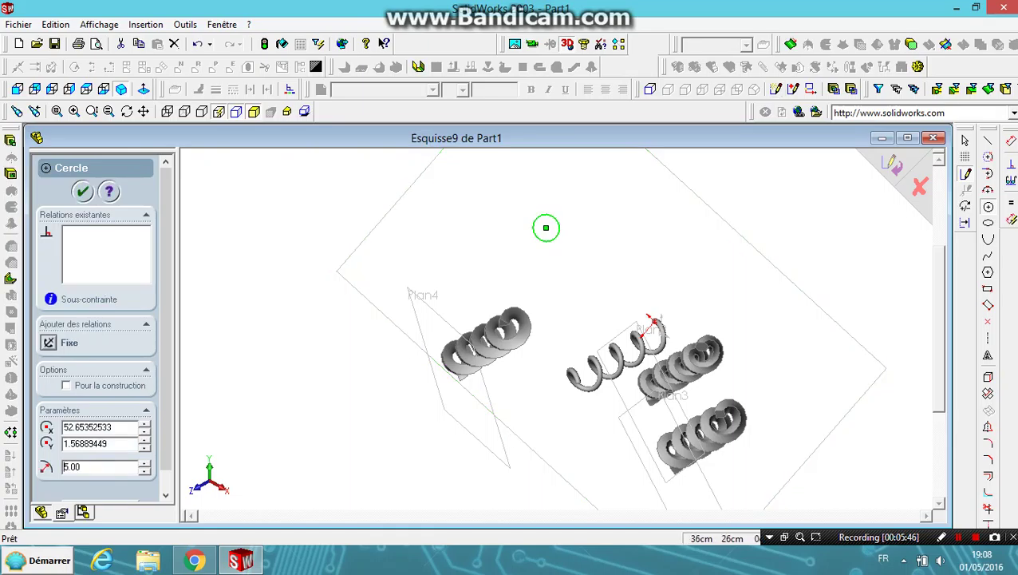
key(Return)
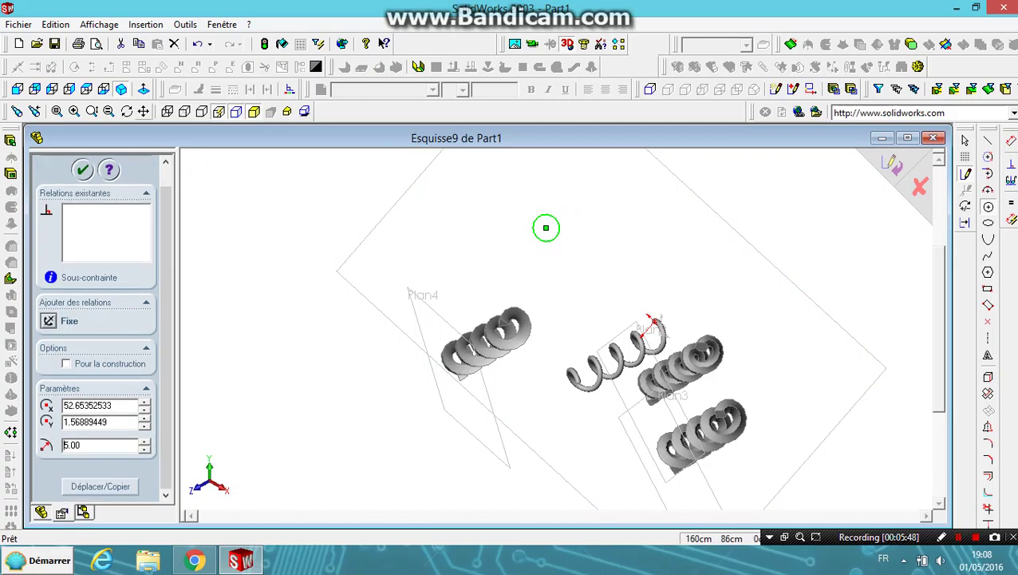
- Create Hélice5 on the circle: 102 cm height, 22 cm pitch, 45° start angle
click(145, 24)
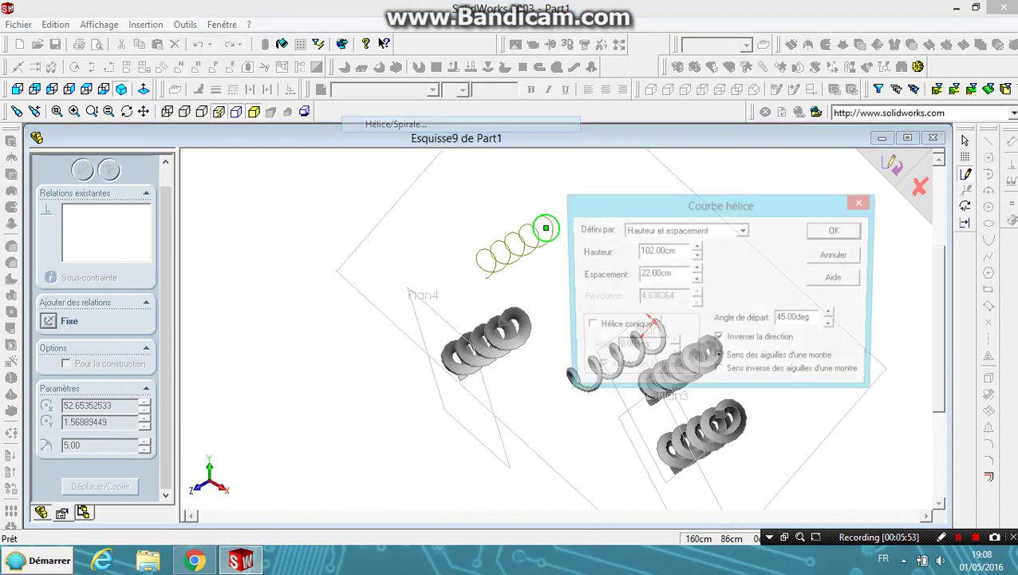
click(396, 123)
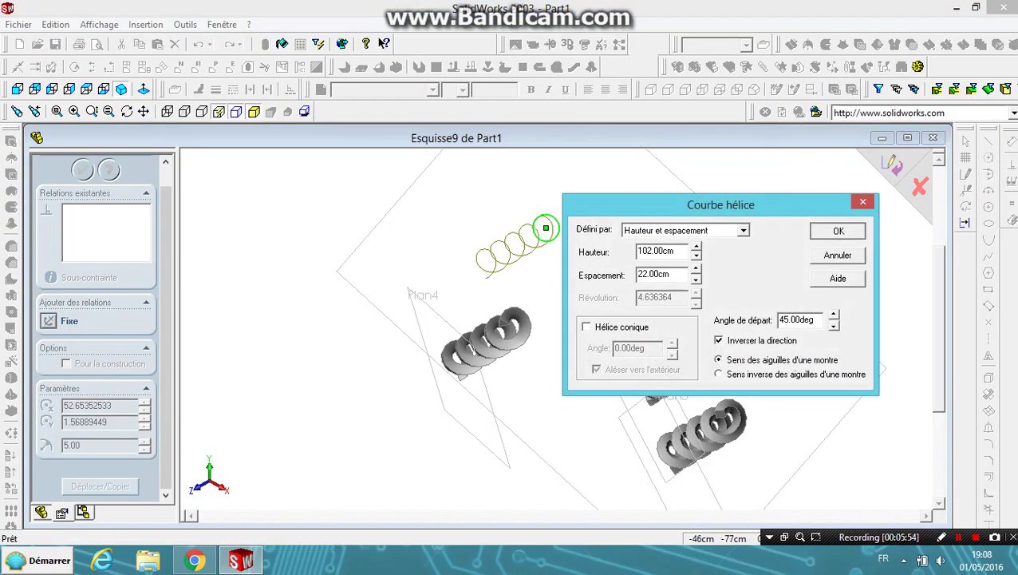
key(Return)
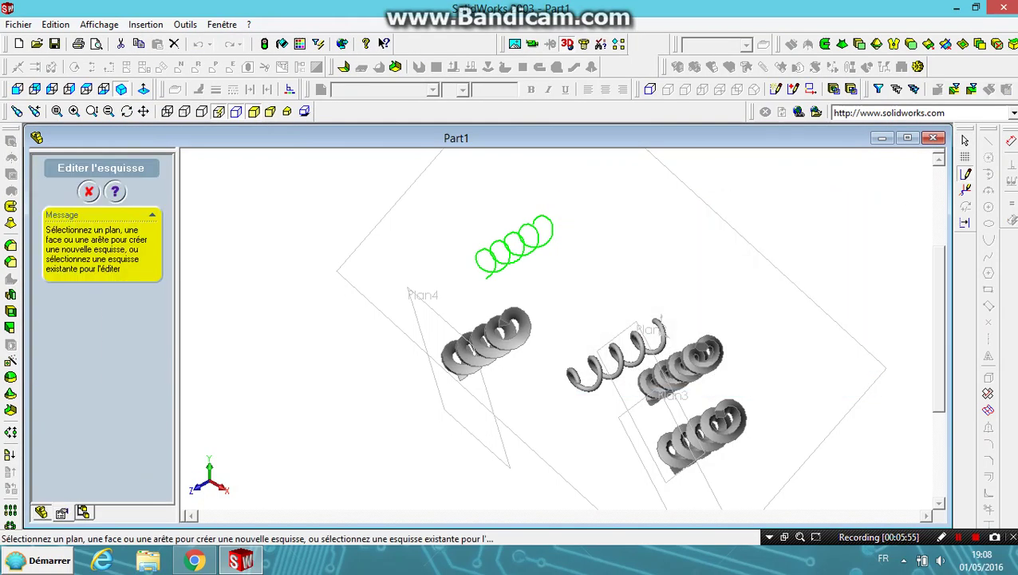
- Draw a 13-sided polygon on Plan5 at Hélice5's start and close sketch Esquisse10
click(485, 276)
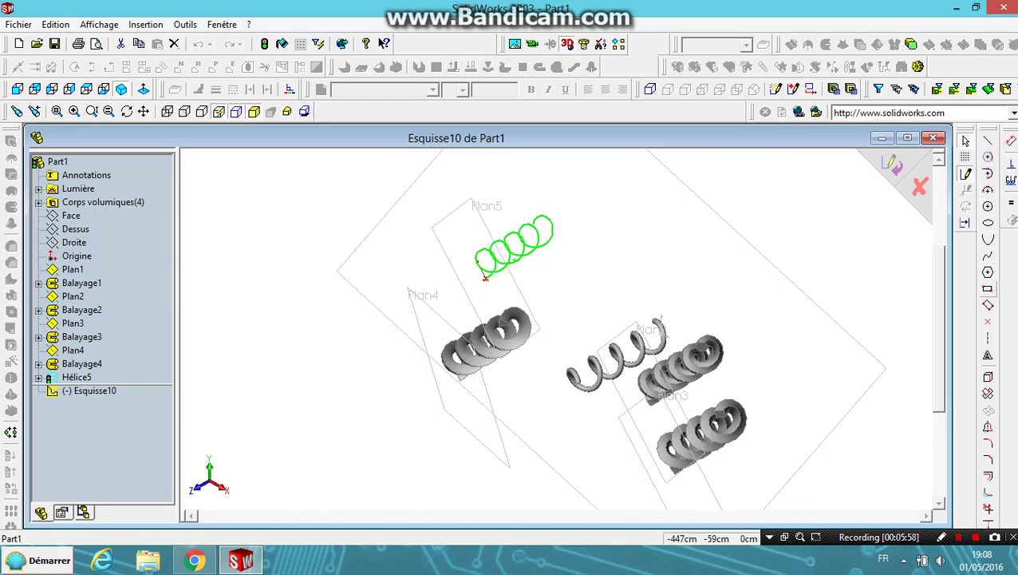
click(988, 273)
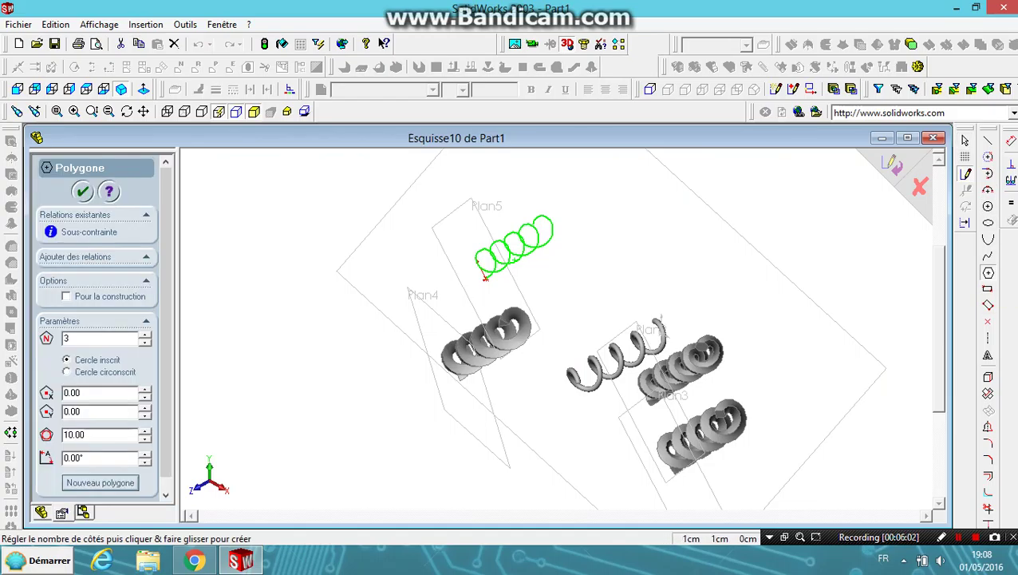
drag(484, 277, 472, 255)
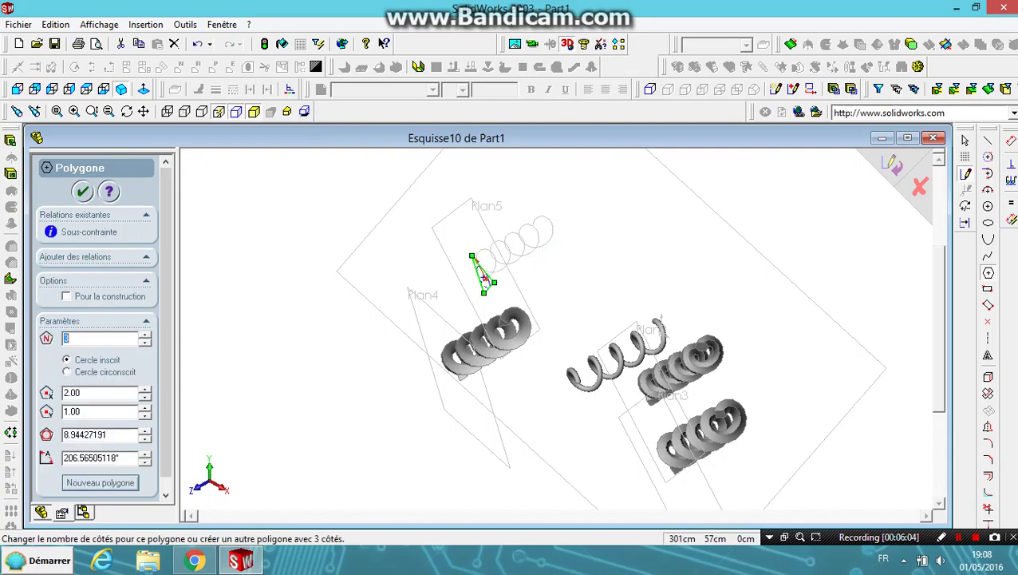
text(13)
key(BackSpace)
text(7)
key(Down)
key(Down)
key(Down)
key(Down)
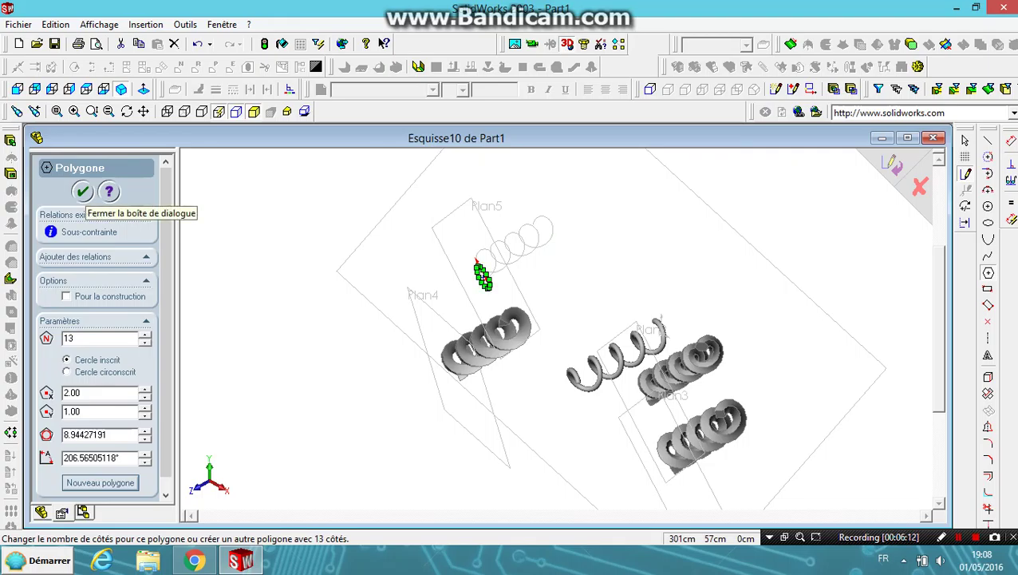
click(83, 191)
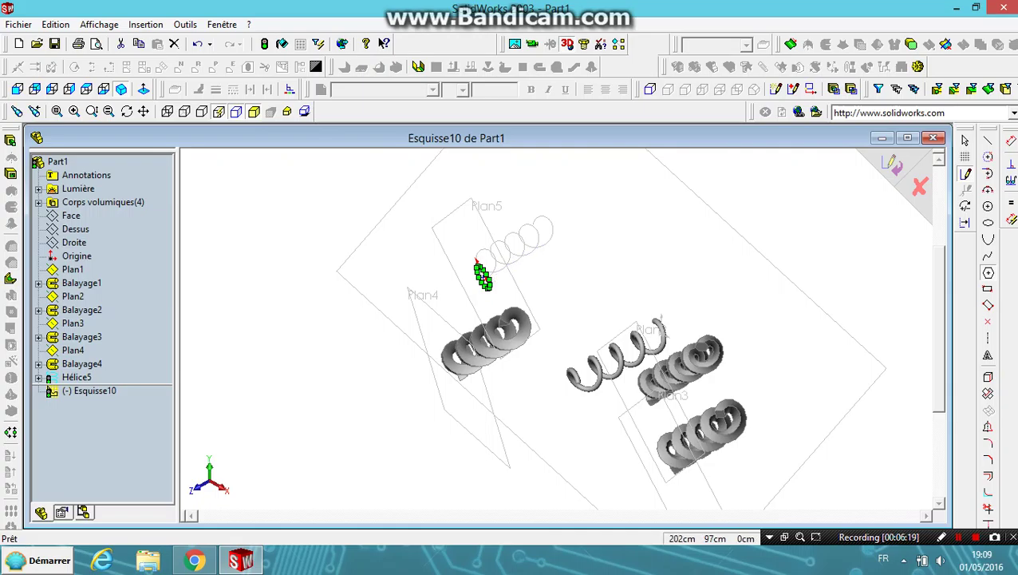
click(892, 165)
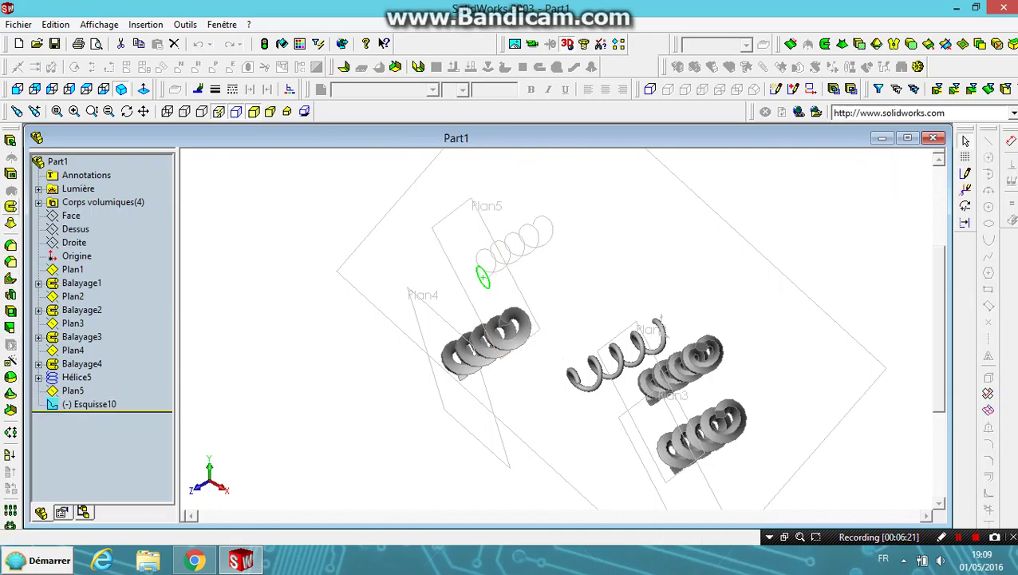
scroll(479, 271, down, 5)
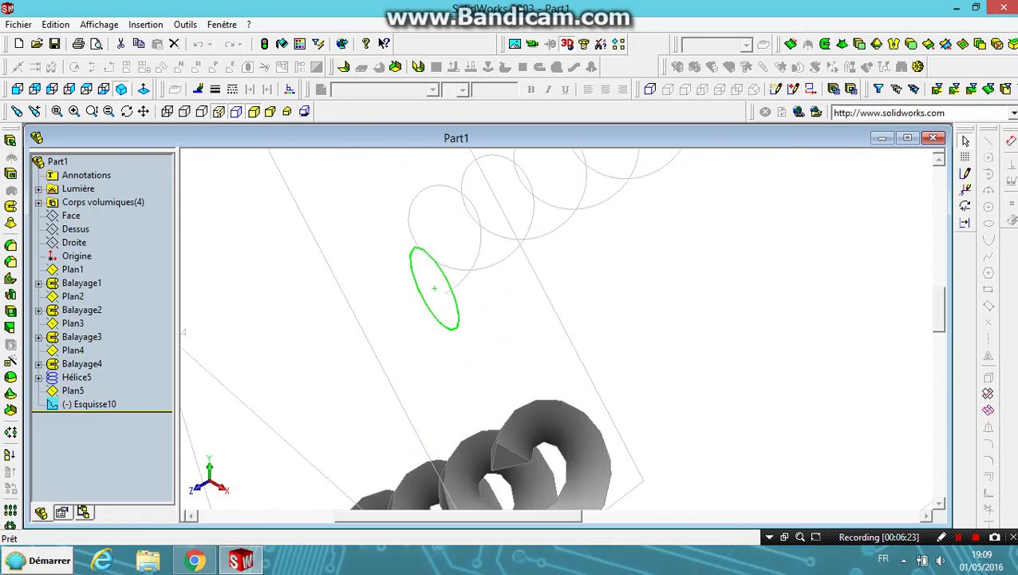
scroll(478, 271, down, 3)
scroll(479, 271, down, 2)
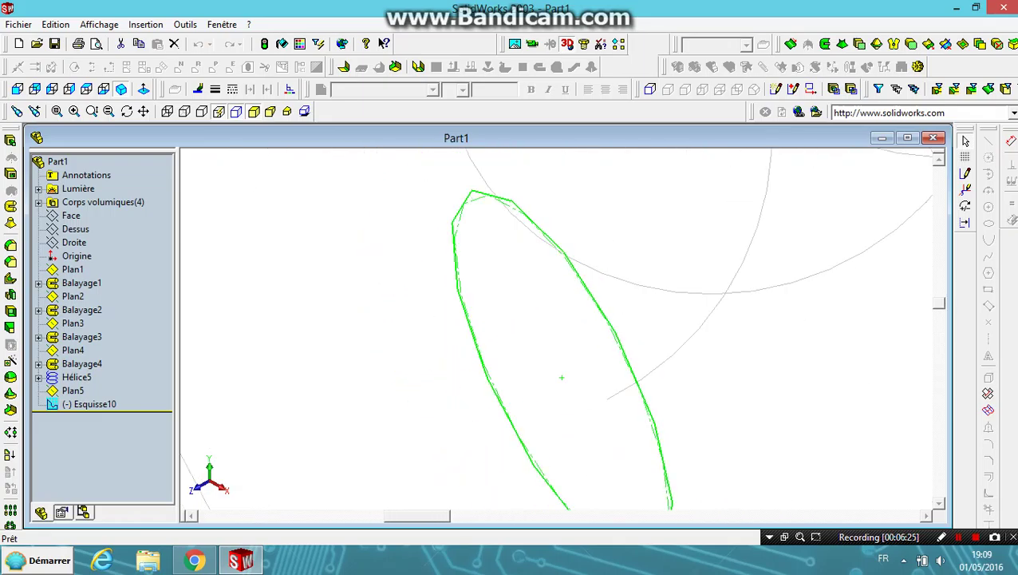
click(11, 206)
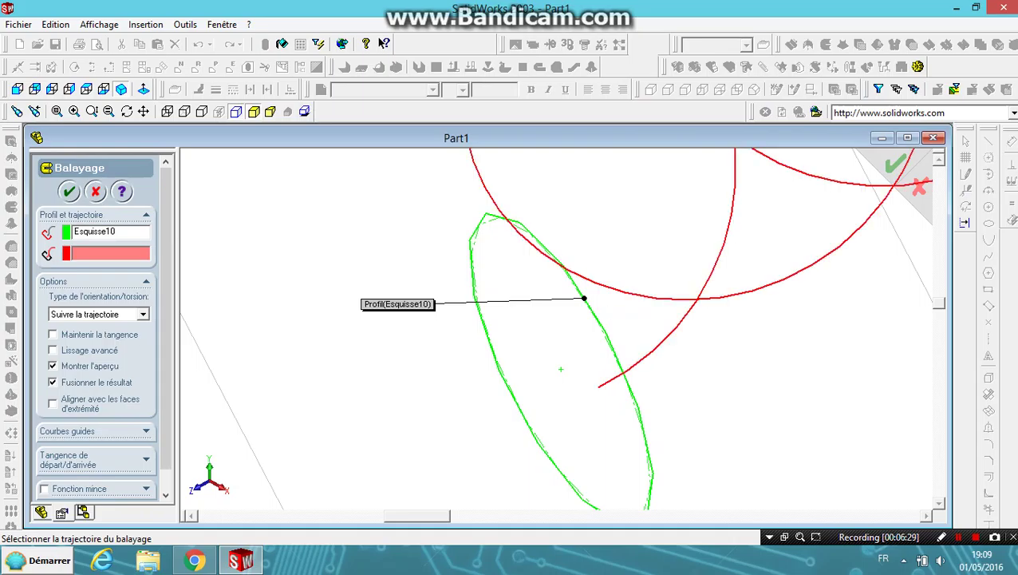
- Sweep the 13-sided Esquisse10 along Hélice5 into Balayage5 and zoom out to show all springs
click(610, 285)
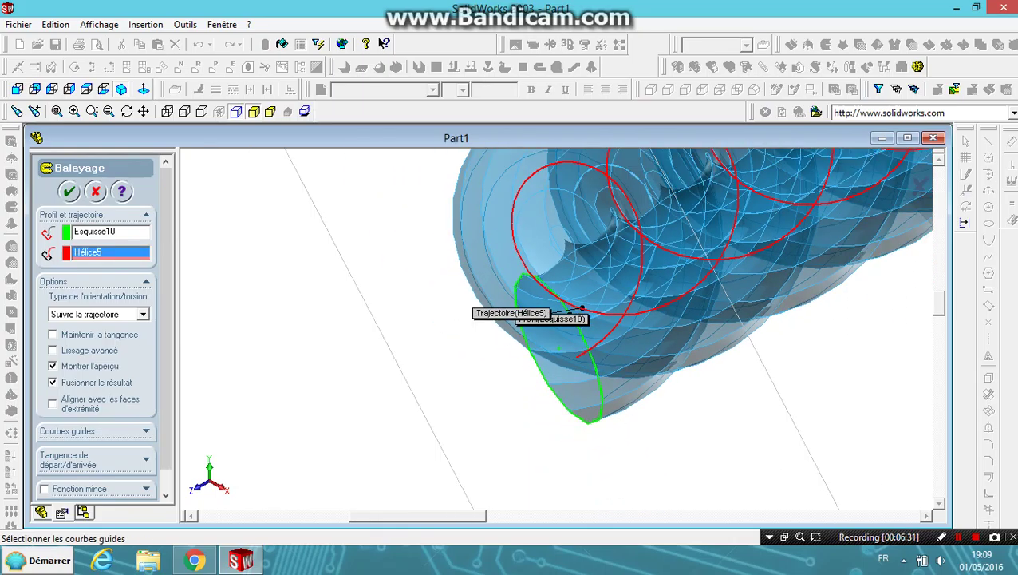
scroll(558, 337, up, 3)
scroll(557, 337, up, 3)
scroll(555, 342, up, 1)
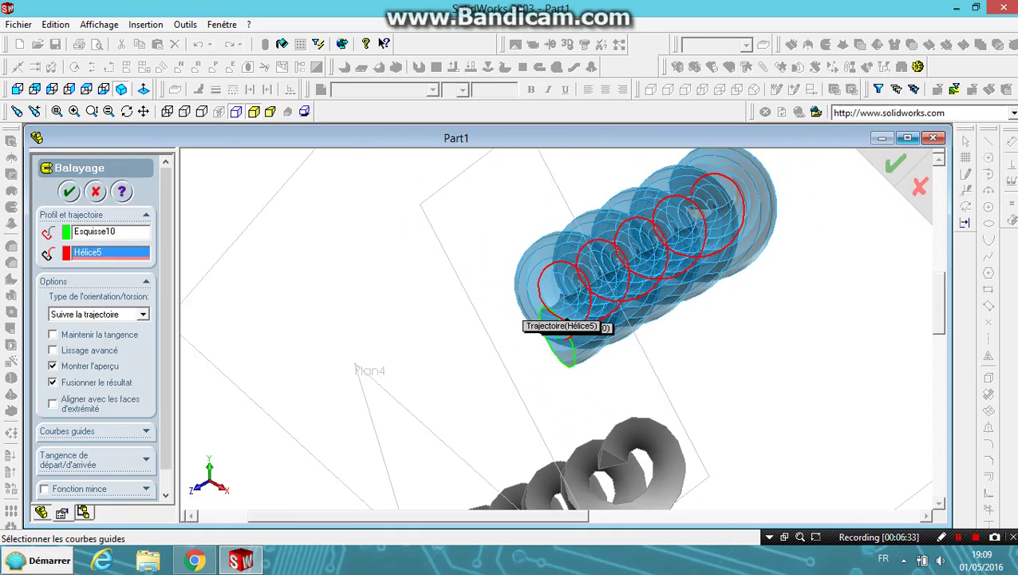
key(Return)
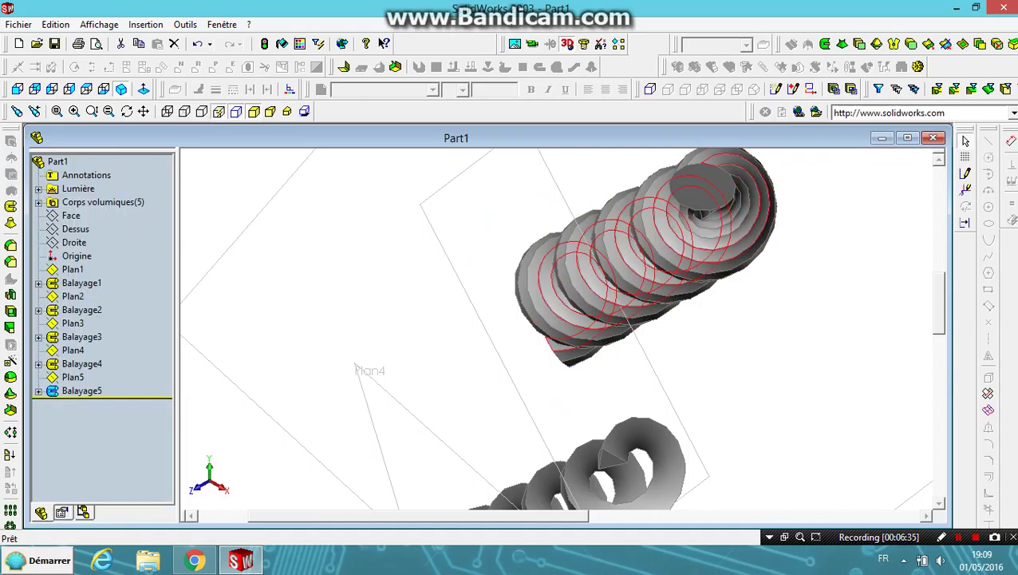
scroll(546, 327, up, 3)
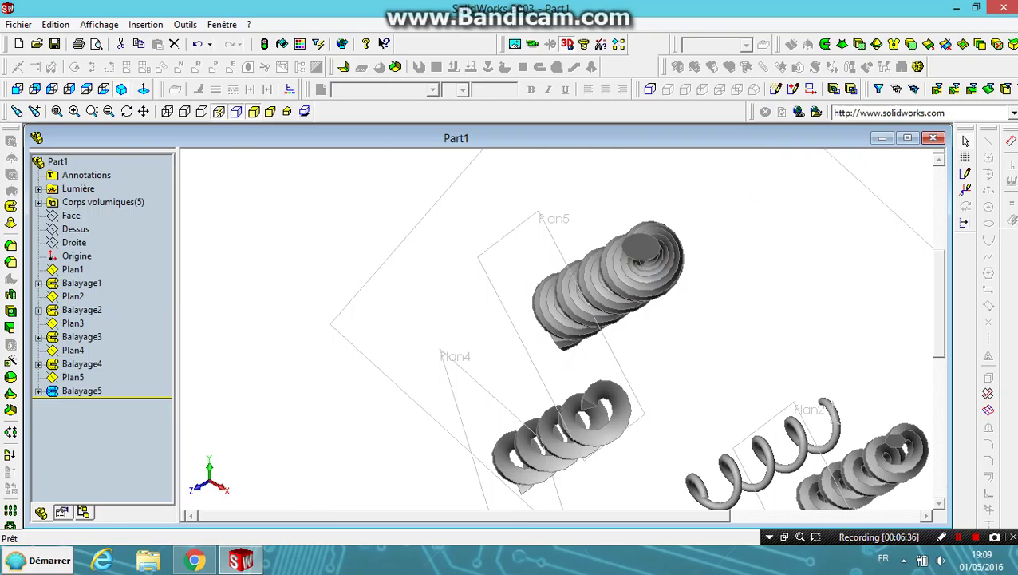
scroll(292, 194, up, 2)
scroll(293, 193, up, 1)
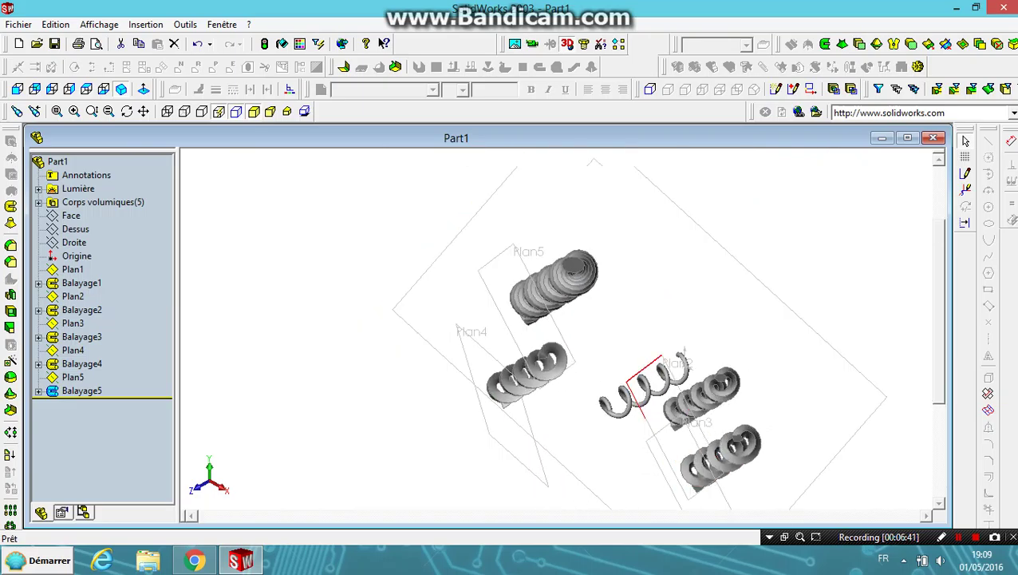
scroll(293, 194, down, 1)
scroll(566, 347, up, 1)
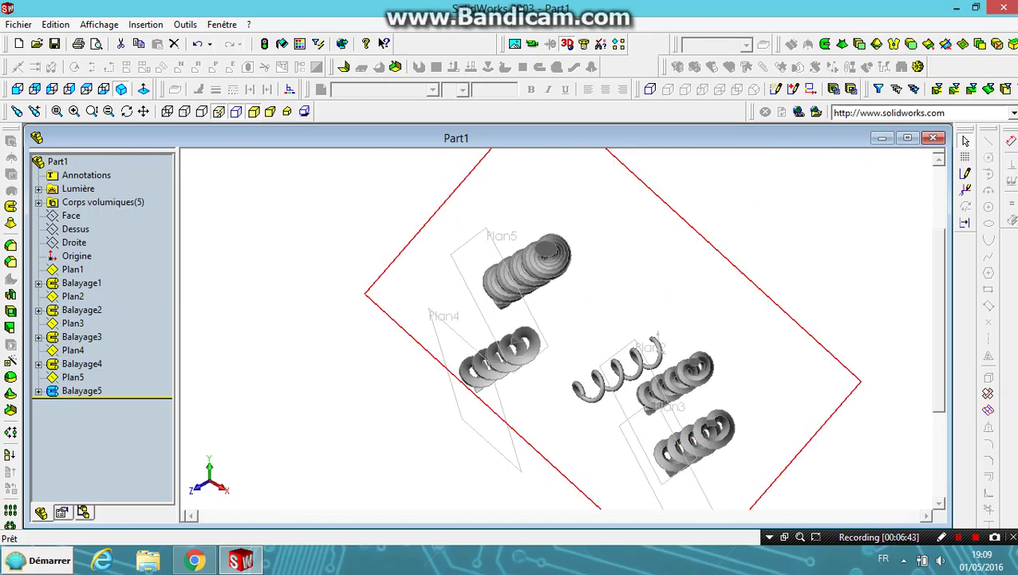
scroll(567, 343, up, 1)
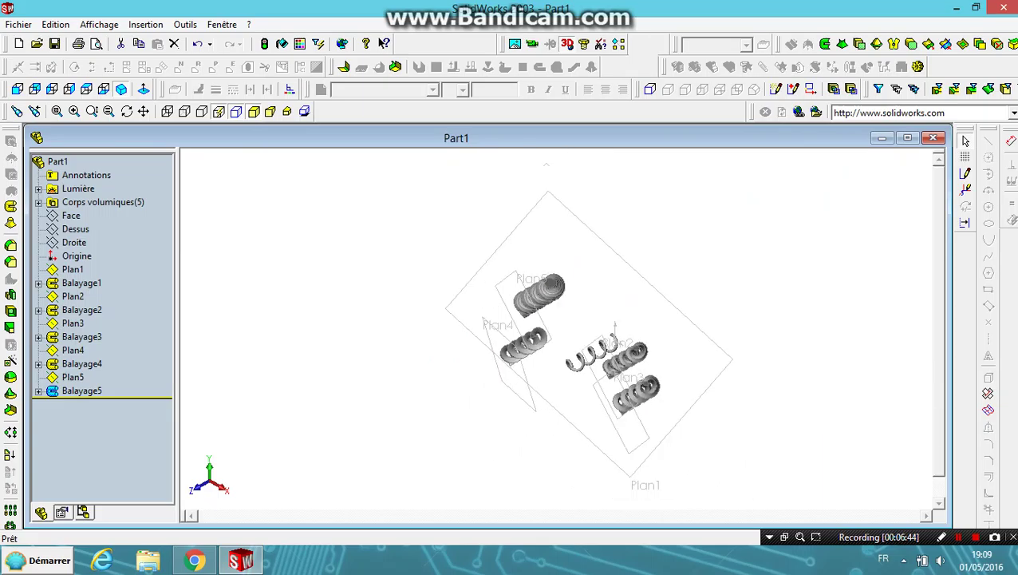
scroll(511, 335, down, 1)
ctrl+middle_drag(479, 335, 422, 335)
scroll(415, 347, down, 2)
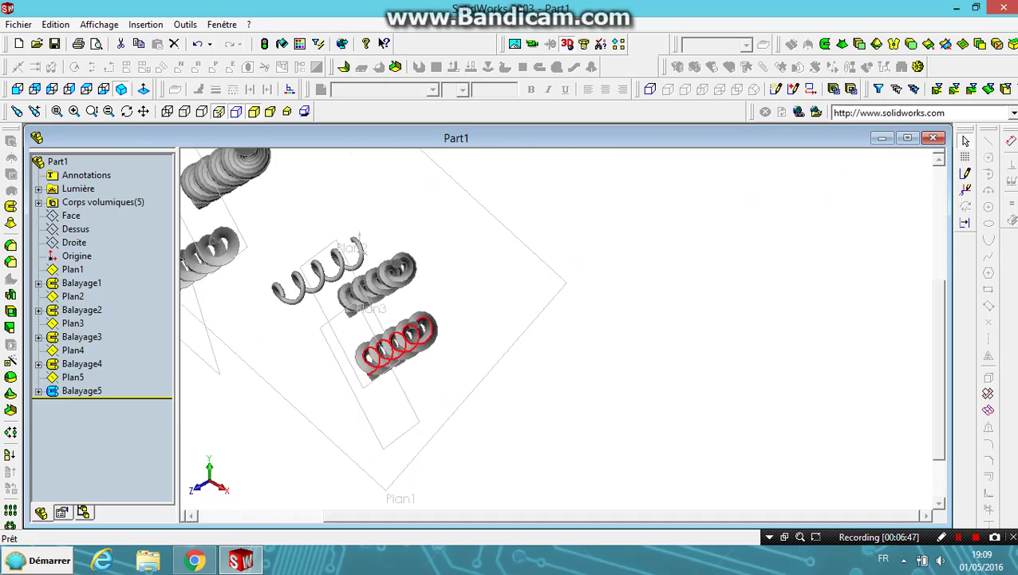
scroll(415, 347, up, 1)
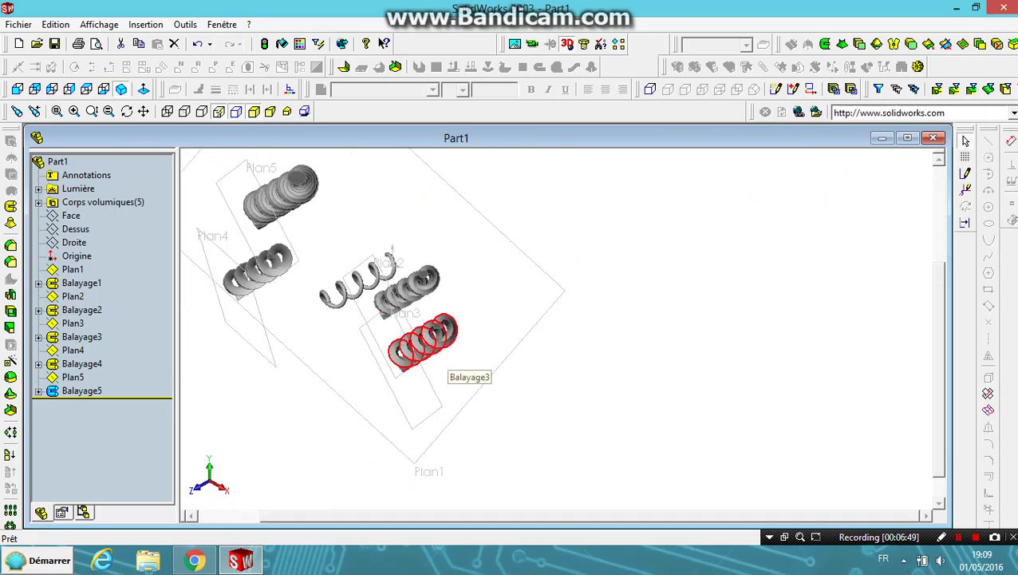
- Select the lower spring Balayage3 and try applying cyan through the colour settings
click(437, 352)
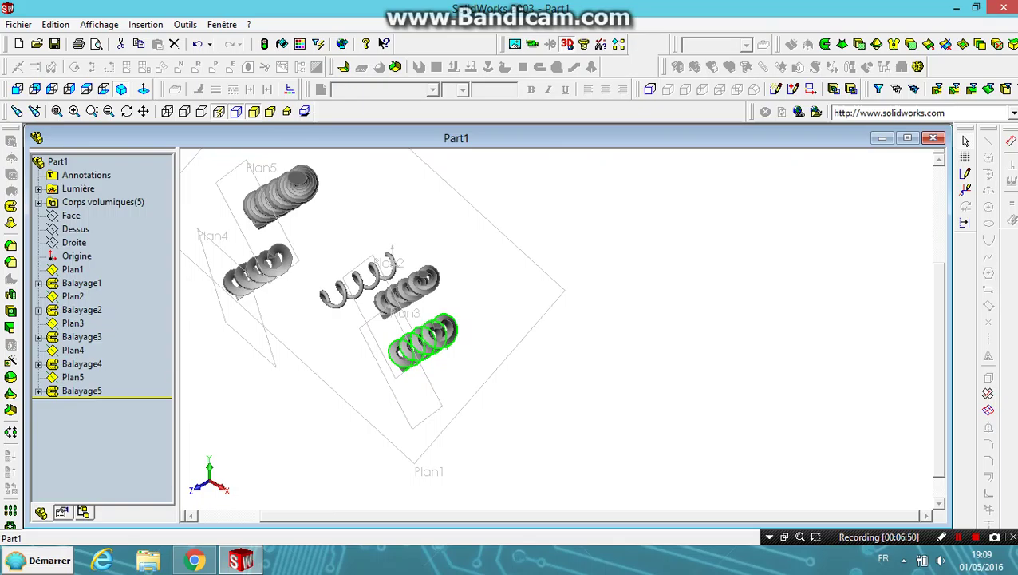
click(299, 43)
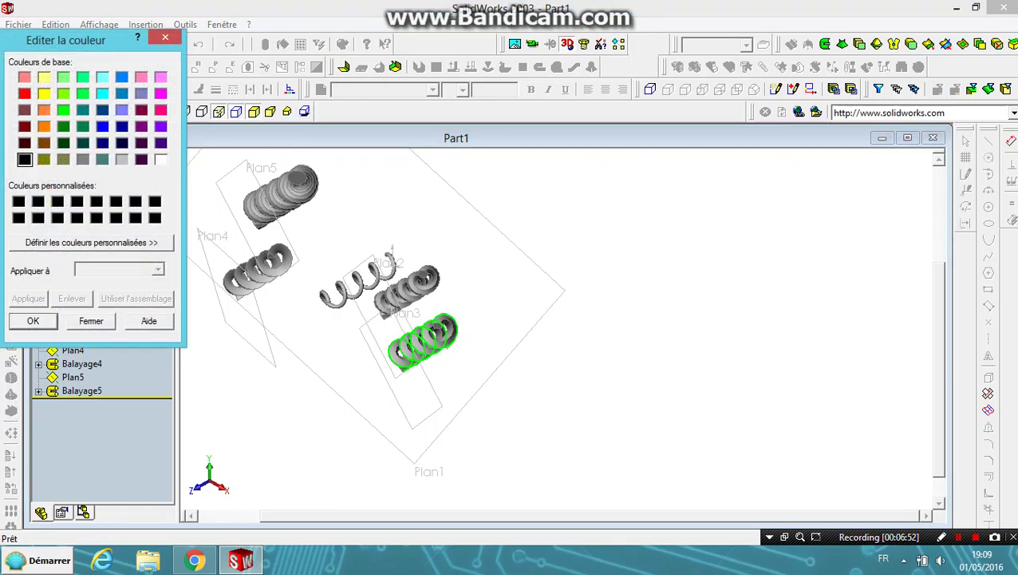
click(103, 93)
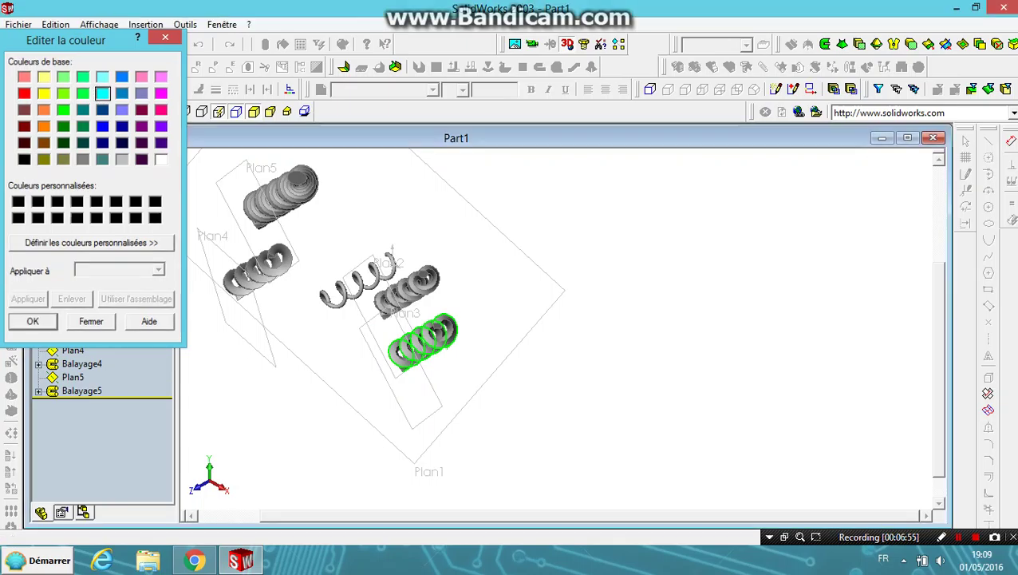
click(33, 320)
click(423, 343)
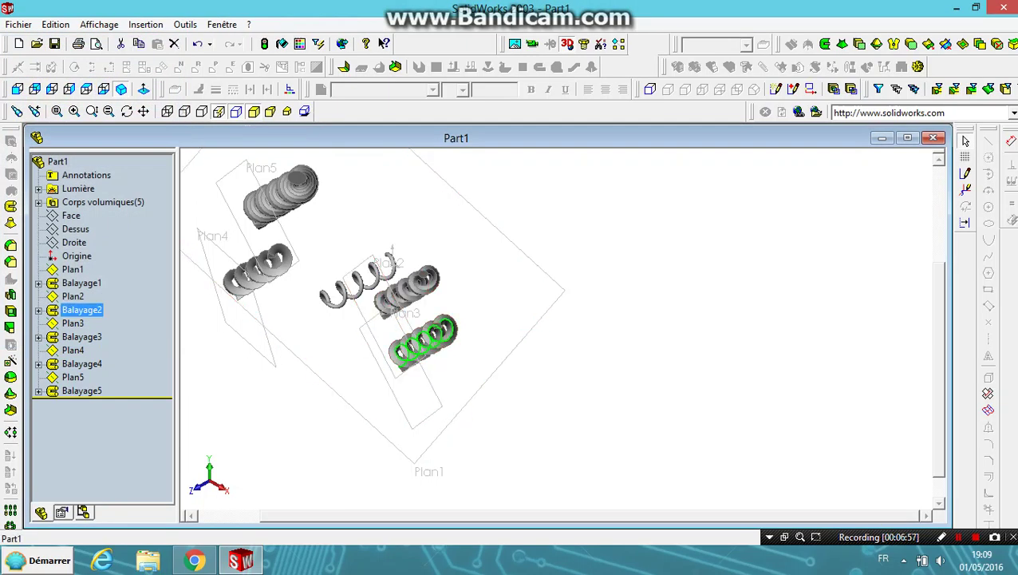
scroll(403, 285, up, 2)
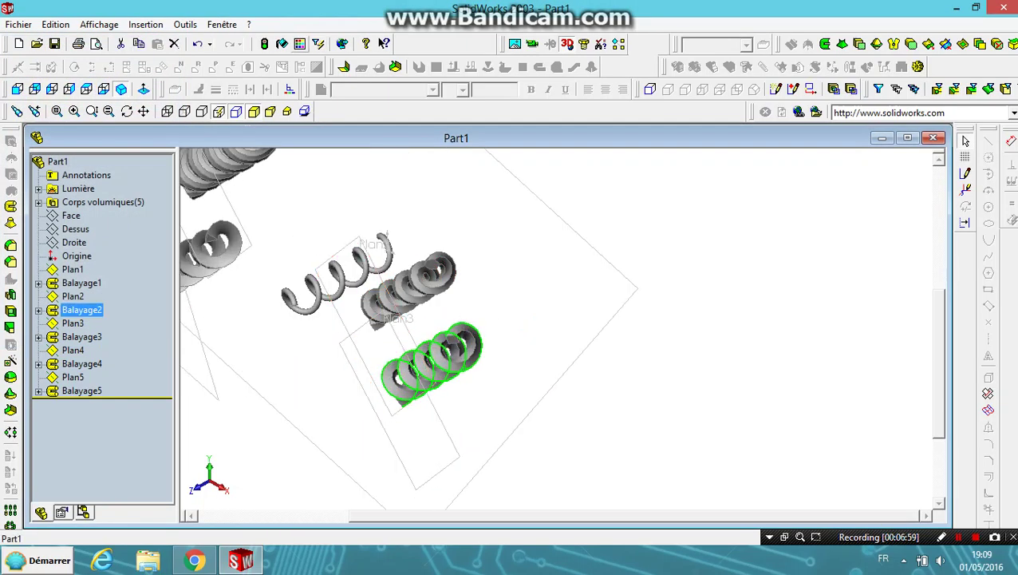
click(299, 43)
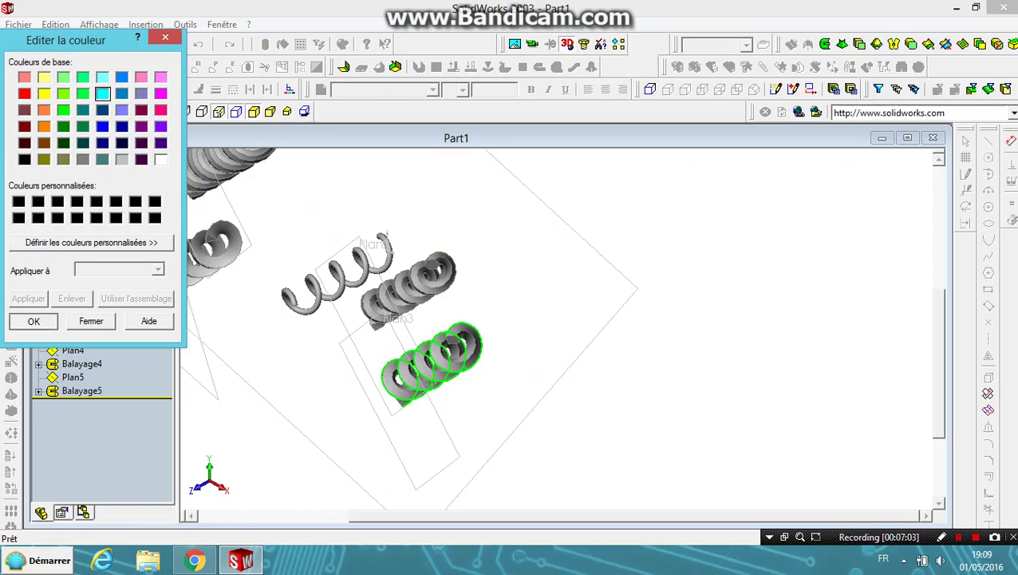
key(Escape)
- Select Balayage4 and apply cyan to the whole part (Appliquer à: Pièces)
scroll(479, 319, down, 3)
scroll(415, 279, up, 2)
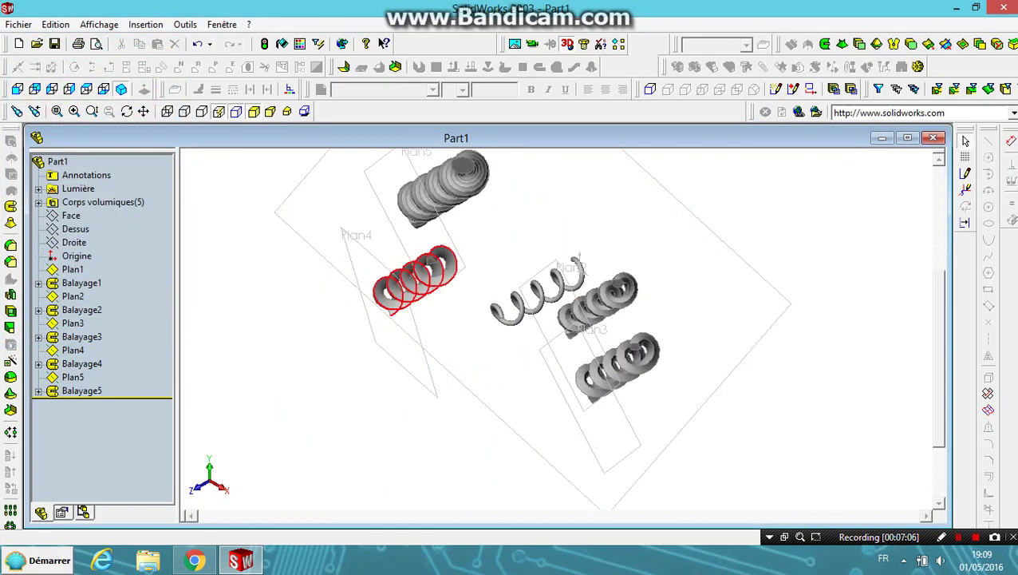
scroll(431, 264, up, 3)
scroll(431, 263, up, 2)
click(562, 274)
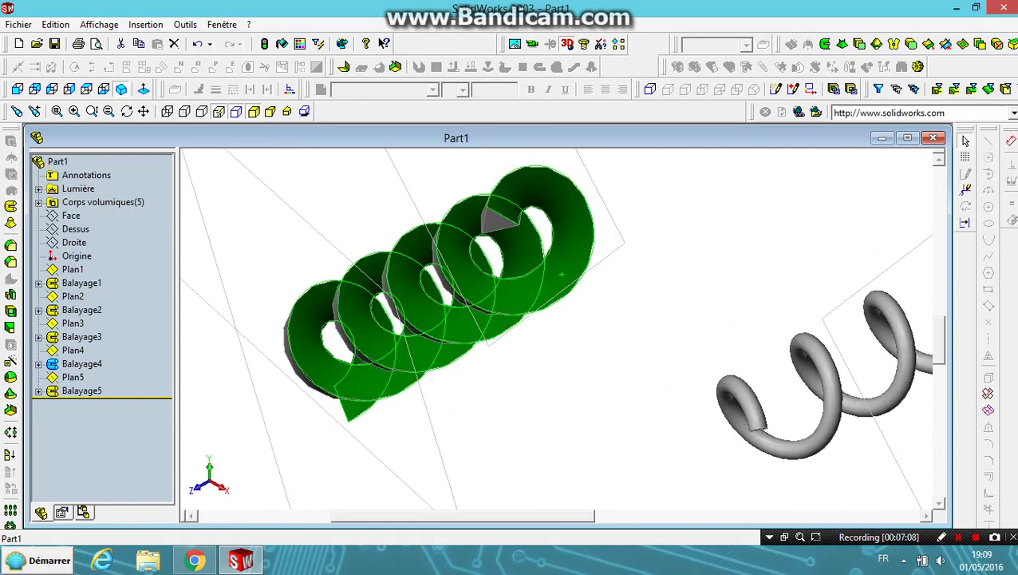
click(318, 43)
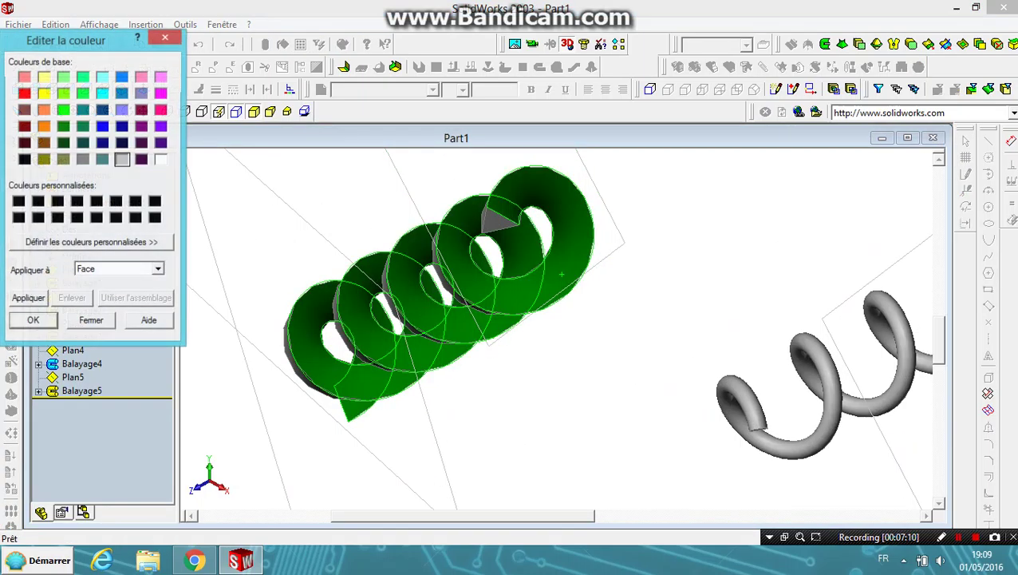
click(158, 268)
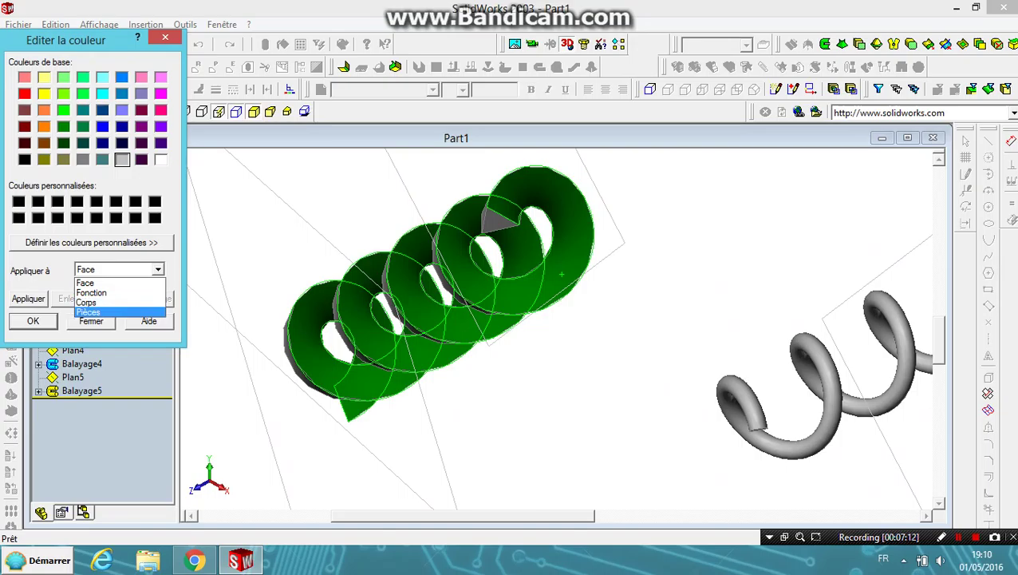
key(Escape)
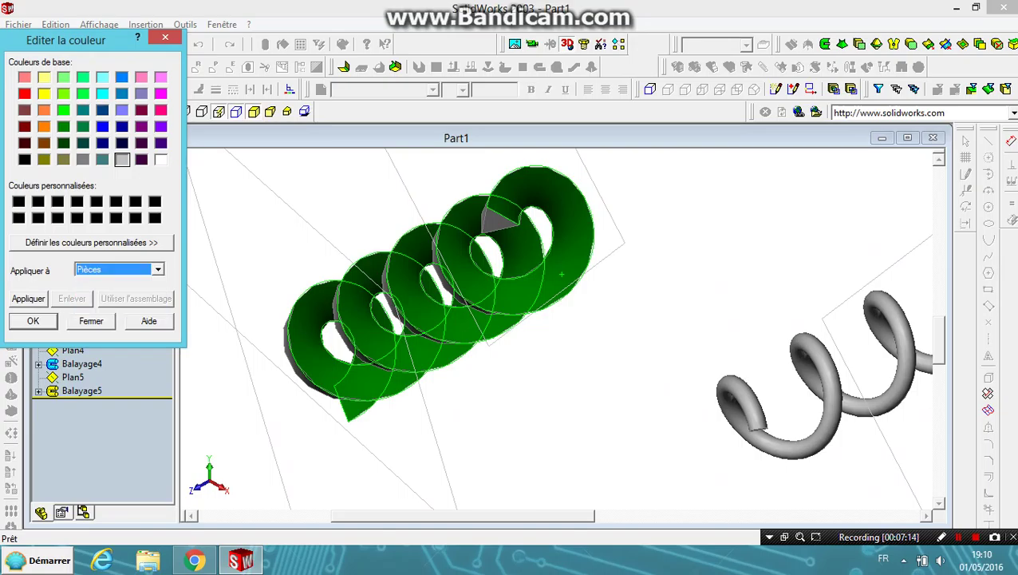
key(Return)
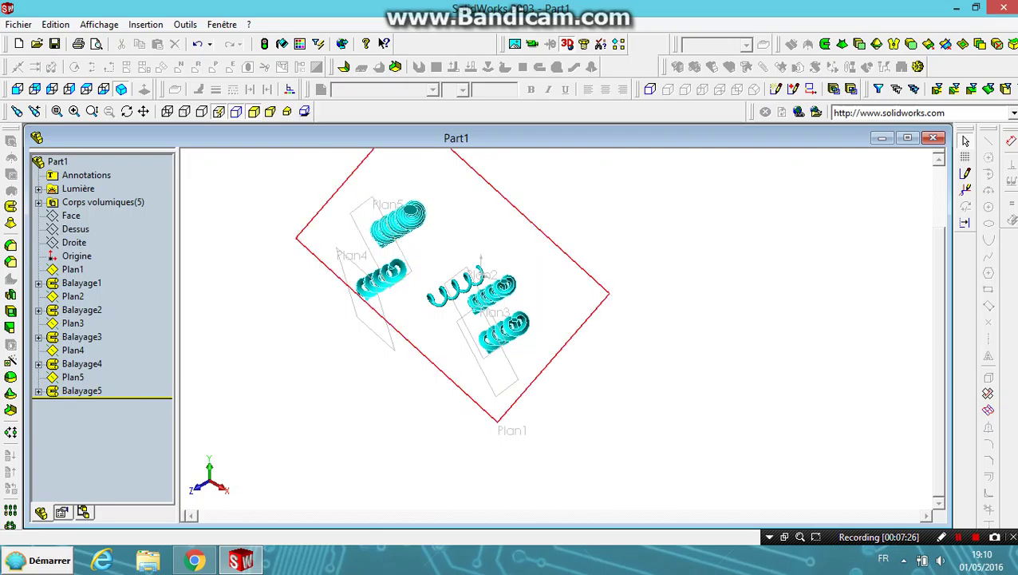
- Hide the reference planes Plan1, Plan5, Plan4 and Plan2
right_click(330, 200)
key(Escape)
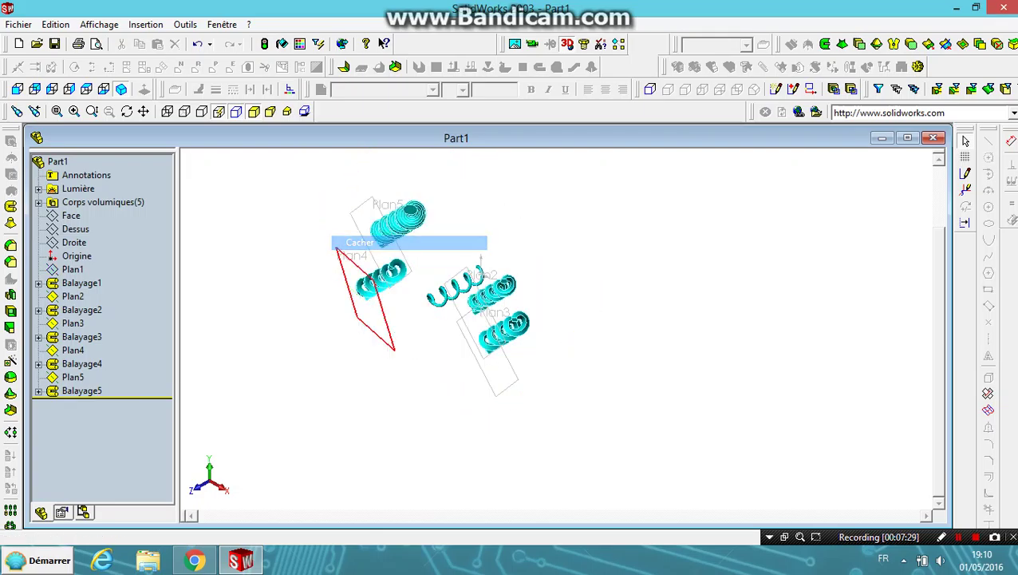
right_click(361, 204)
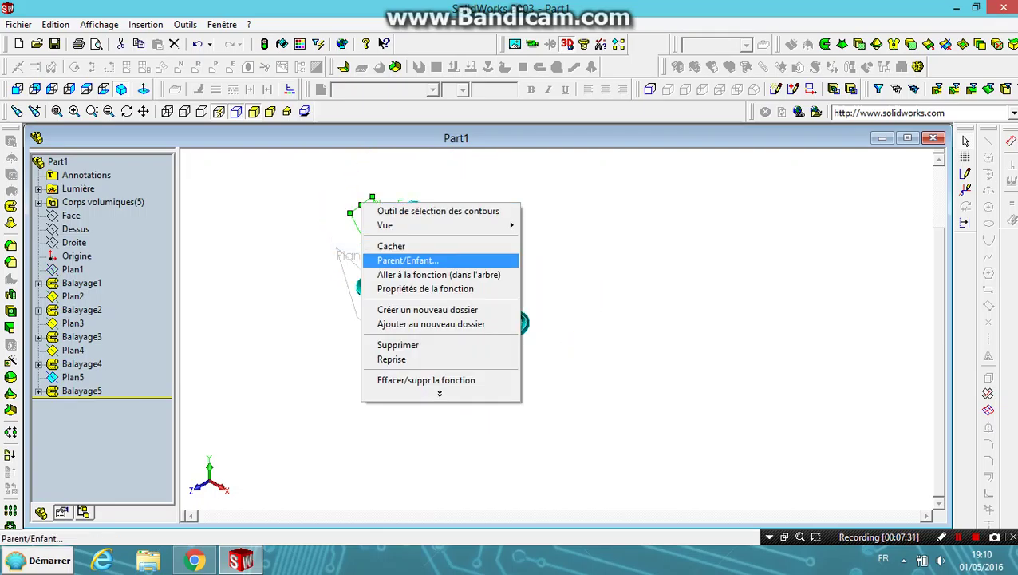
key(Escape)
right_click(363, 268)
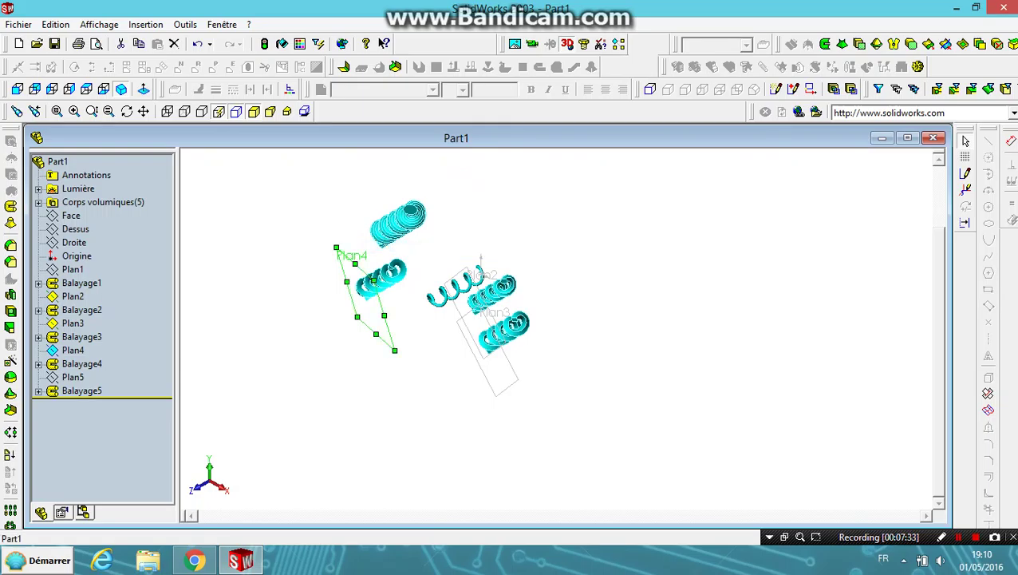
click(393, 311)
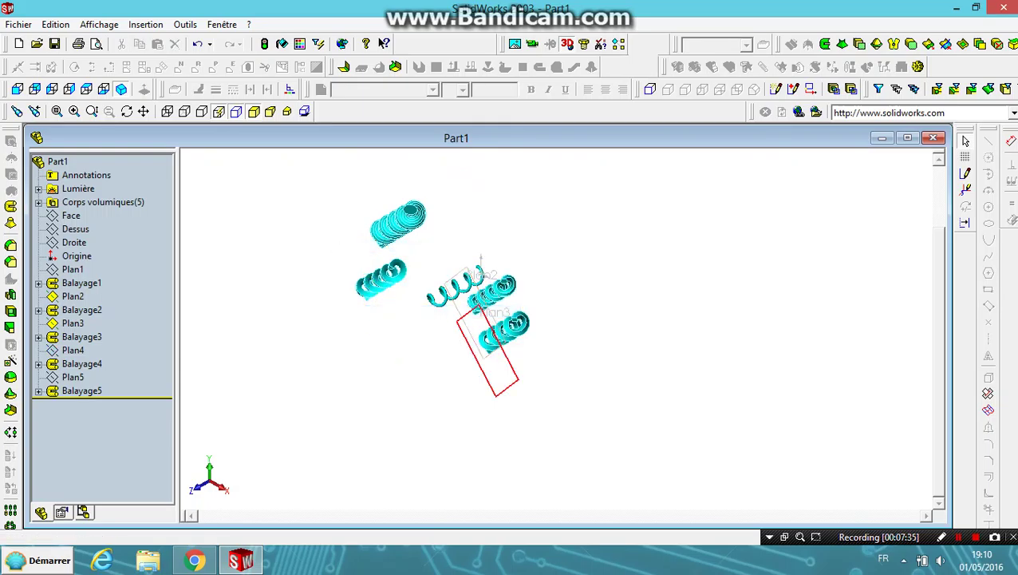
right_click(477, 289)
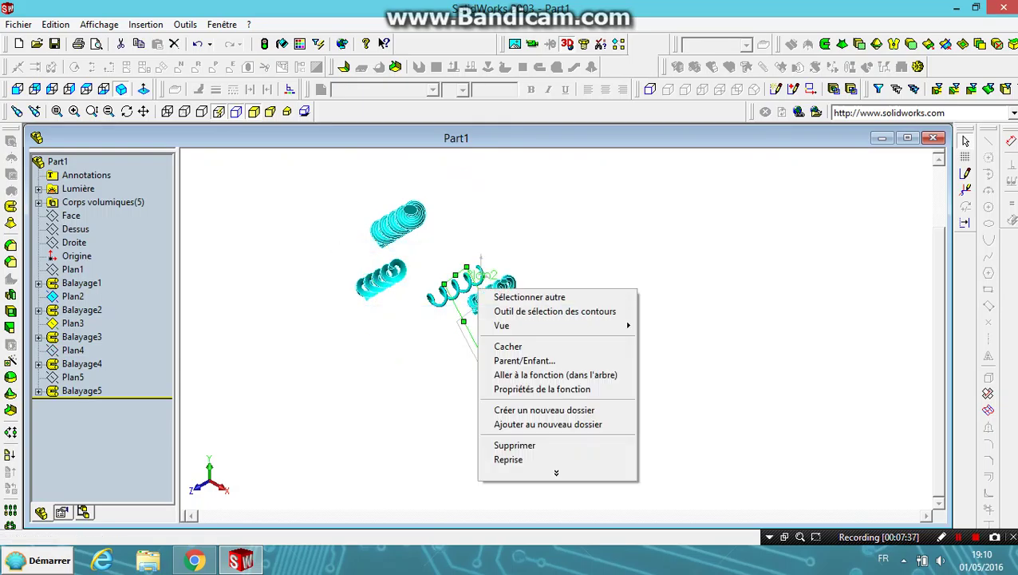
key(Escape)
- Suppress Plan3 with its dependent sweep Balayage3, then rotate the view
click(510, 359)
right_click(511, 359)
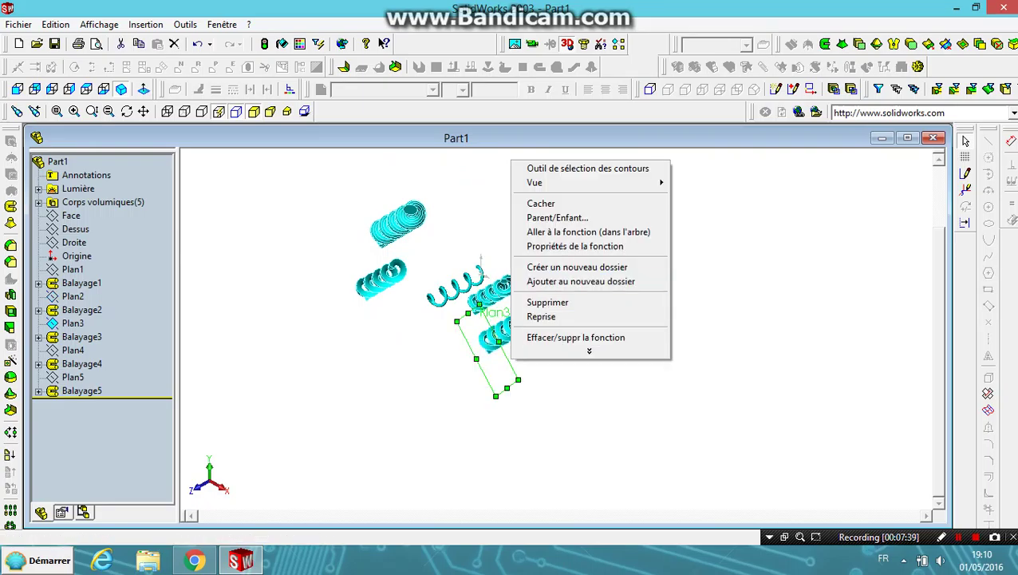
click(547, 302)
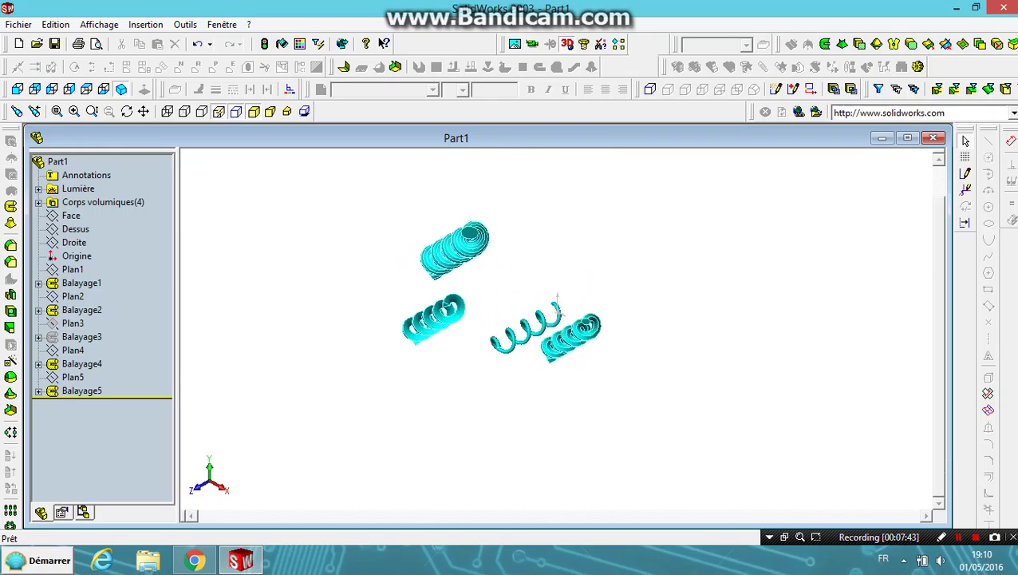
middle_drag(557, 296, 549, 341)
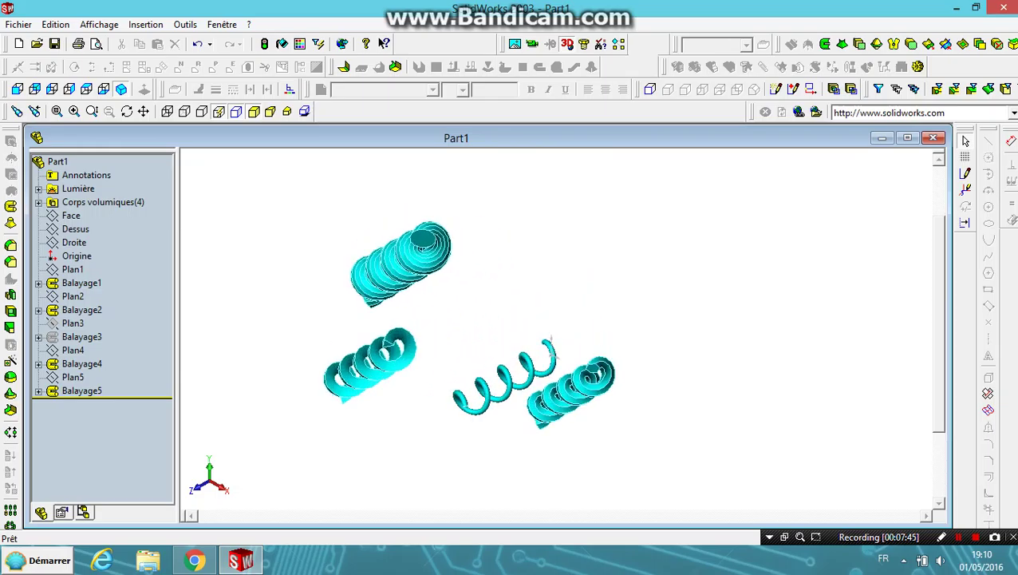
scroll(549, 340, down, 2)
scroll(549, 341, down, 2)
scroll(549, 341, down, 2)
scroll(549, 341, down, 3)
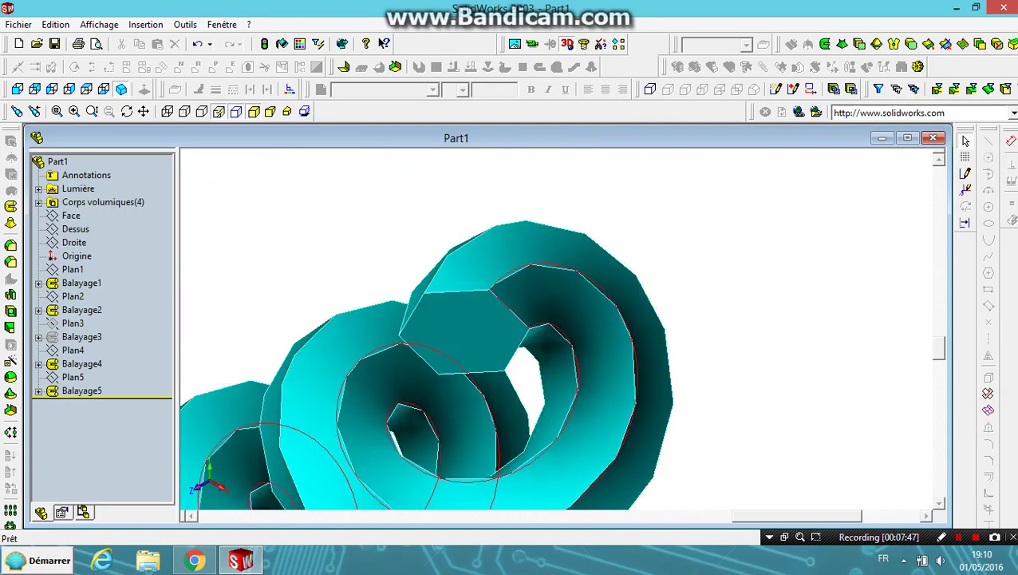
scroll(549, 341, down, 1)
scroll(549, 341, up, 3)
scroll(549, 341, up, 2)
scroll(549, 341, down, 2)
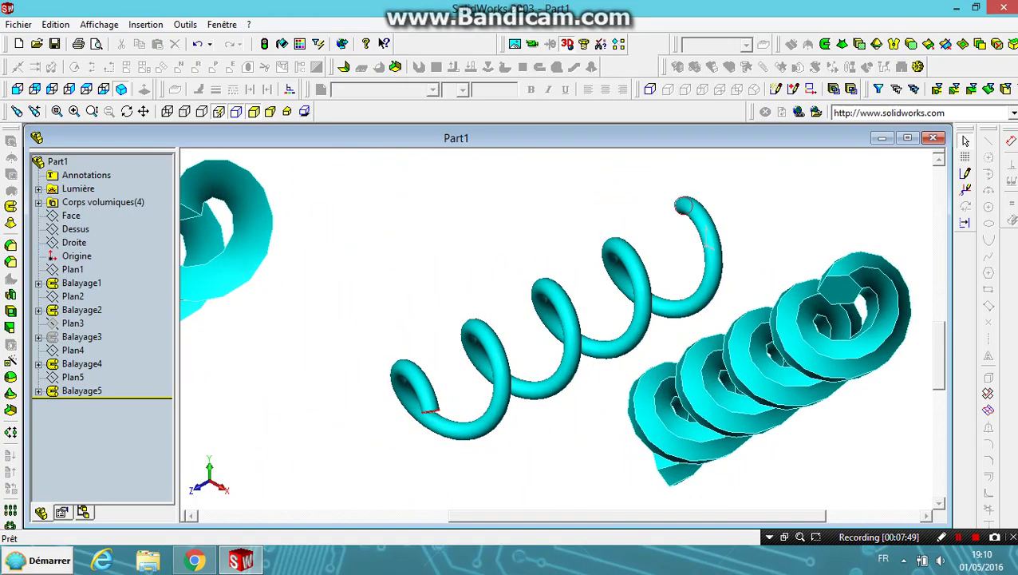
scroll(740, 180, down, 1)
scroll(511, 415, up, 3)
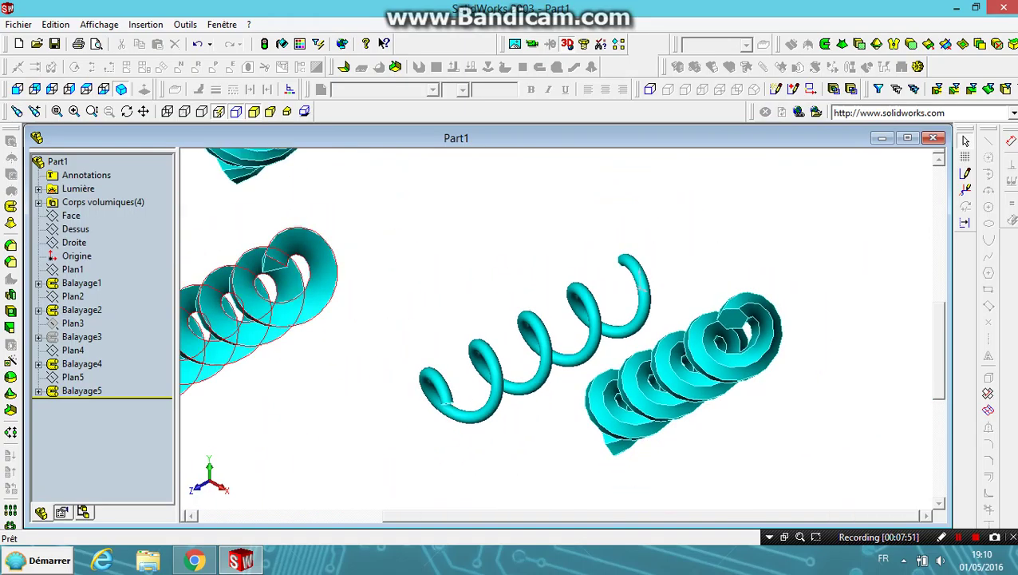
scroll(511, 415, up, 1)
scroll(510, 415, up, 1)
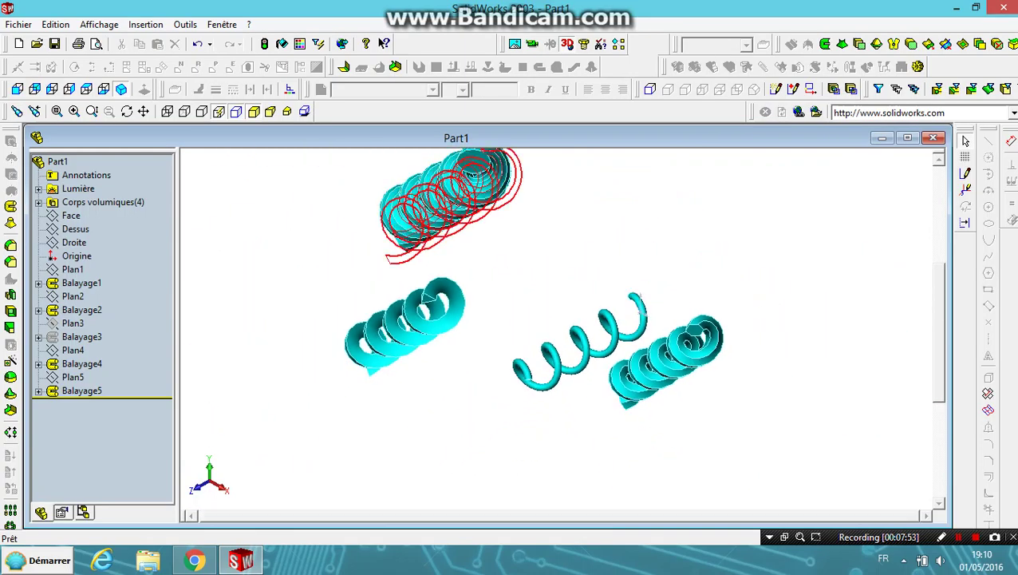
scroll(453, 191, down, 1)
scroll(454, 191, down, 1)
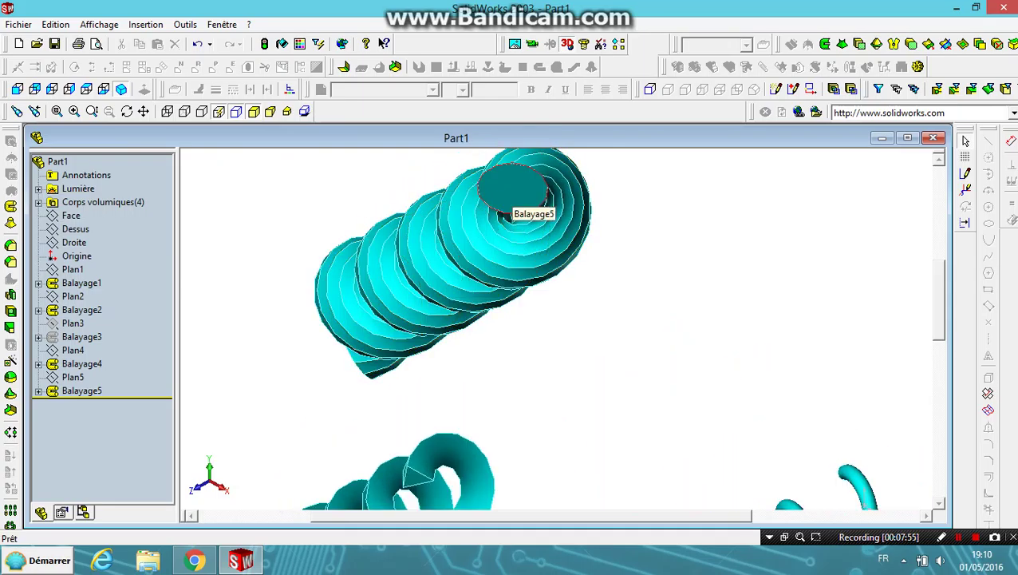
scroll(509, 209, up, 1)
scroll(509, 209, up, 2)
scroll(642, 367, up, 1)
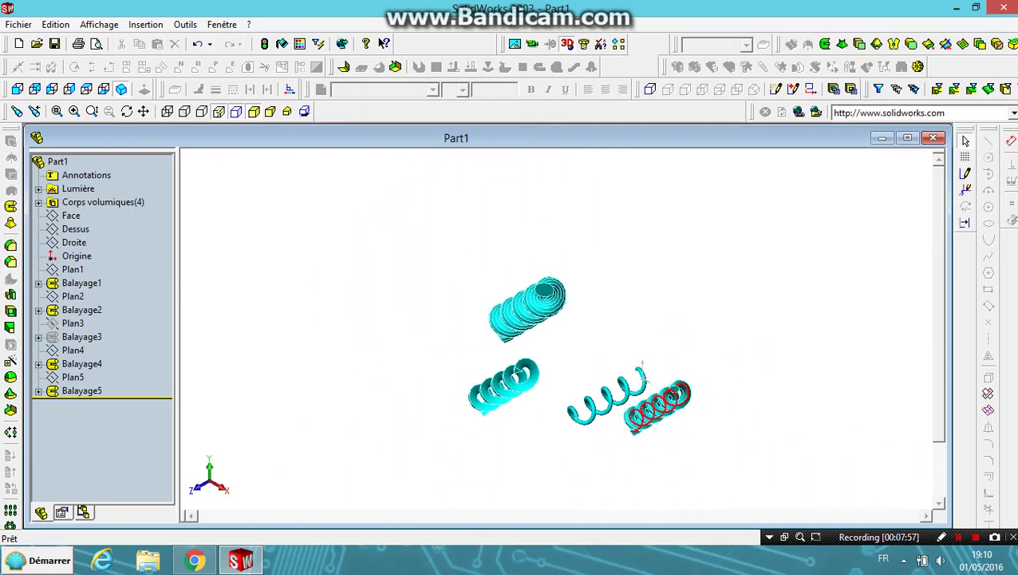